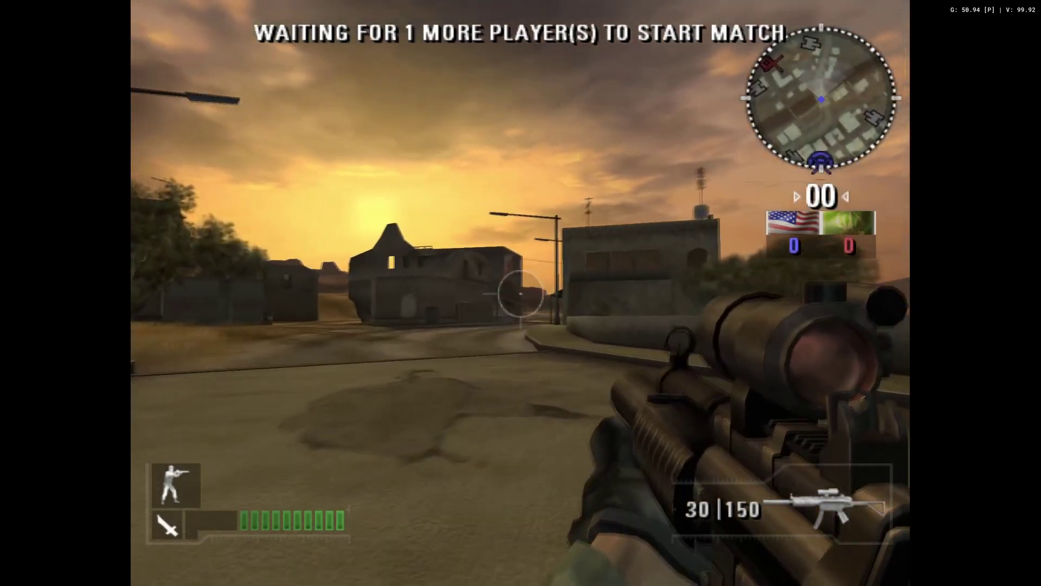
Step: Advance on foot through the village, reload the rifle and follow the street to the stone building with the awning
{"action": "key", "text": "w"}
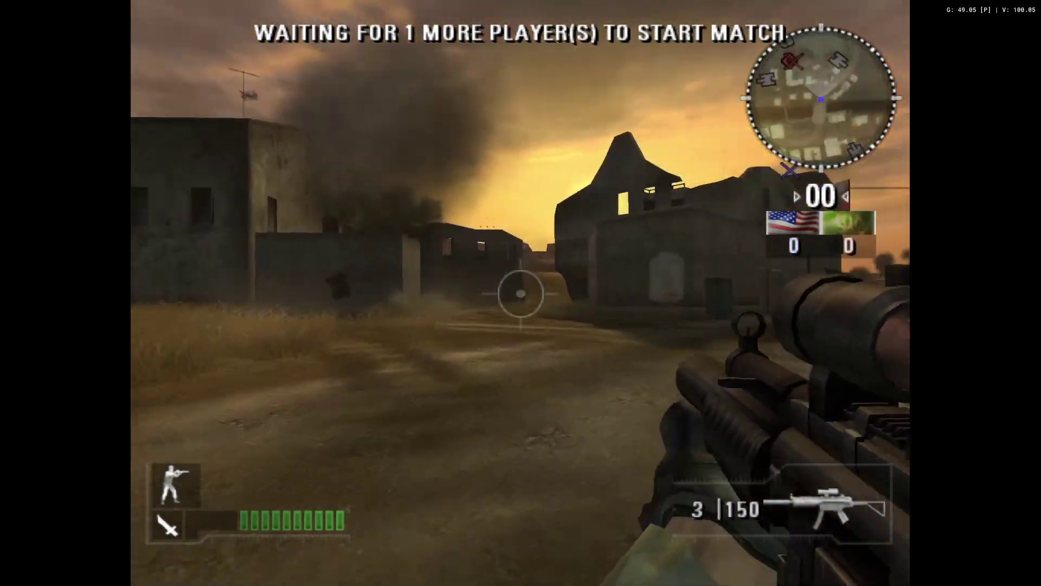
{"action": "key", "text": "r"}
{"action": "key", "text": "w"}
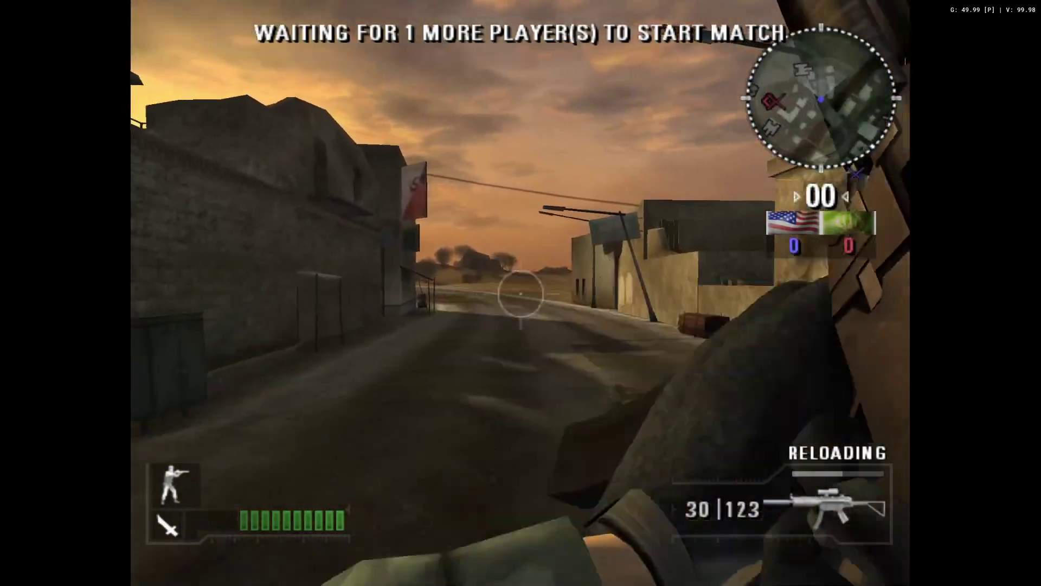
{"action": "key", "text": "w"}
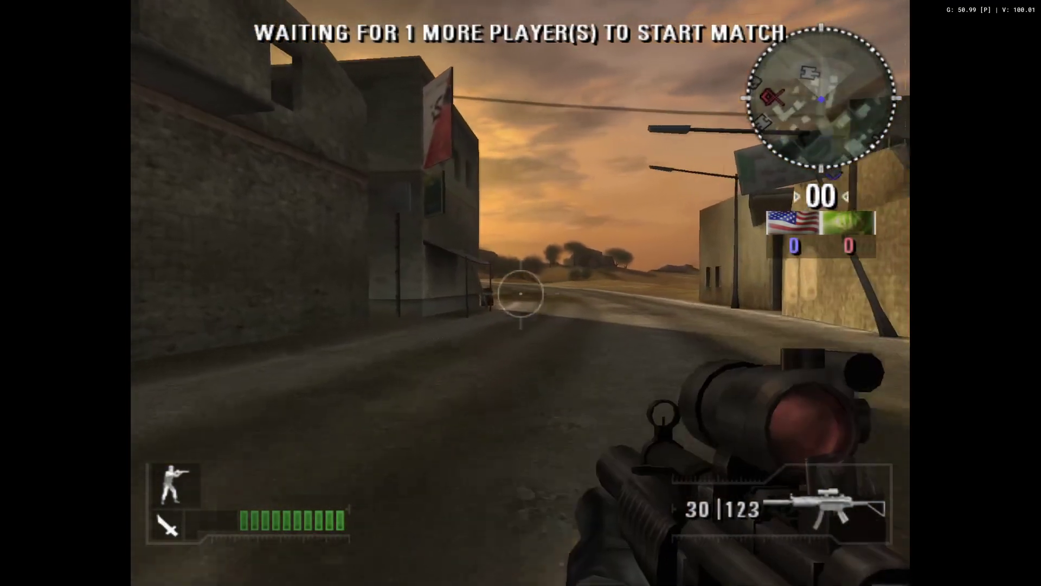
{"action": "key", "text": "w"}
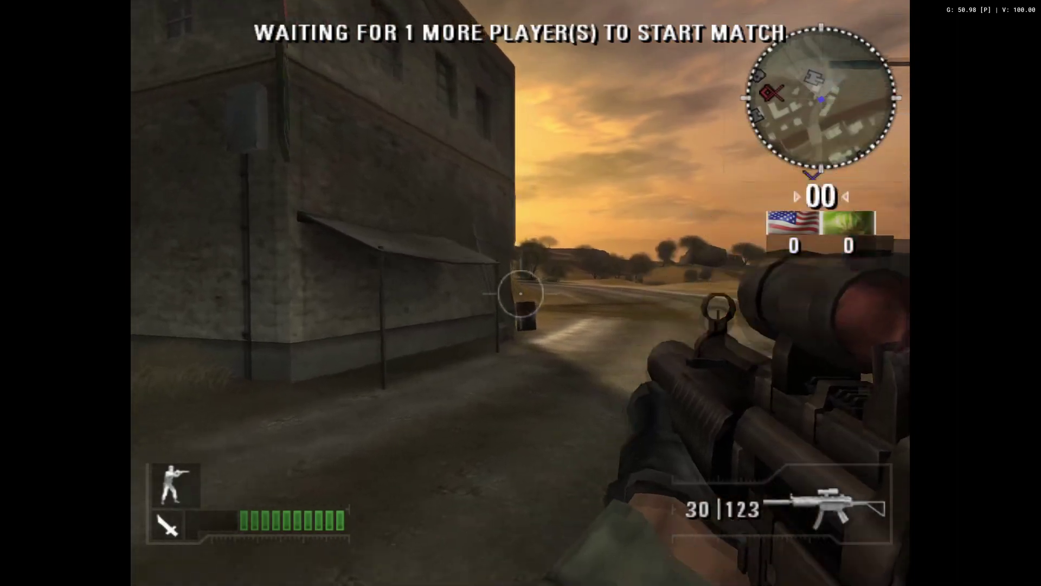
Step: Shoot the barrel at the far corner of the awning building and reload the rifle
{"action": "key", "text": "w"}
{"action": "left_click", "coordinate": [520, 293]}
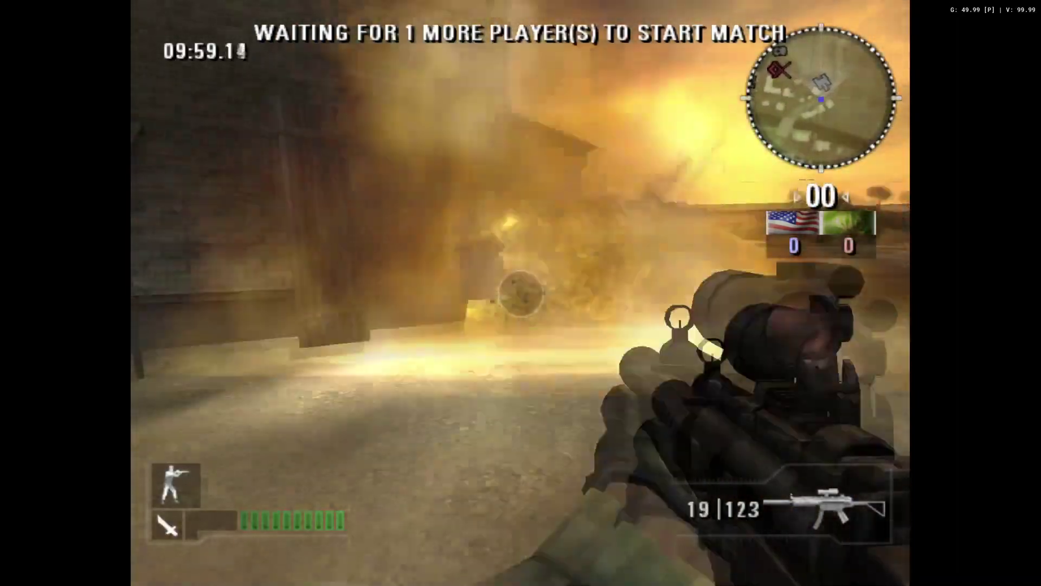
{"action": "key", "text": "r"}
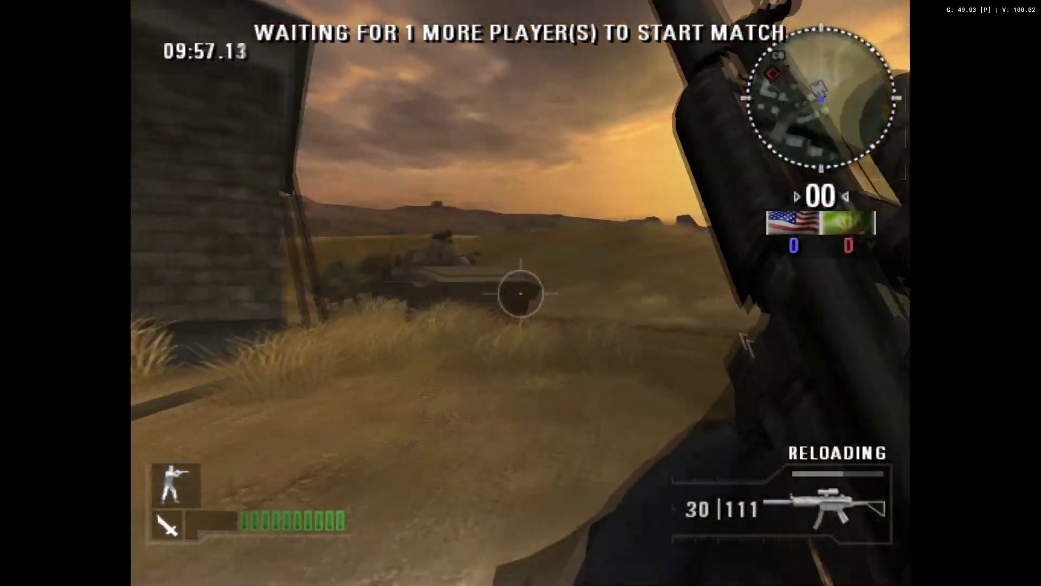
Step: Board the armoured vehicle parked beside the brick building and steer it around toward the village street
{"action": "key", "text": "w"}
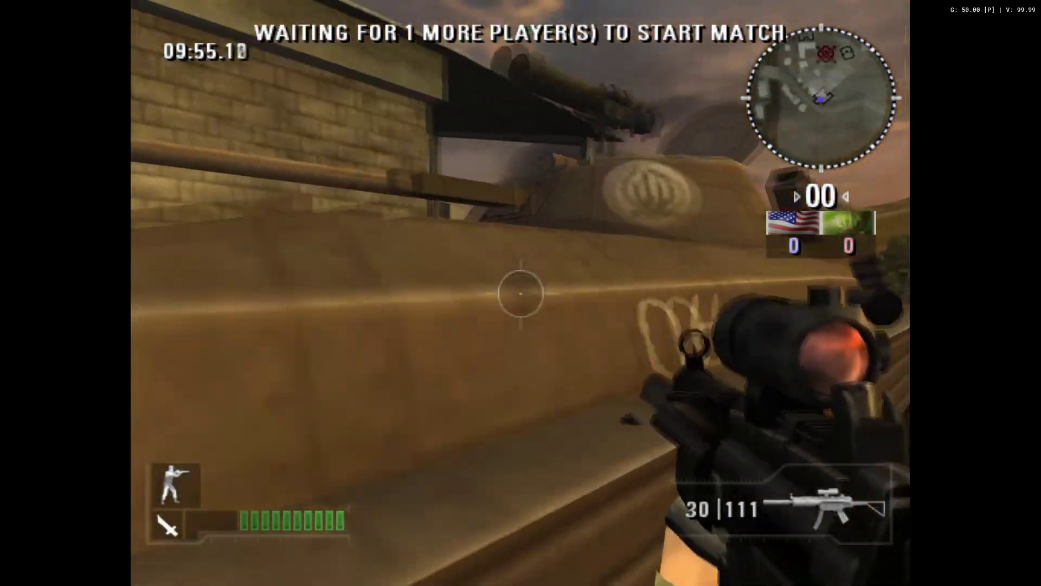
{"action": "key", "text": "e"}
{"action": "key", "text": "w"}
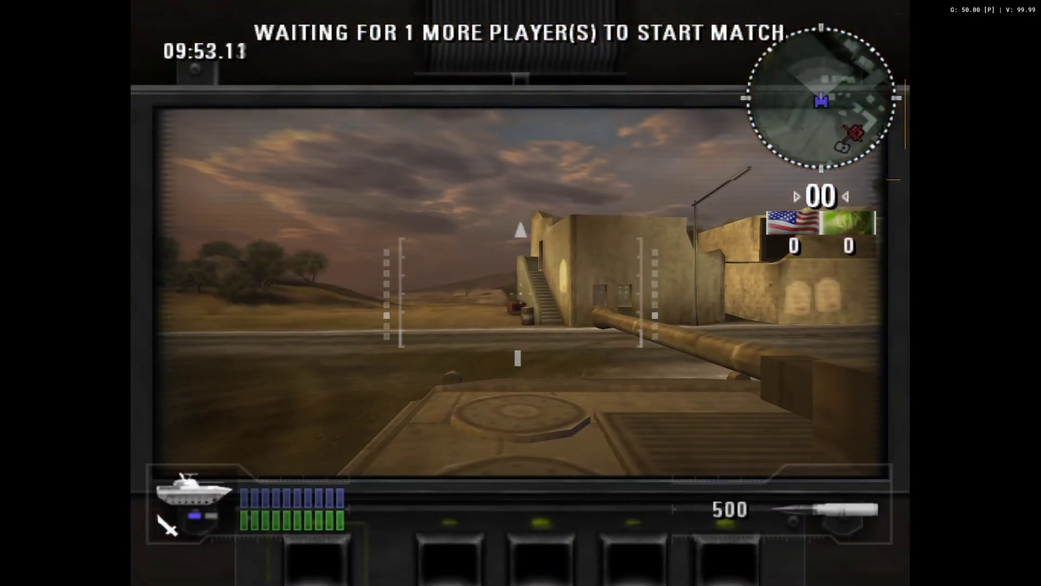
{"action": "key", "text": "d"}
{"action": "key", "text": "w"}
{"action": "key", "text": "d"}
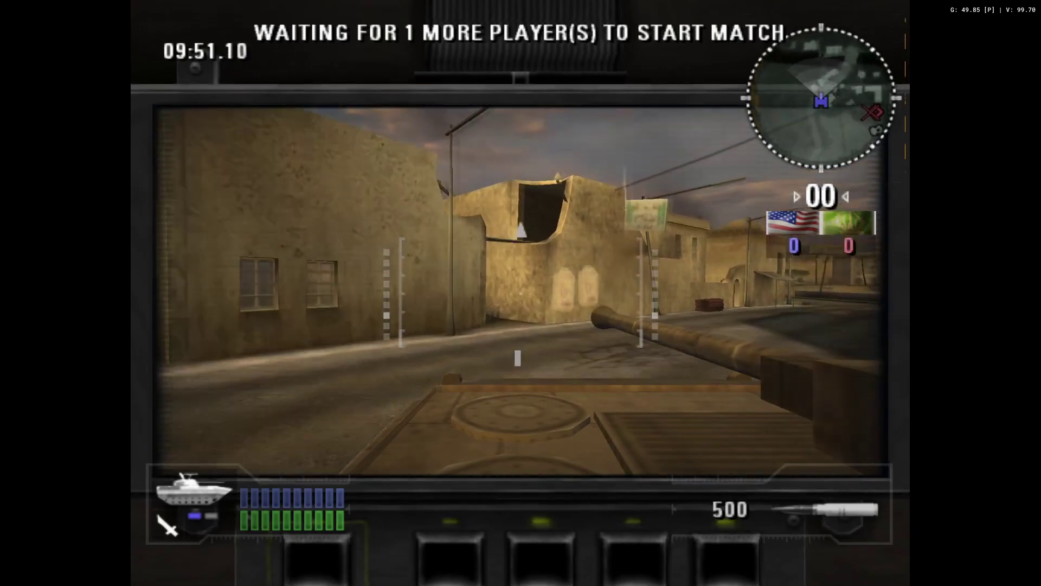
Step: Fire six cannon rounds from the armoured vehicle while heading down the village street
{"action": "left_click", "coordinate": [521, 294]}
{"action": "left_click", "coordinate": [521, 293]}
{"action": "left_click", "coordinate": [520, 293]}
{"action": "left_click", "coordinate": [521, 293]}
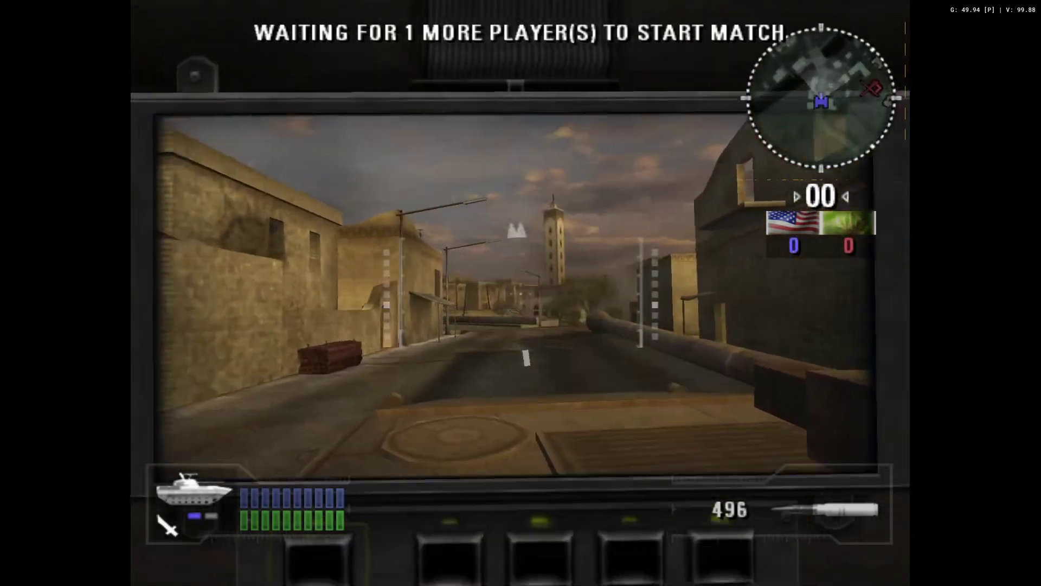
{"action": "left_click", "coordinate": [520, 293]}
{"action": "left_click", "coordinate": [521, 293]}
Step: Drive the armoured vehicle toward the minaret, over the bridge past the golden dome and into the far street
{"action": "key", "text": "w"}
{"action": "key", "text": "a"}
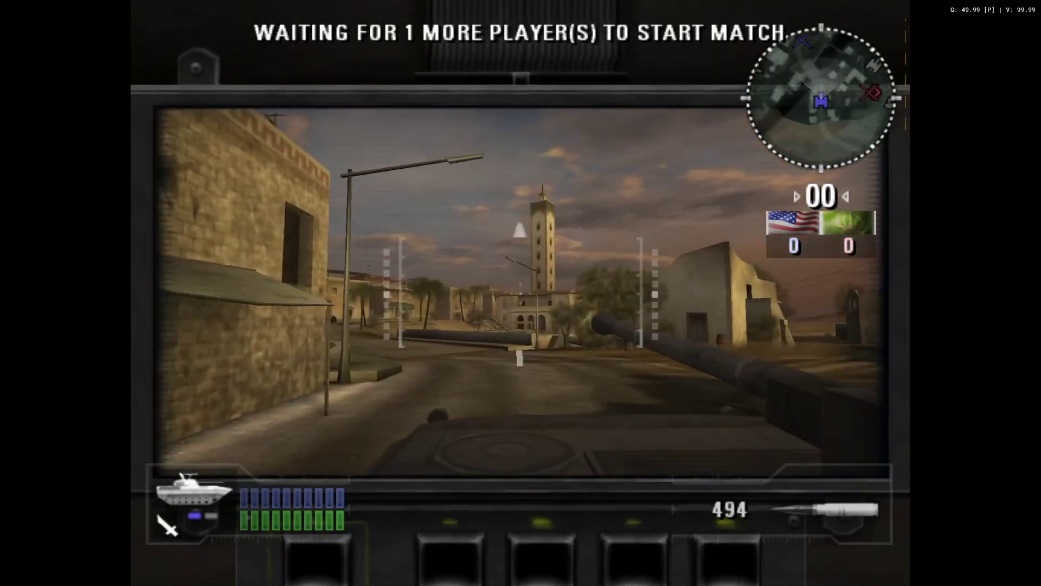
{"action": "key", "text": "w"}
{"action": "key", "text": "a"}
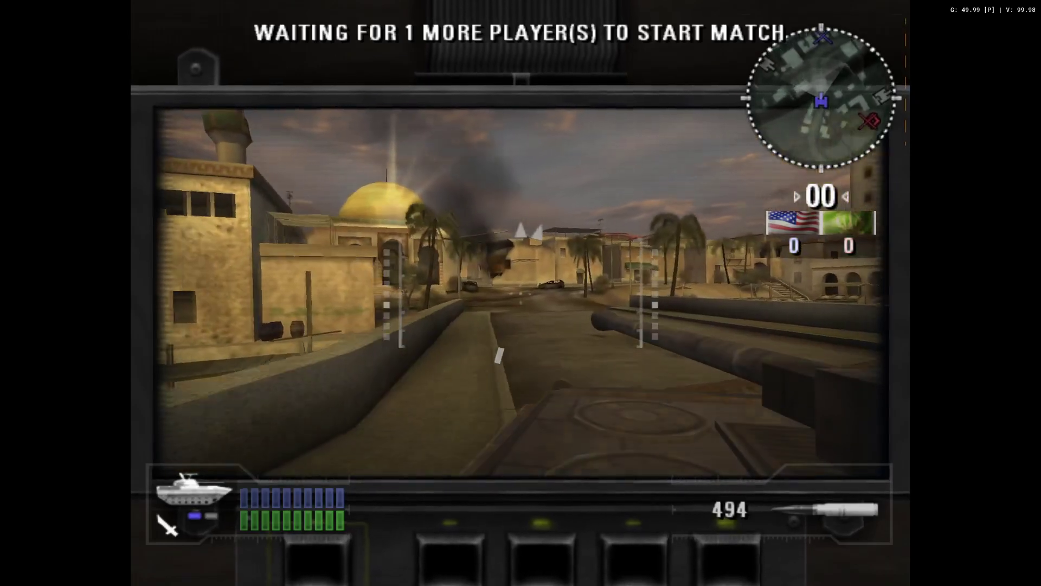
{"action": "key", "text": "d"}
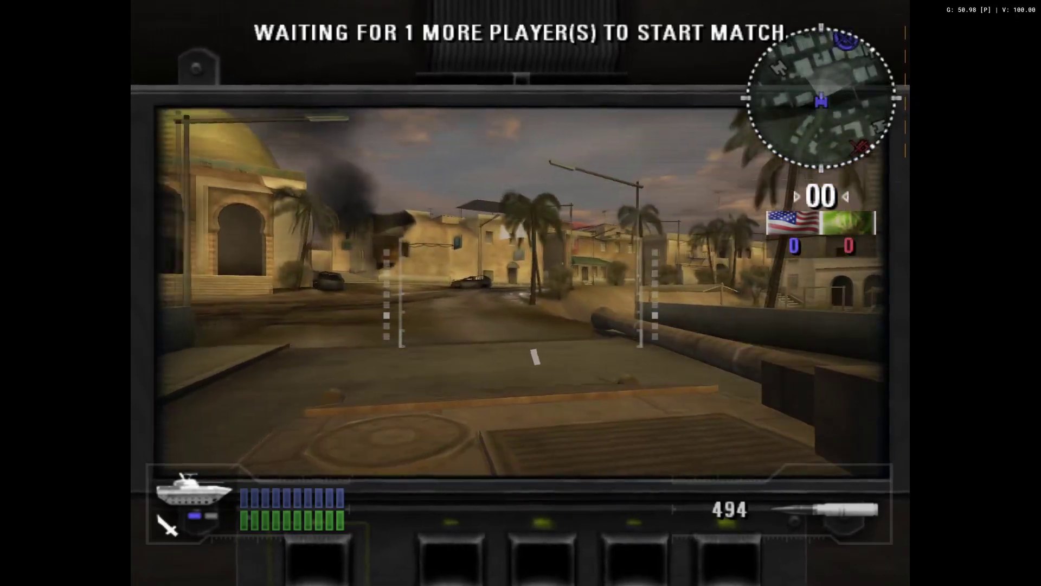
{"action": "key", "text": "a"}
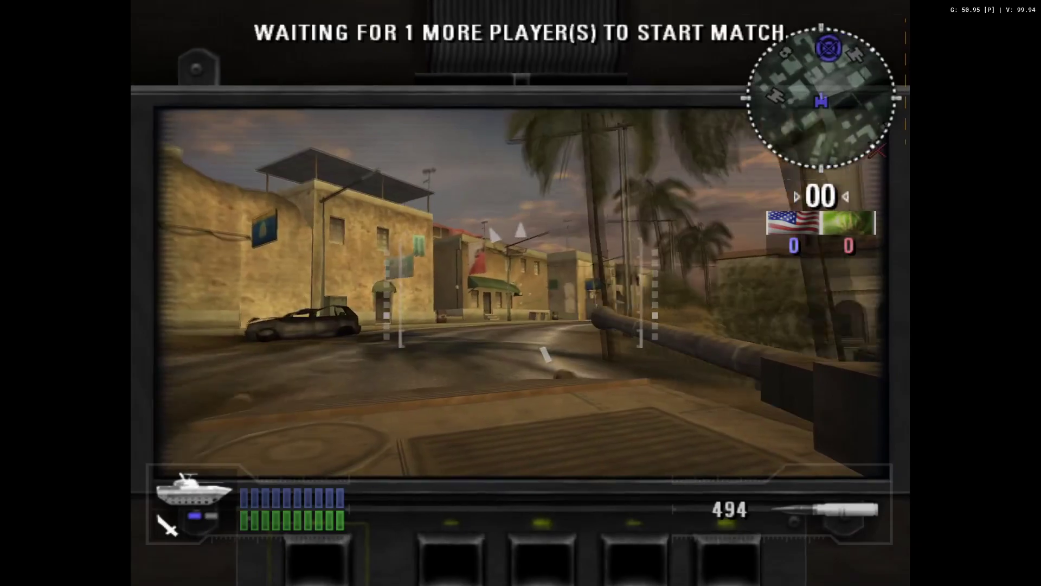
{"action": "key", "text": "w"}
{"action": "key", "text": "d"}
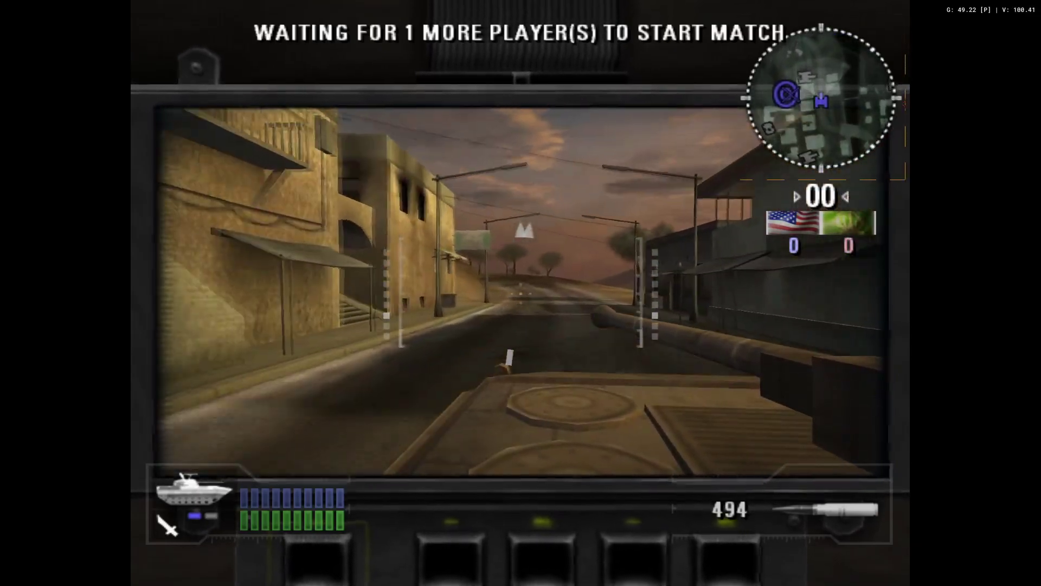
Step: Switch to the vehicle's rocket launcher seat, fire one rocket down the street and get out facing the archway
{"action": "key", "text": "F2"}
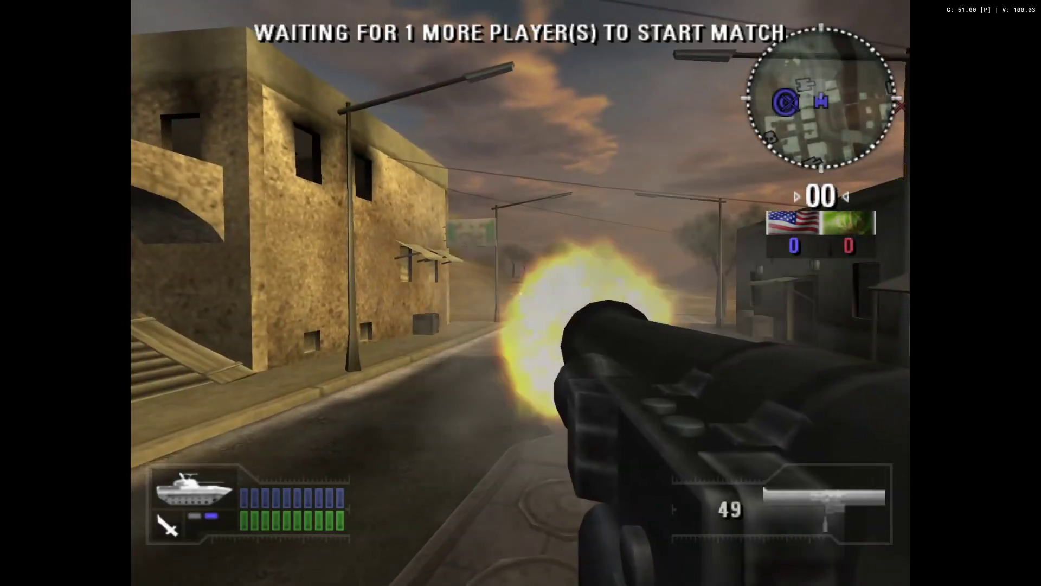
{"action": "key", "text": "e"}
{"action": "key", "text": "w"}
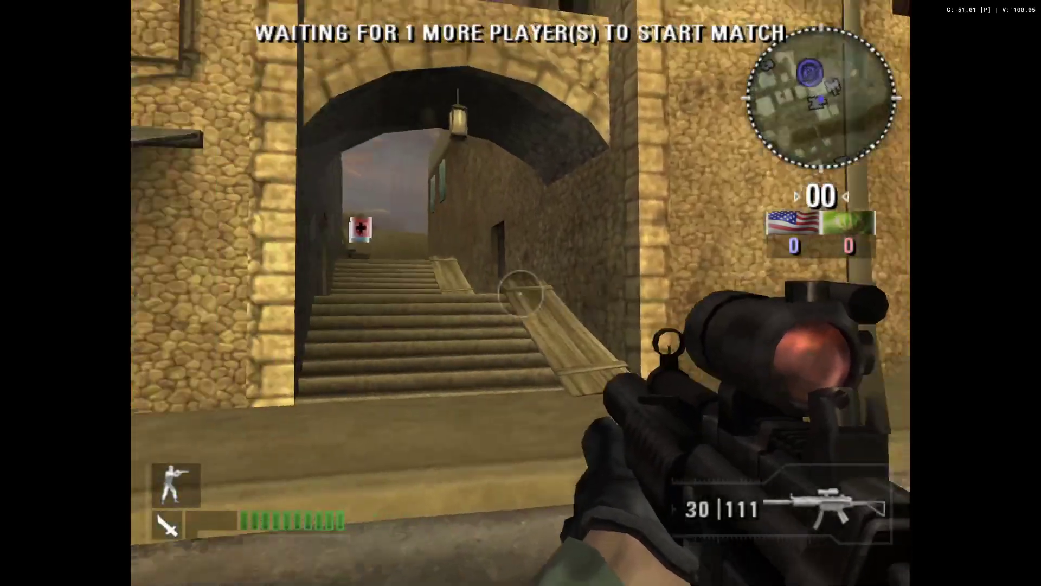
Step: Climb the stairs beyond the archway and collect the ammunition at the supply point
{"action": "key", "text": "w"}
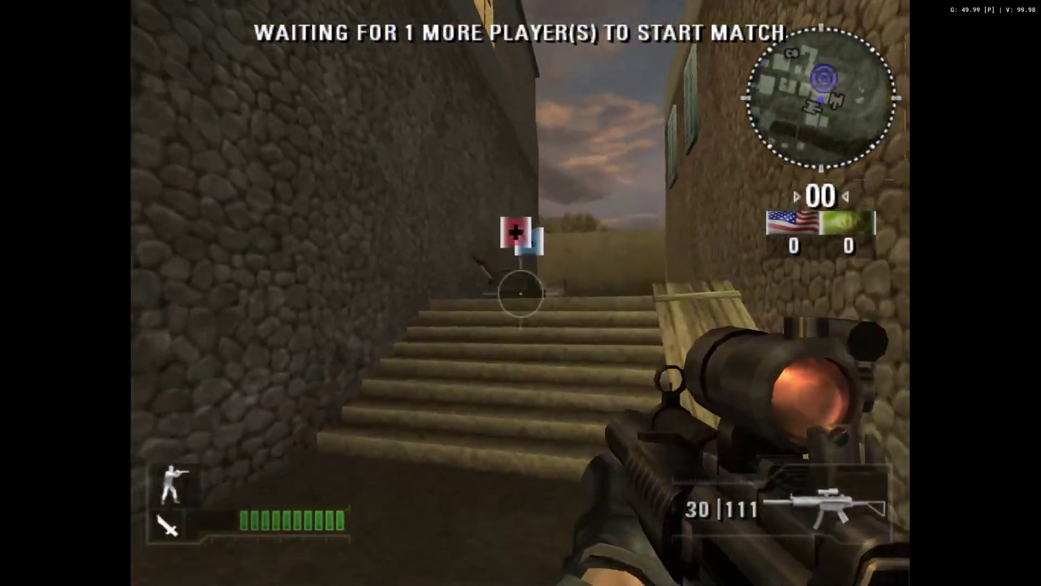
{"action": "key", "text": "Left"}
{"action": "key", "text": "Right"}
{"action": "key", "text": "w"}
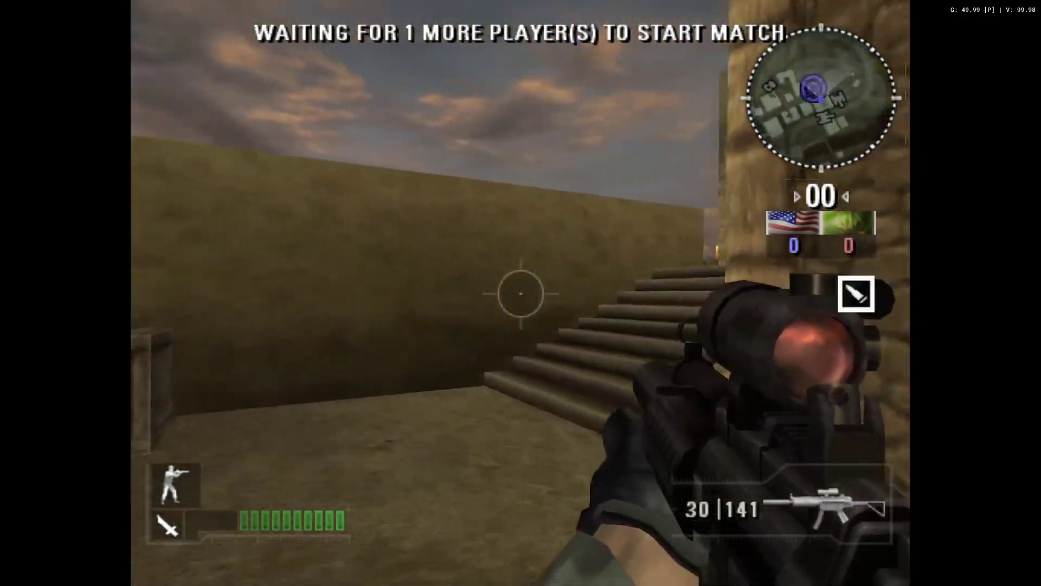
Step: Pass through the dark stone building and cross the open yard to the American flag beside the sandbags
{"action": "key", "text": "Left"}
{"action": "key", "text": "w"}
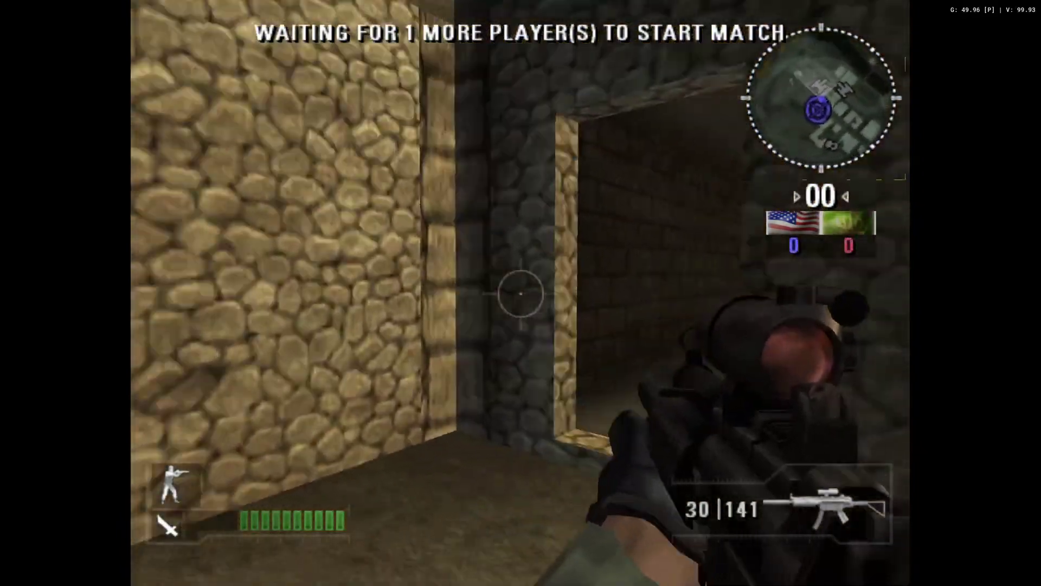
{"action": "key", "text": "Right"}
{"action": "key", "text": "w"}
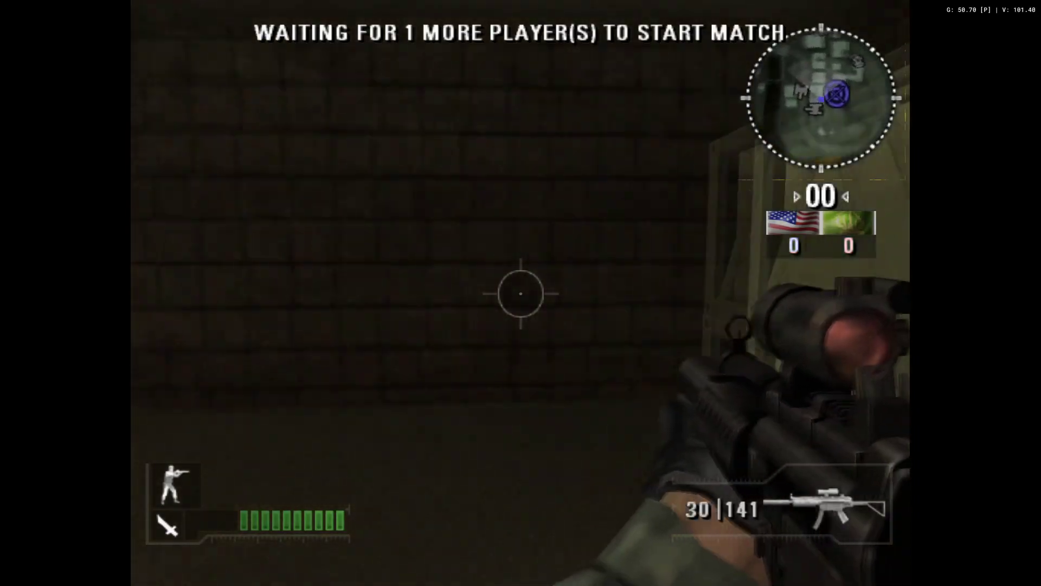
{"action": "key", "text": "Left"}
{"action": "key", "text": "w"}
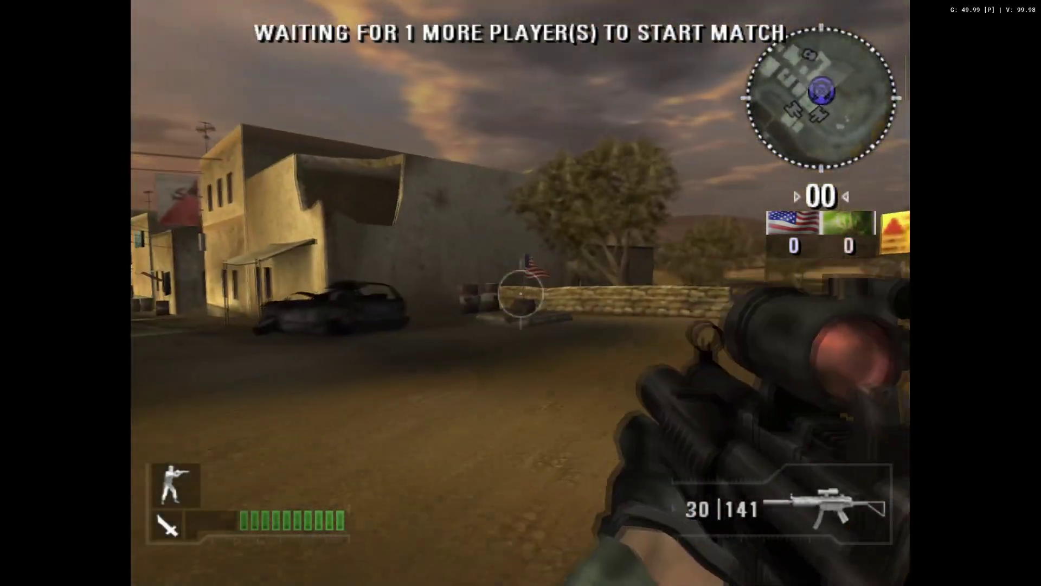
{"action": "key", "text": "Right"}
{"action": "key", "text": "w"}
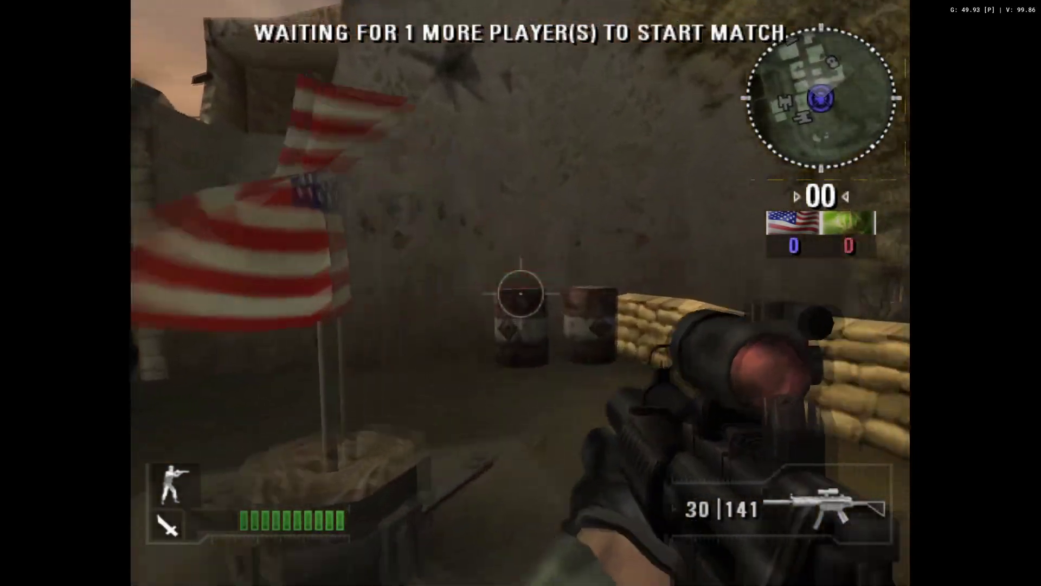
Step: Leave the flag area, follow the long street and turn off beside the barrel at the stone house
{"action": "key", "text": "Right"}
{"action": "key", "text": "w"}
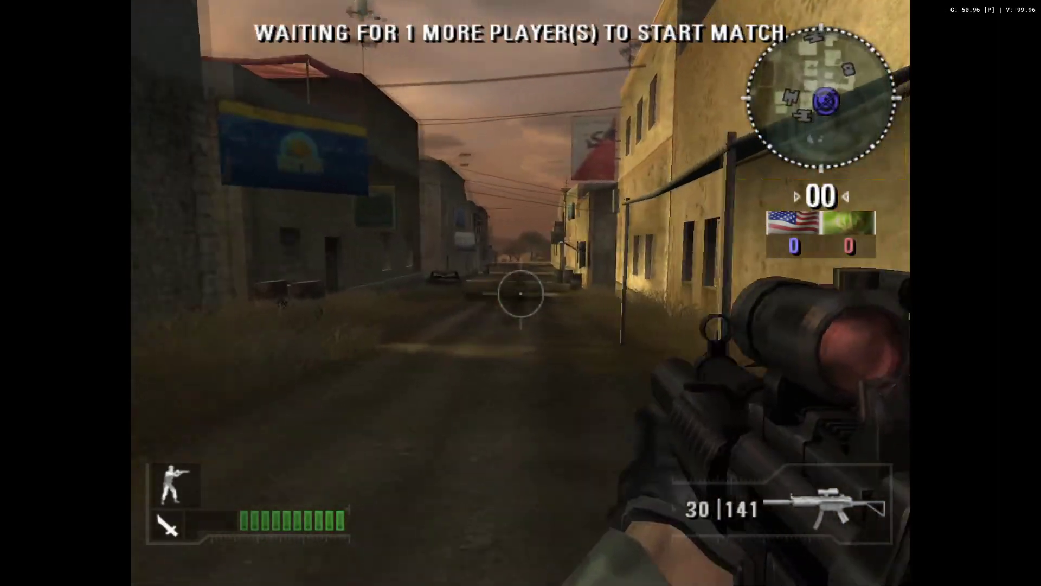
{"action": "key", "text": "w"}
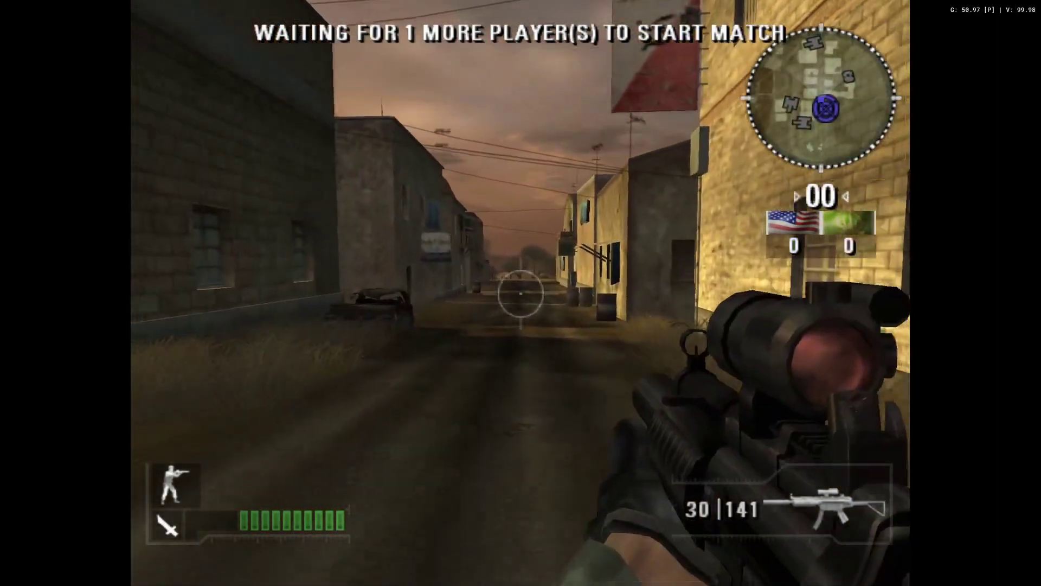
{"action": "key", "text": "Right"}
{"action": "key", "text": "w"}
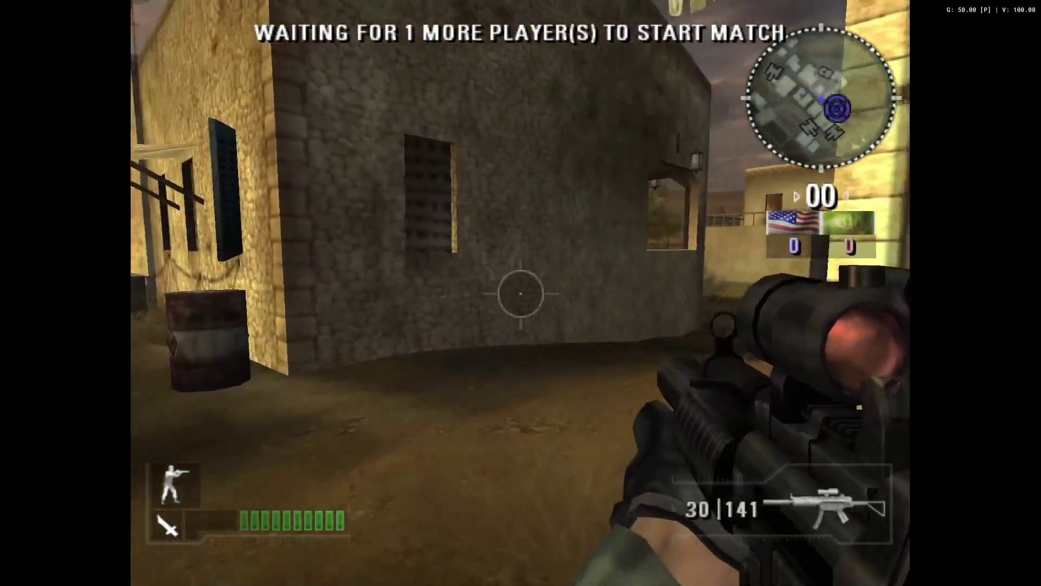
Step: Walk past the stone house and across the dirt clearing to the parked grey car
{"action": "key", "text": "Left"}
{"action": "key", "text": "w"}
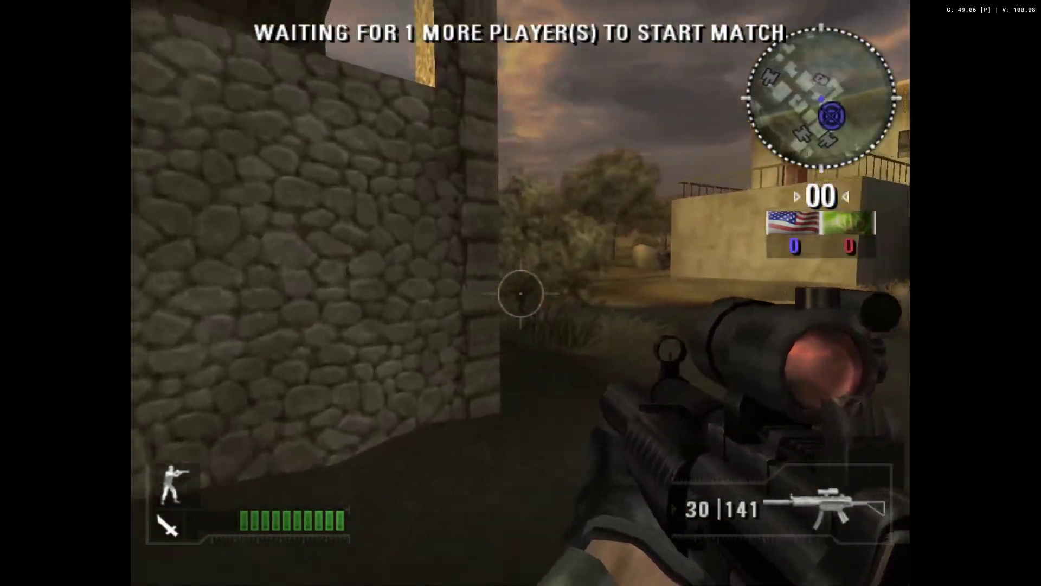
{"action": "key", "text": "w"}
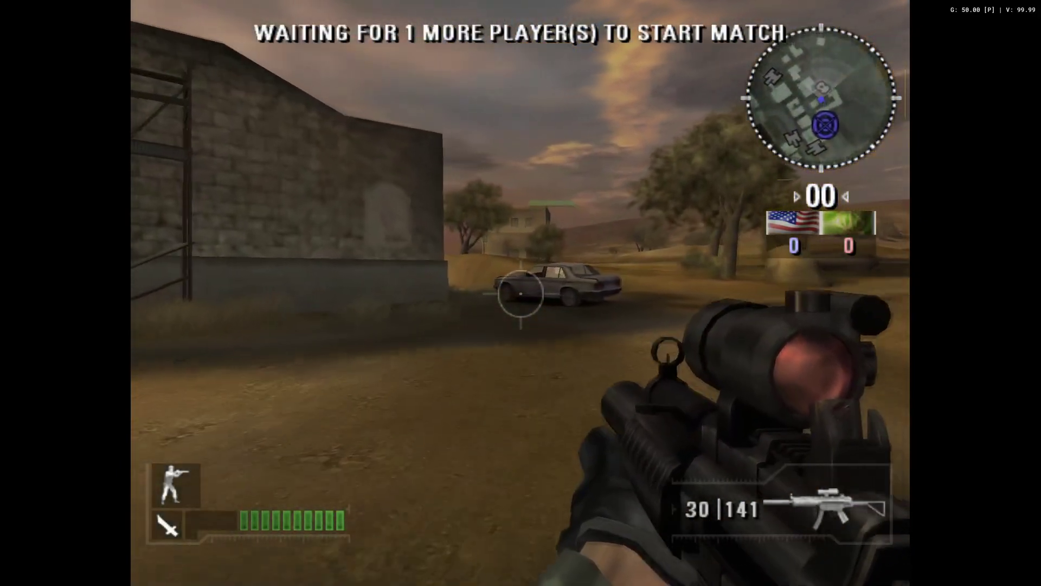
{"action": "key", "text": "w"}
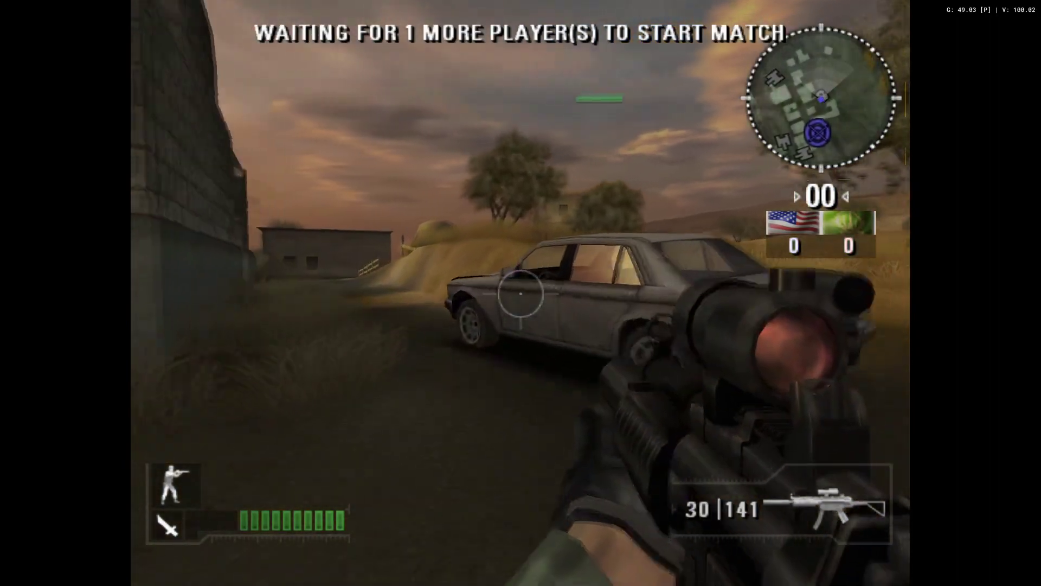
Step: Get into the grey car, drive it along the dirt lane and switch to the in-car view
{"action": "key", "text": "e"}
{"action": "key", "text": "w"}
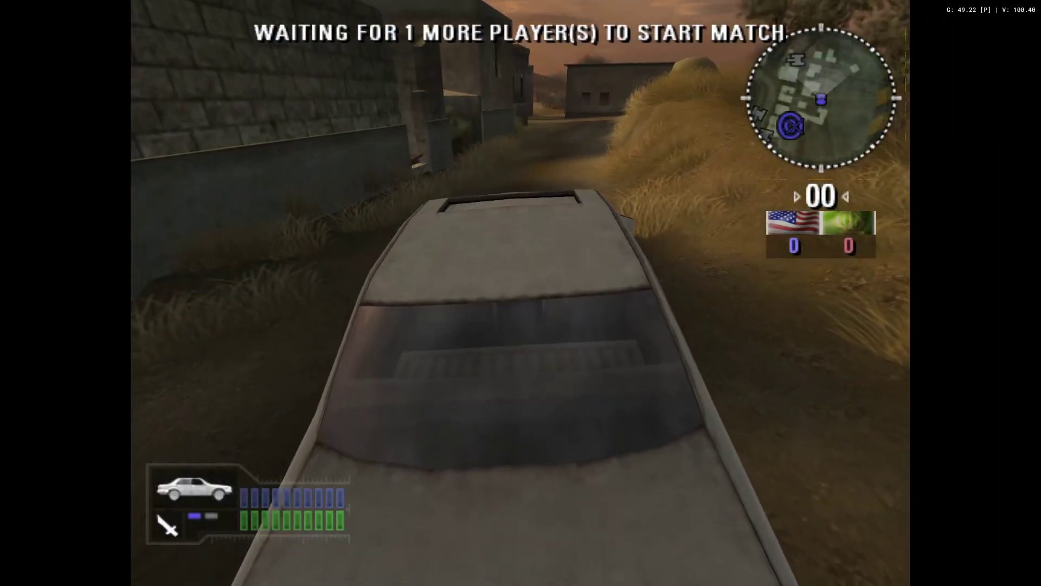
{"action": "key", "text": "w"}
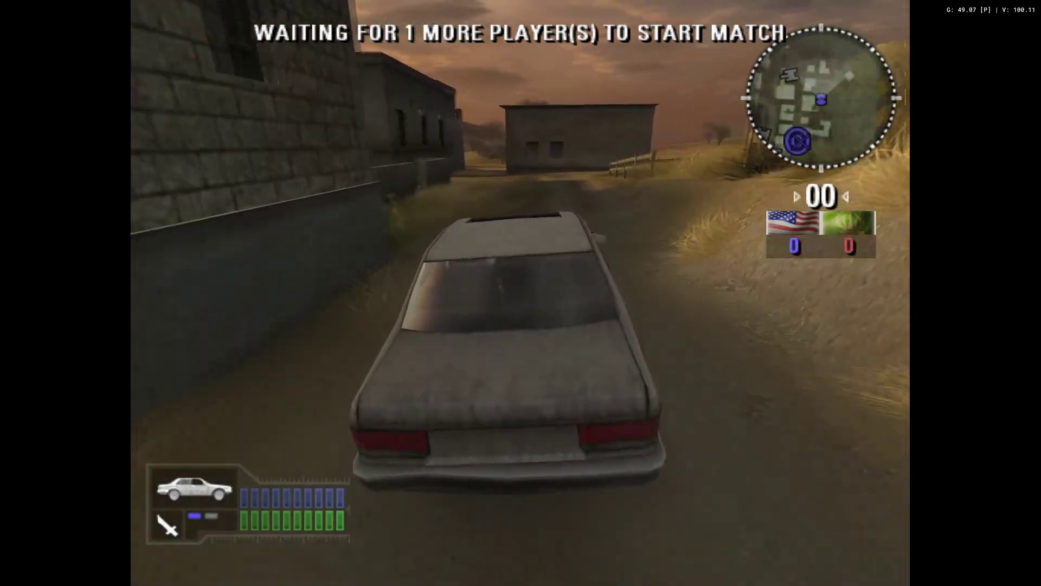
{"action": "key", "text": "c"}
{"action": "key", "text": "w"}
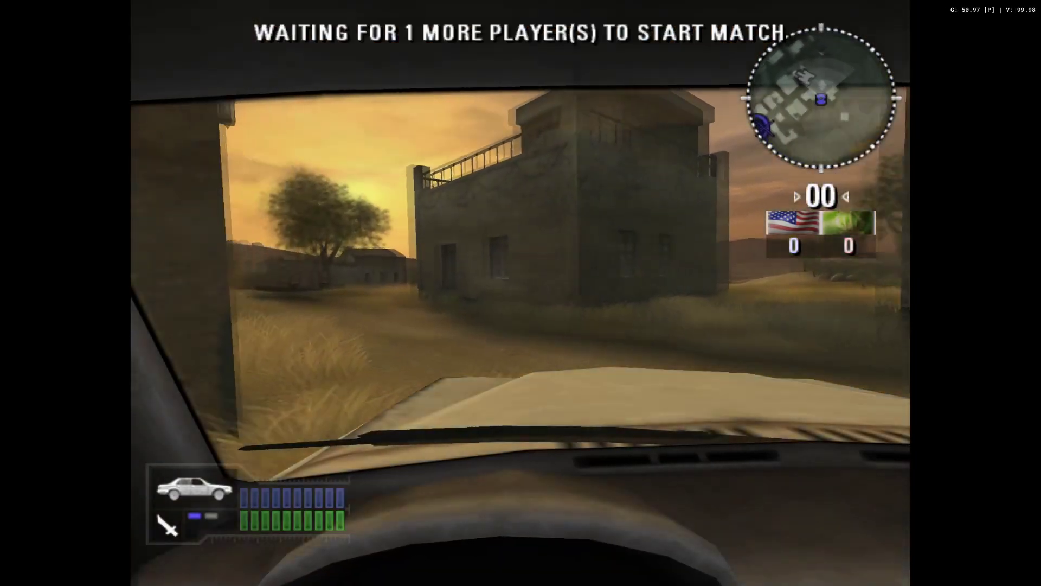
Step: Drive the car around the outskirts and past the minaret square to the grassy track between the ruined buildings
{"action": "key", "text": "w"}
{"action": "key", "text": "a"}
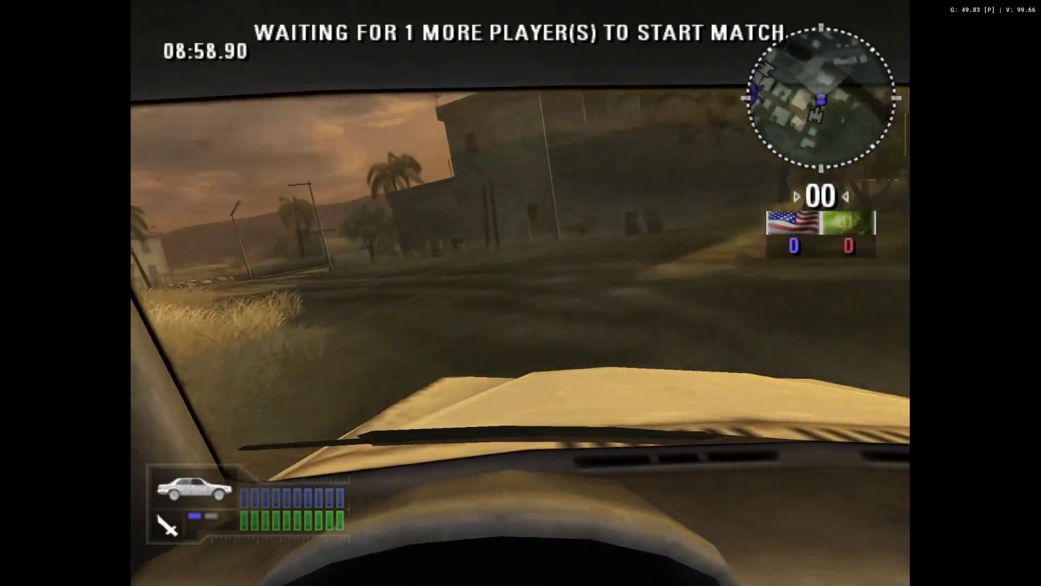
{"action": "key", "text": "w"}
{"action": "key", "text": "a"}
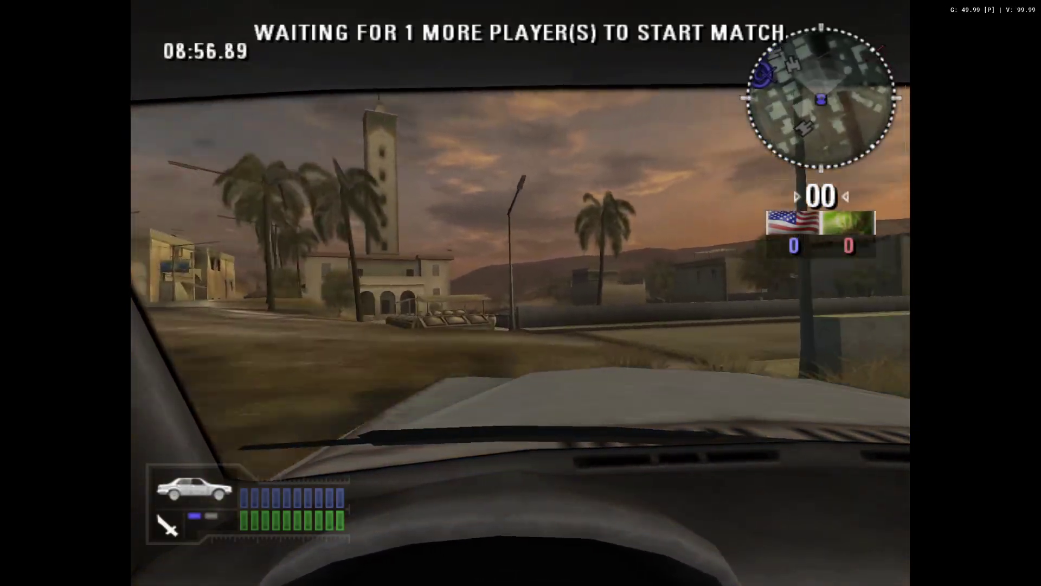
{"action": "key", "text": "w"}
{"action": "key", "text": "d"}
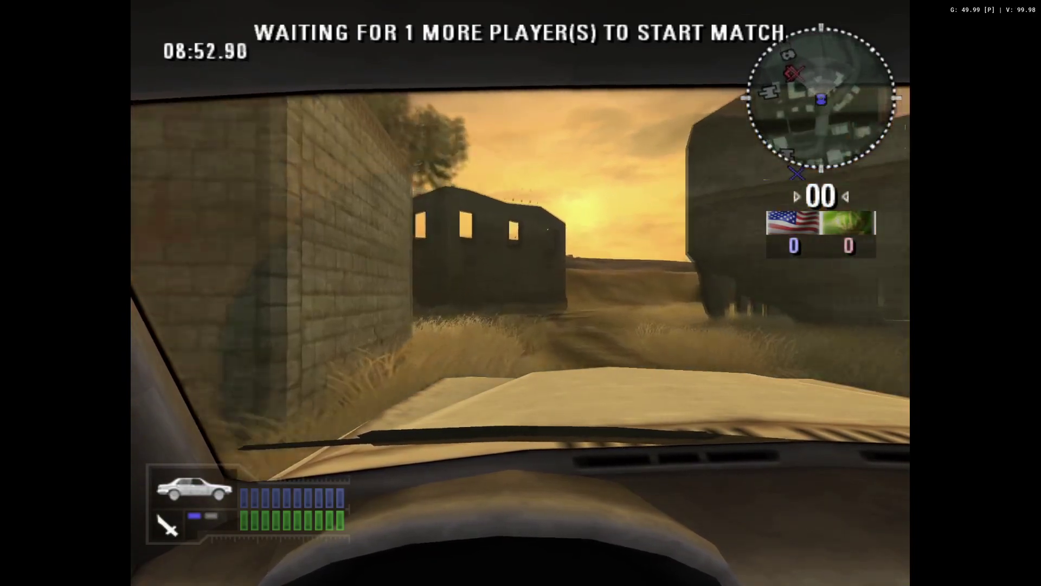
Step: Drive past the ruined buildings to the yellow flag, pick it up with the car and switch to the outside view
{"action": "key", "text": "w"}
{"action": "key", "text": "a"}
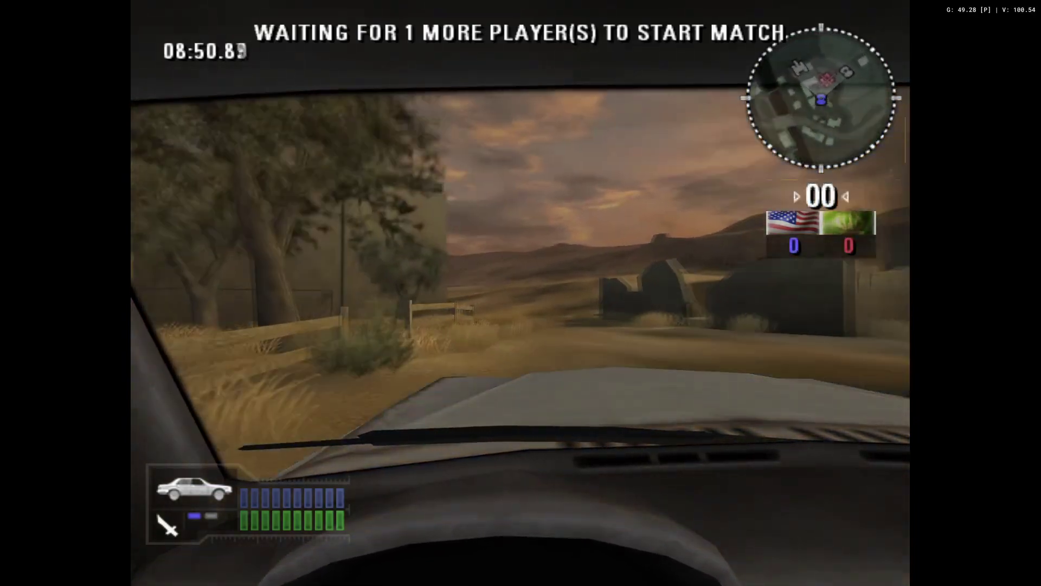
{"action": "key", "text": "w"}
{"action": "key", "text": "a"}
{"action": "key", "text": "w"}
{"action": "key", "text": "a"}
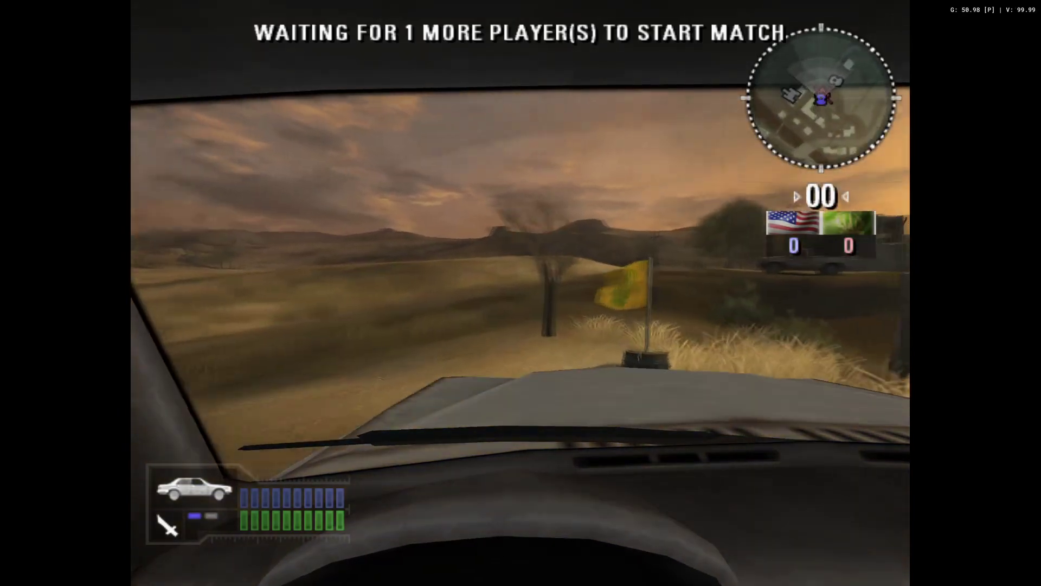
{"action": "key", "text": "w"}
{"action": "key", "text": "c"}
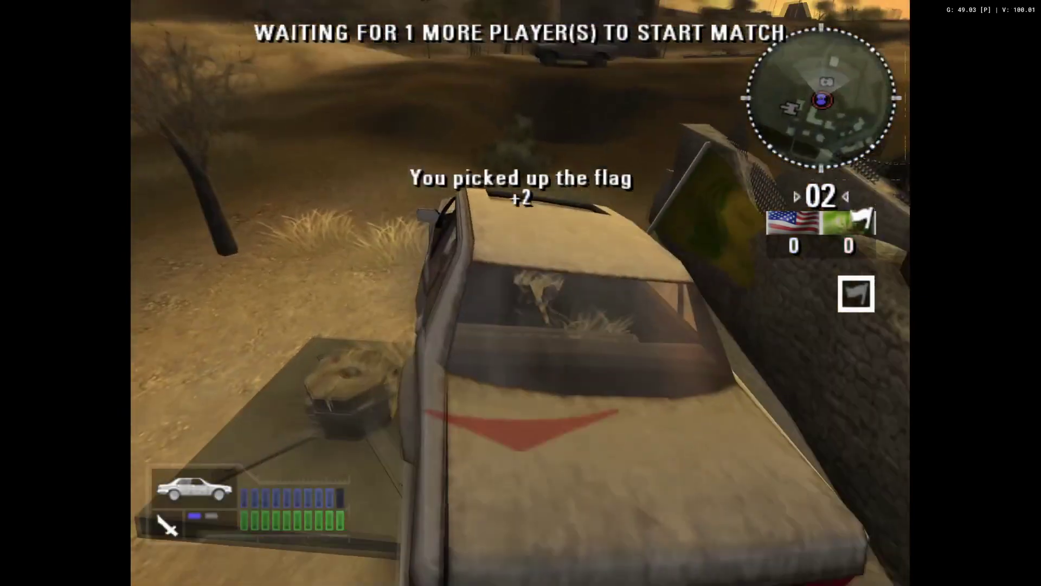
Step: Carry the flag by car across the grassland and past the minaret towards the home base, alternating between outside and in-car views
{"action": "key", "text": "w"}
{"action": "key", "text": "a"}
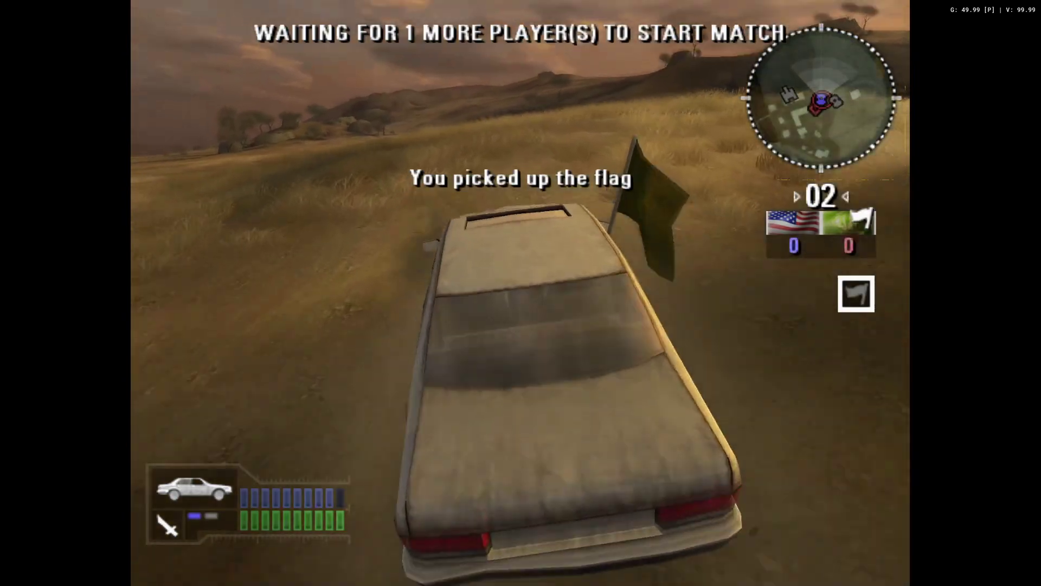
{"action": "key", "text": "w"}
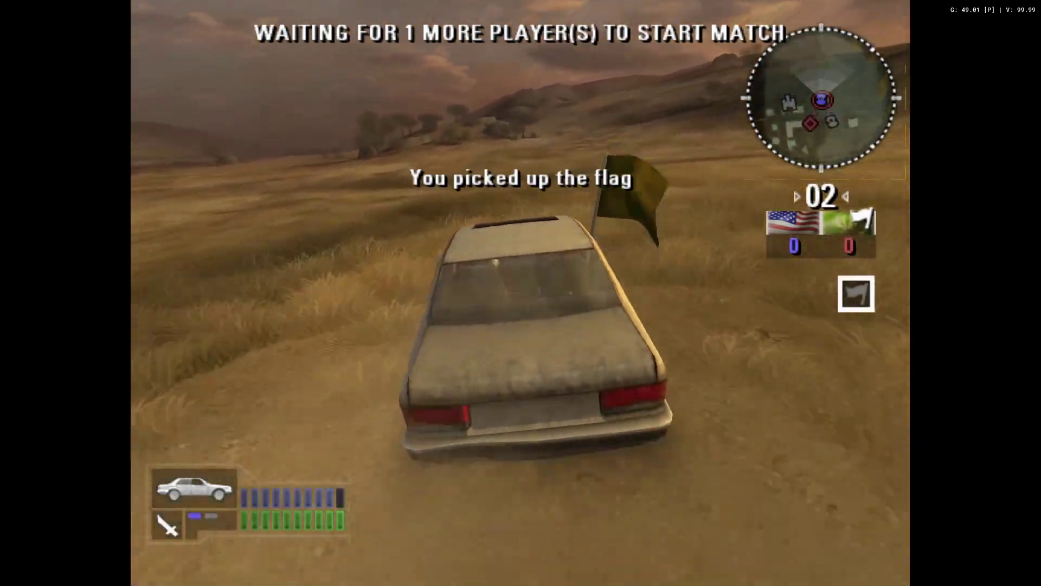
{"action": "key", "text": "w"}
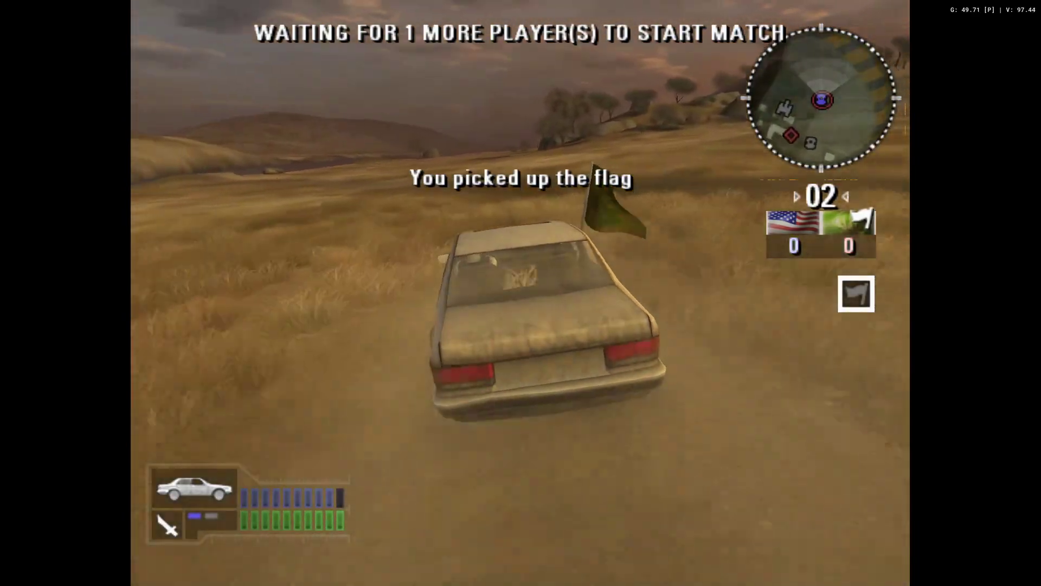
{"action": "key", "text": "c"}
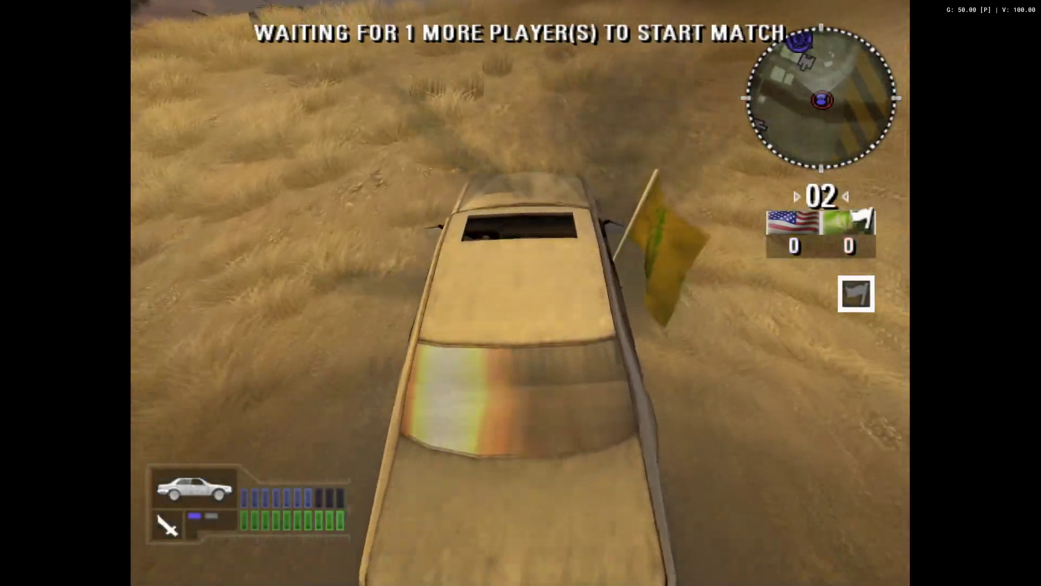
{"action": "key", "text": "v"}
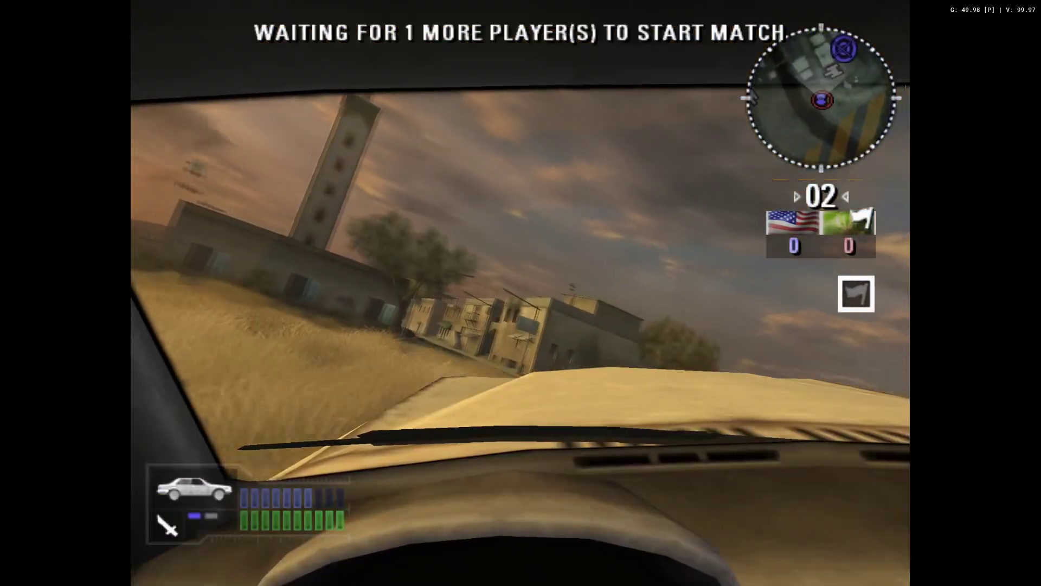
{"action": "key", "text": "d"}
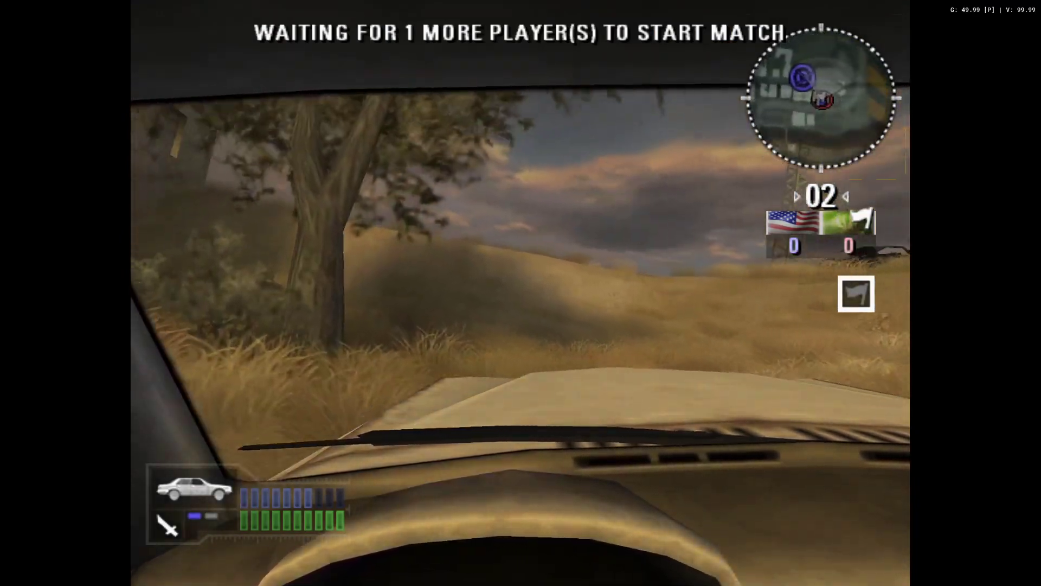
{"action": "key", "text": "v"}
{"action": "key", "text": "w"}
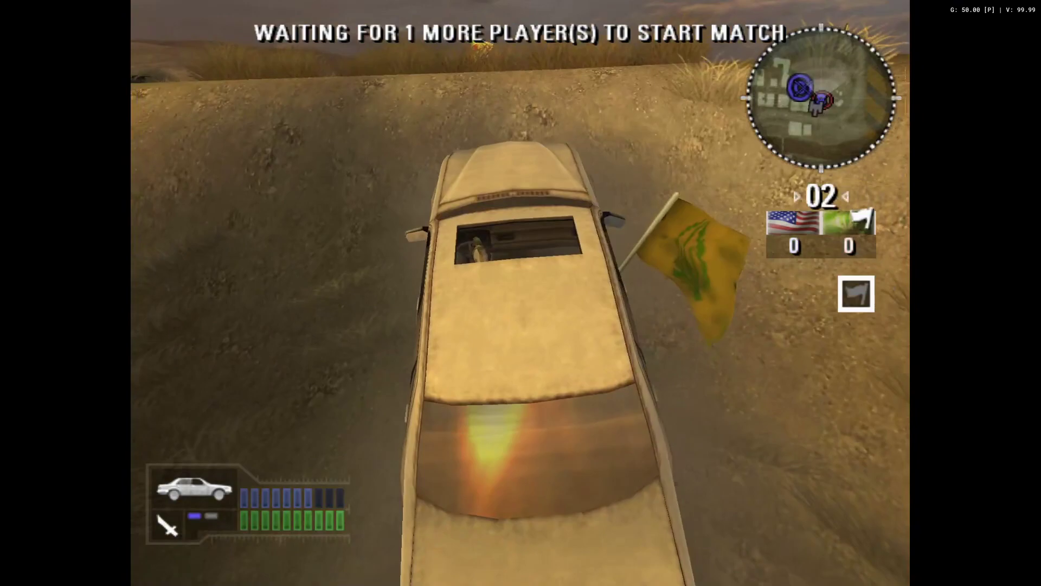
Step: Get out of the car, fire and reload the rifle, and walk to the American flag to capture the enemy flag
{"action": "key", "text": "e"}
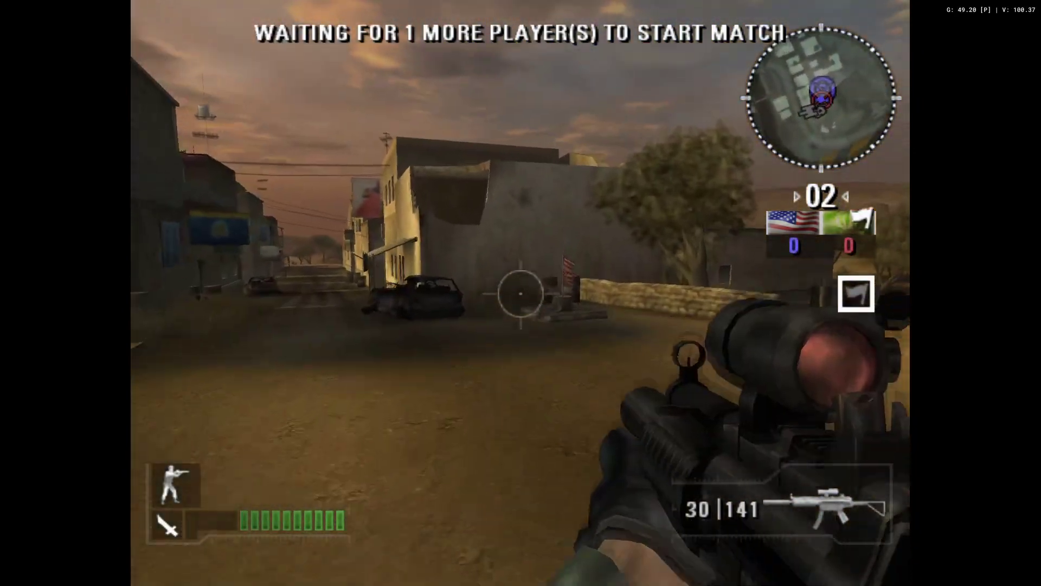
{"action": "left_click", "coordinate": [520, 293]}
{"action": "left_click", "coordinate": [520, 293]}
{"action": "key", "text": "r"}
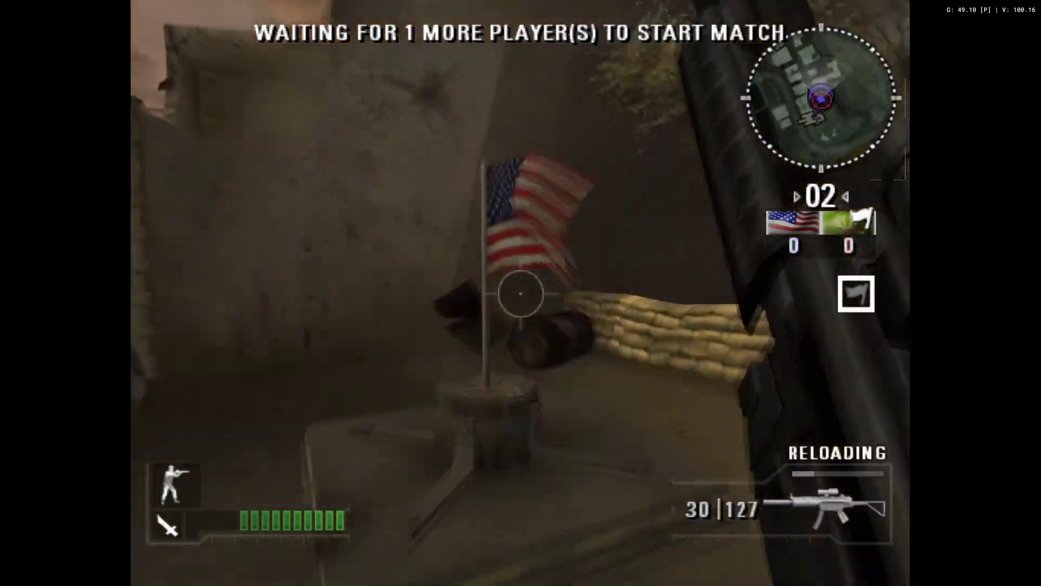
{"action": "key", "text": "w"}
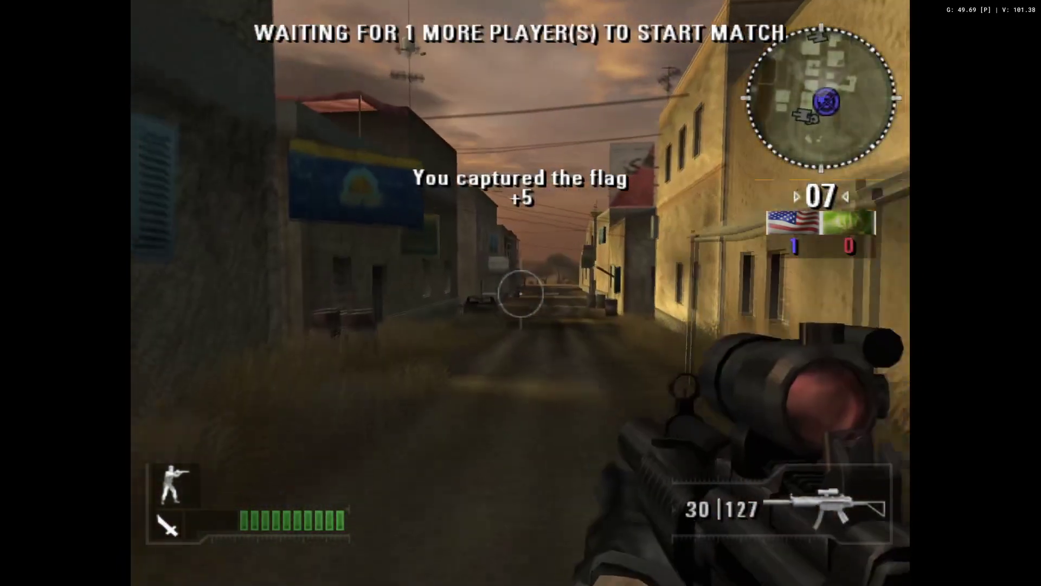
Step: Fire a short rifle burst down the village street and cycle between the rifle and the explosive
{"action": "left_click", "coordinate": [521, 293]}
{"action": "scroll", "coordinate": [520, 292], "scroll_direction": "down", "scroll_amount": 1}
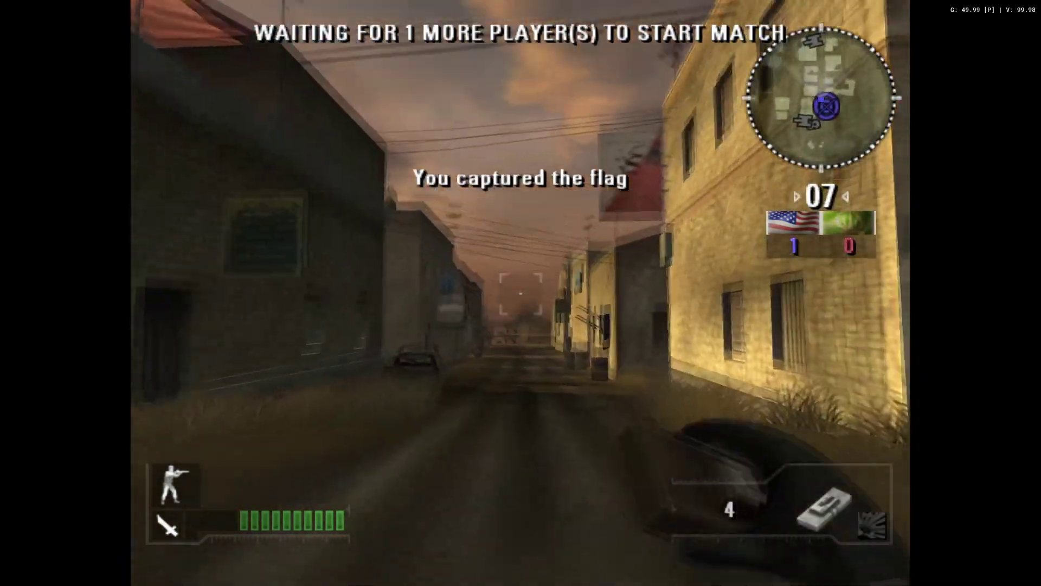
{"action": "scroll", "coordinate": [520, 293], "scroll_direction": "up", "scroll_amount": 1}
{"action": "key", "text": "w"}
{"action": "scroll", "coordinate": [521, 293], "scroll_direction": "down", "scroll_amount": 1}
Step: Walk through the narrow stone alley and out onto the wide road lined with palm trees
{"action": "key", "text": "w"}
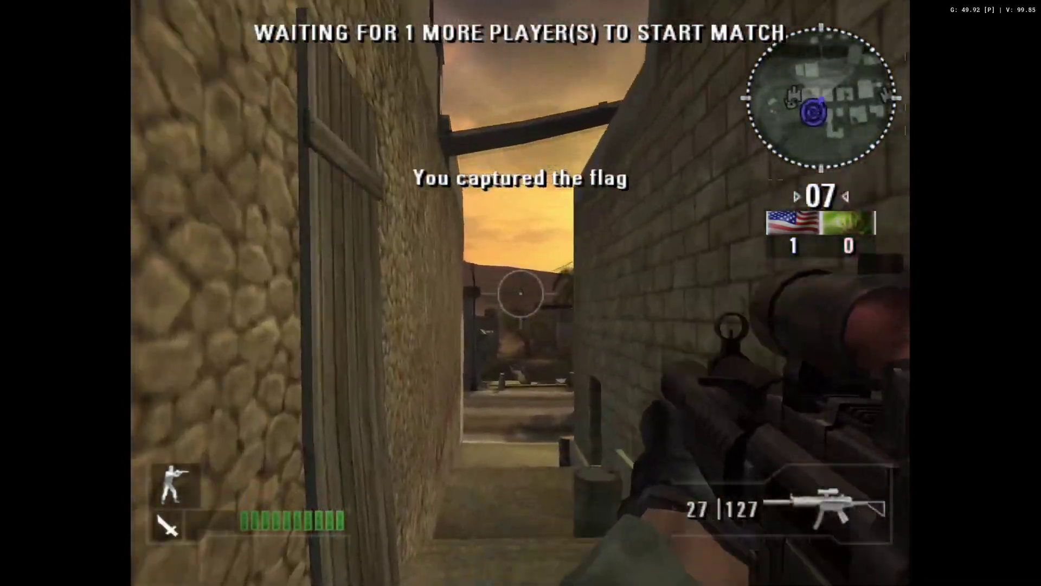
{"action": "key", "text": "w"}
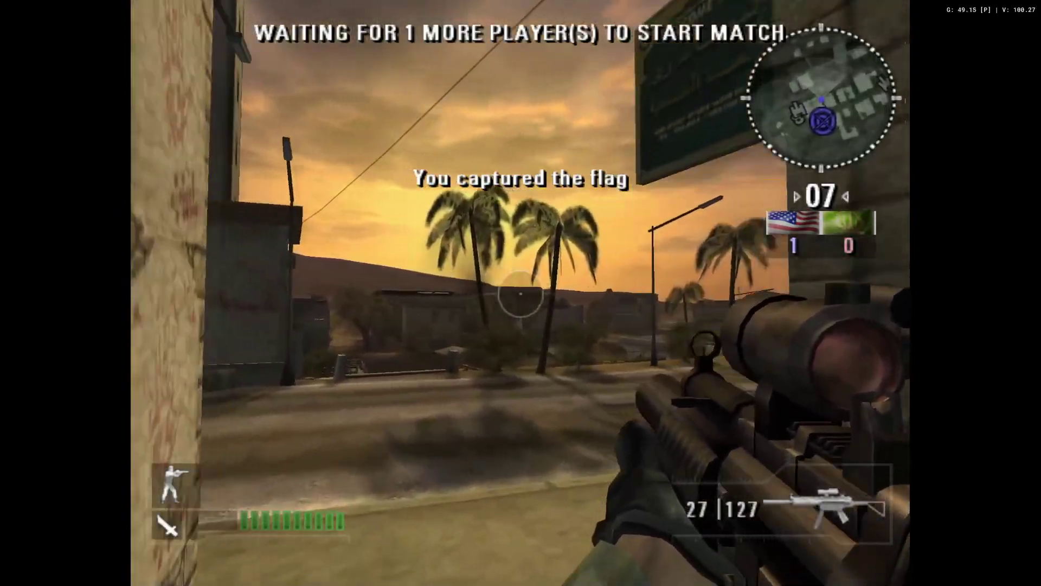
{"action": "key", "text": "w"}
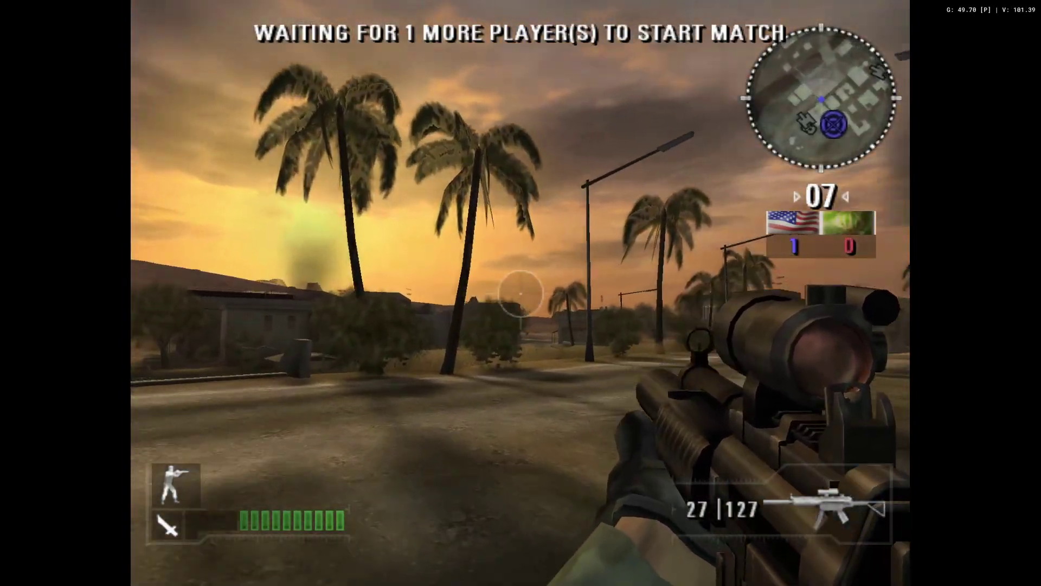
{"action": "key", "text": "w"}
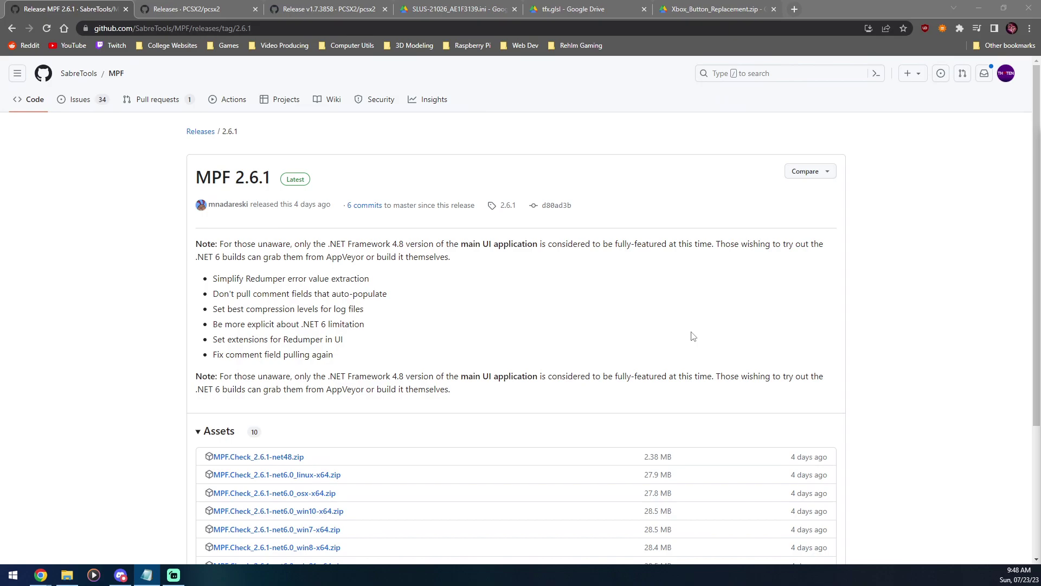
Step: Examine the MPF 2.6.1 release notes and assets on GitHub, comparing the net48 and net6.0 versions of MPF.Check
{"action": "scroll", "coordinate": [316, 201], "scroll_direction": "down", "scroll_amount": 1}
{"action": "scroll", "coordinate": [214, 180], "scroll_direction": "up", "scroll_amount": 1}
{"action": "scroll", "coordinate": [314, 192], "scroll_direction": "down", "scroll_amount": 4}
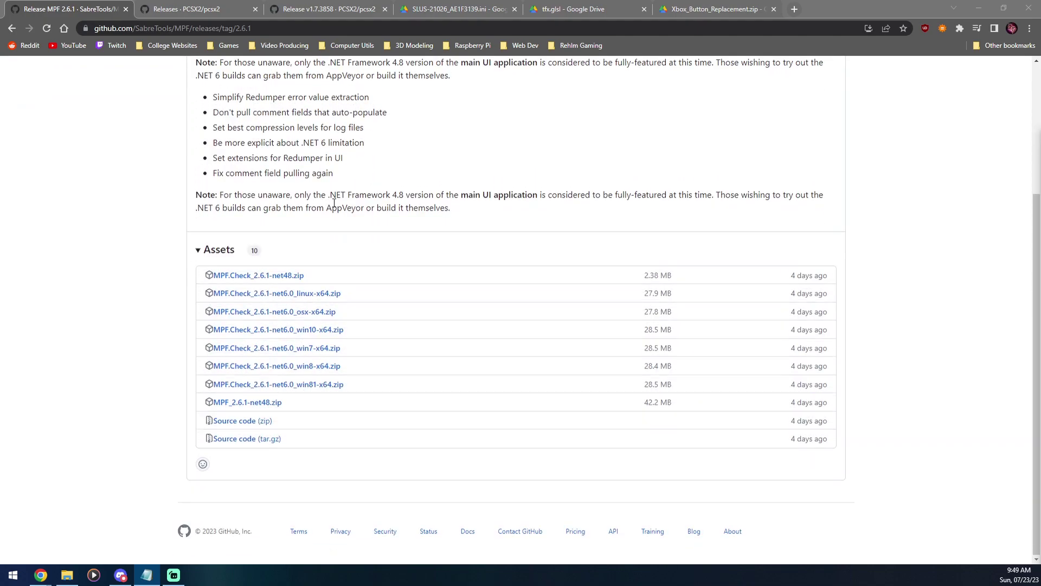
{"action": "scroll", "coordinate": [334, 202], "scroll_direction": "up", "scroll_amount": 2}
{"action": "scroll", "coordinate": [337, 207], "scroll_direction": "up", "scroll_amount": 2}
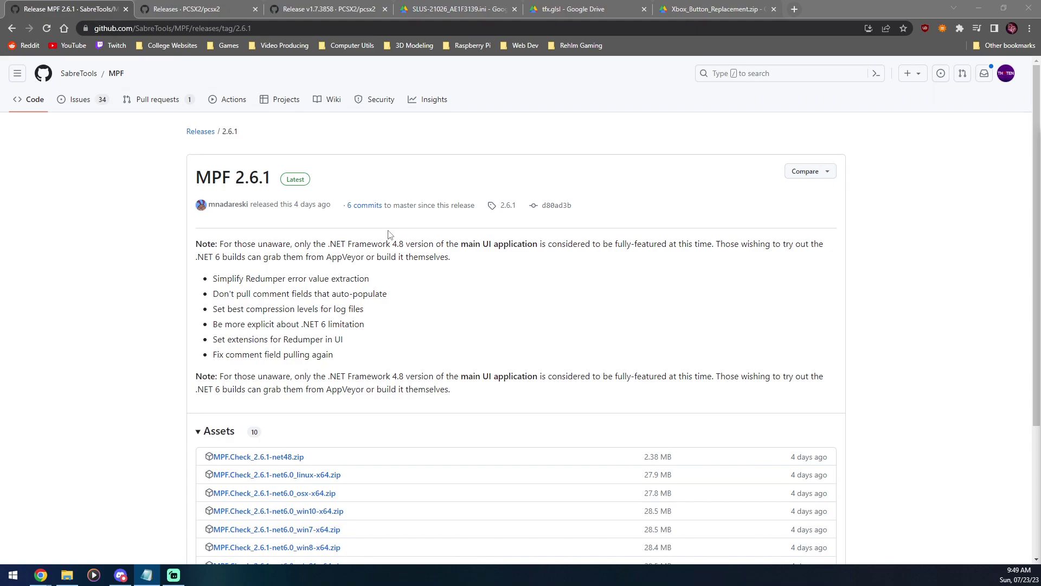
{"action": "scroll", "coordinate": [411, 266], "scroll_direction": "down", "scroll_amount": 2}
{"action": "left_click_drag", "start_coordinate": [314, 349], "coordinate": [274, 349]}
{"action": "left_click_drag", "start_coordinate": [344, 366], "coordinate": [282, 371]}
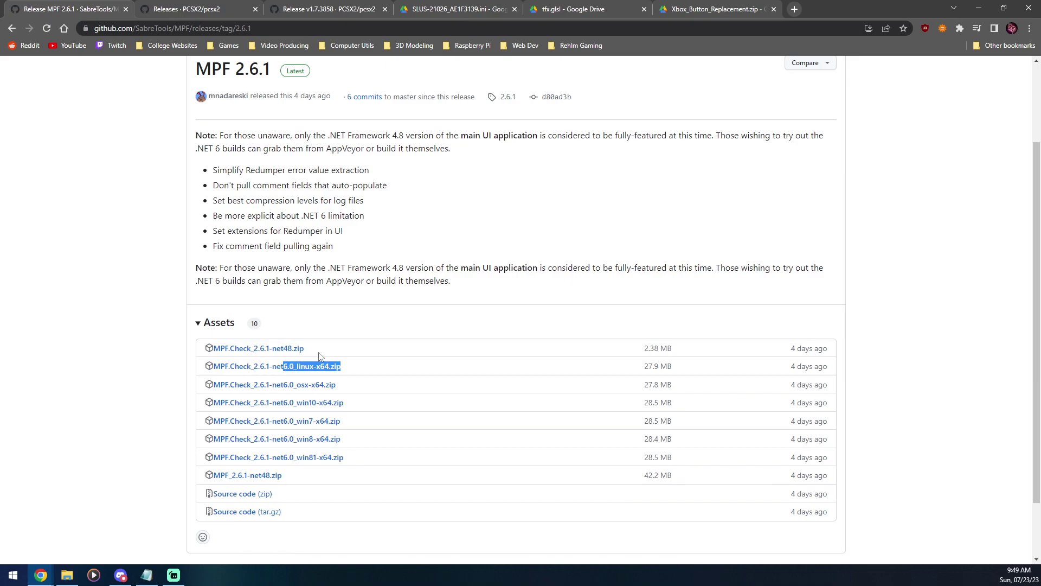
{"action": "left_click_drag", "start_coordinate": [305, 348], "coordinate": [260, 349]}
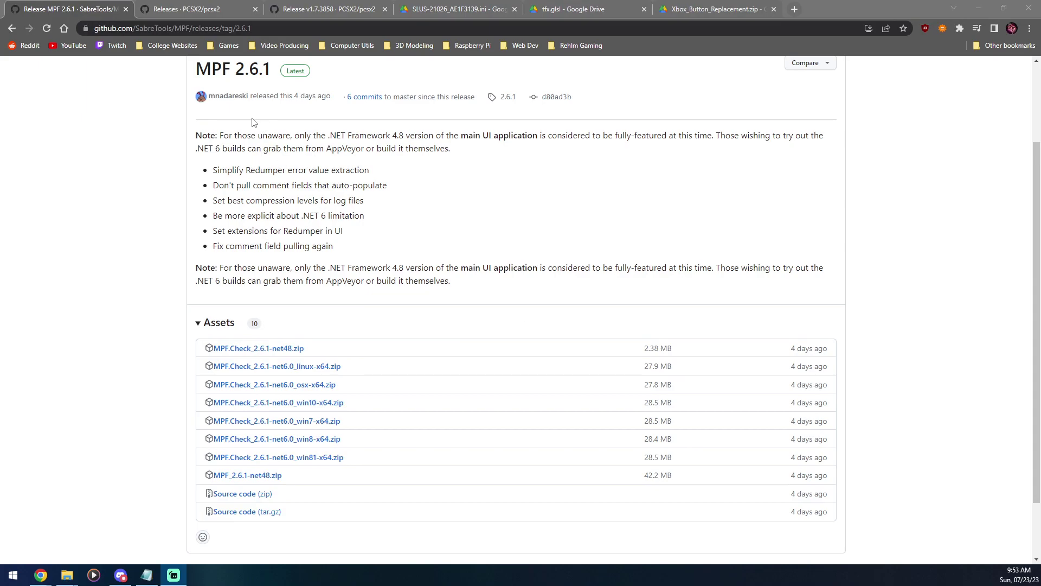
Step: Show the PCSX2 releases page on GitHub and highlight the releases part of its address
{"action": "left_click", "coordinate": [223, 4]}
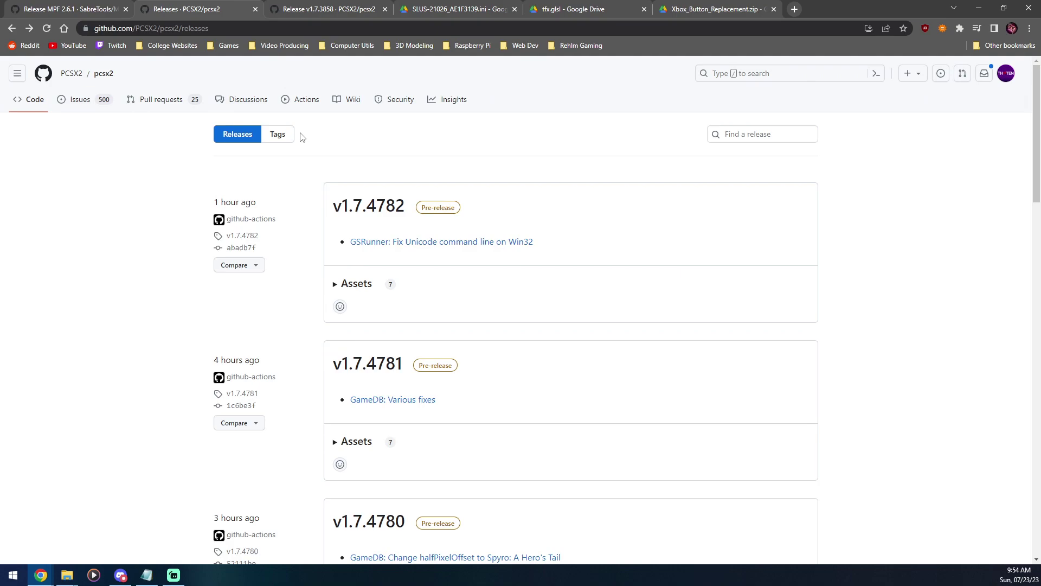
{"action": "left_click", "coordinate": [221, 28]}
{"action": "left_click_drag", "start_coordinate": [209, 28], "coordinate": [182, 28]}
{"action": "left_click", "coordinate": [185, 175]}
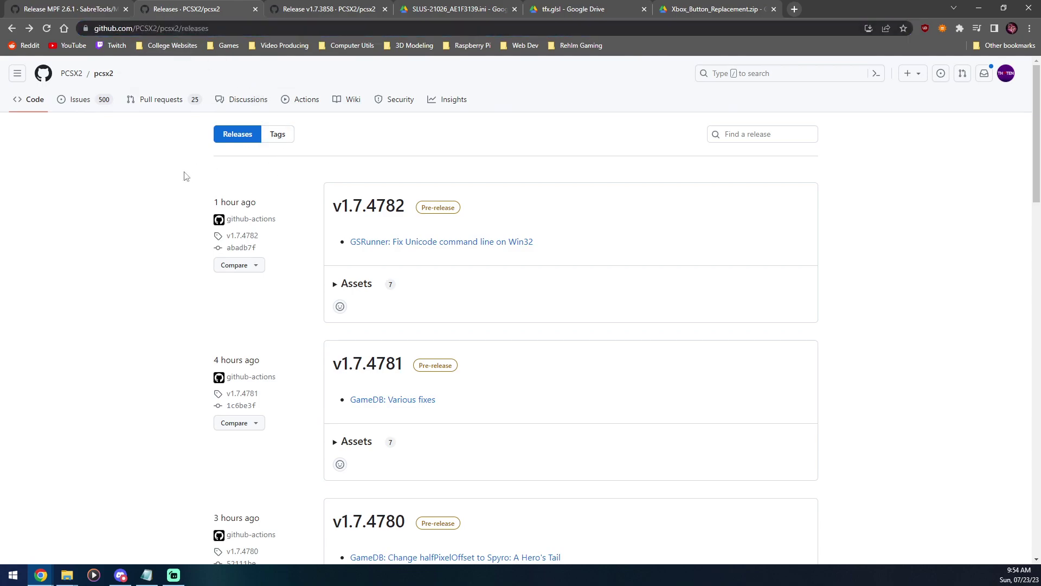
Step: Open the v1.7.4782 pre-release and save pcsx2-v1.7.4782-windows-x64-Qt.7z in the PS2 tutorial folder
{"action": "left_click", "coordinate": [371, 212]}
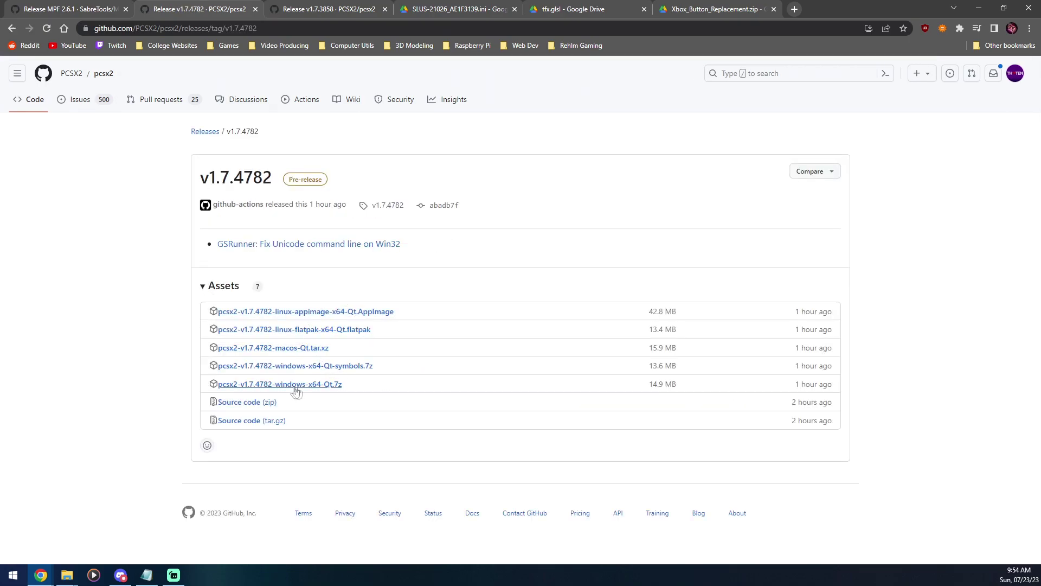
{"action": "left_click", "coordinate": [324, 386]}
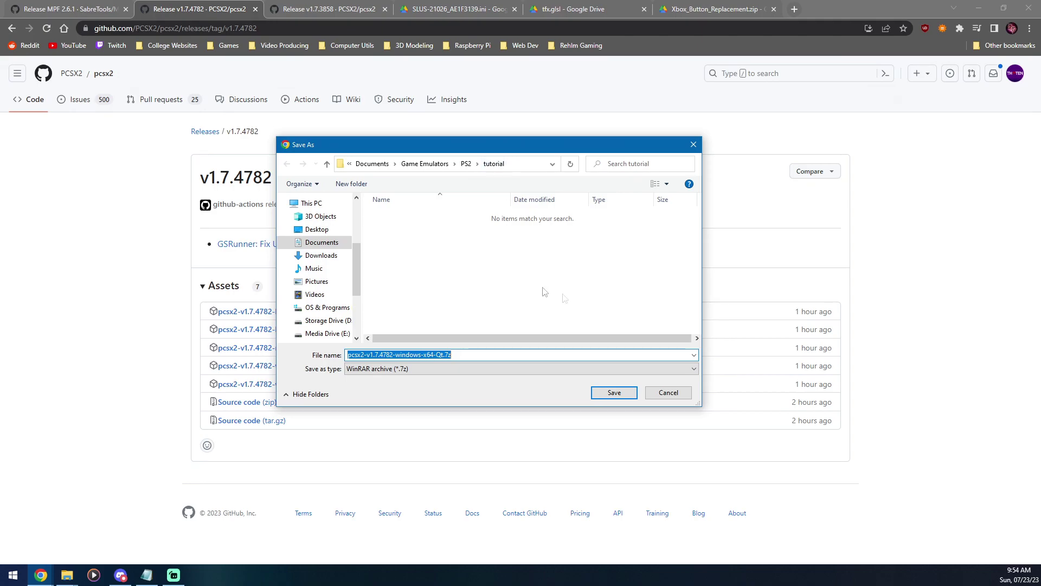
{"action": "left_click", "coordinate": [623, 395]}
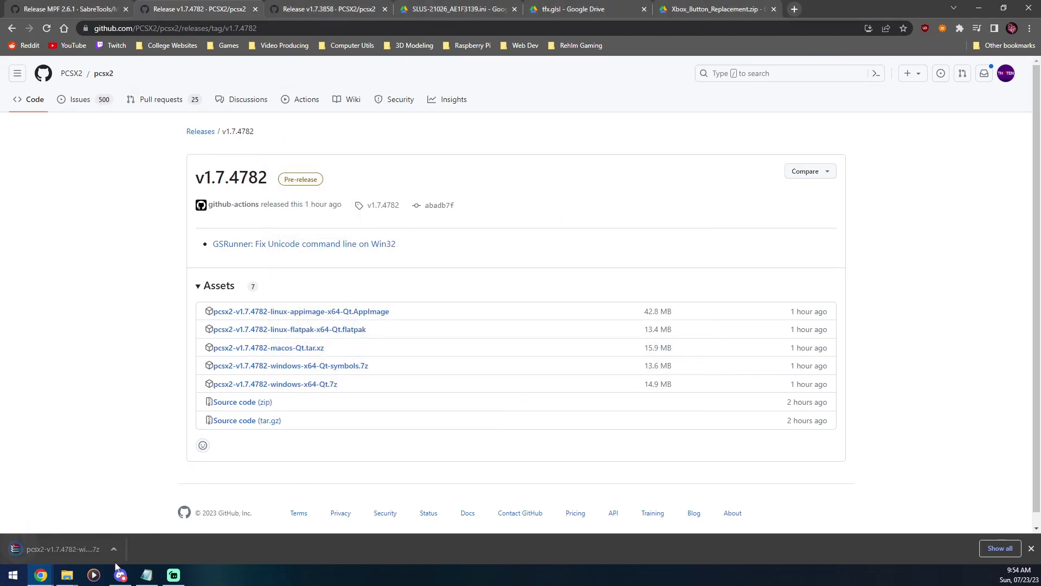
Step: Extract the downloaded PCSX2 archive with 7-Zip into a folder named after it, and delete the original .7z file
{"action": "mouse_move", "coordinate": [67, 575]}
{"action": "left_click", "coordinate": [142, 529]}
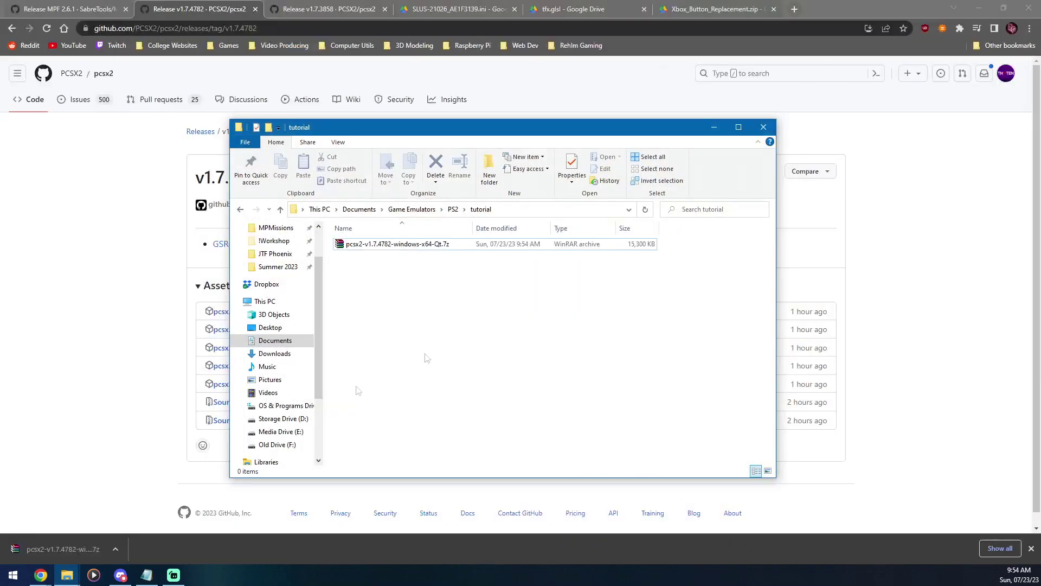
{"action": "left_click", "coordinate": [409, 247]}
{"action": "right_click", "coordinate": [409, 247]}
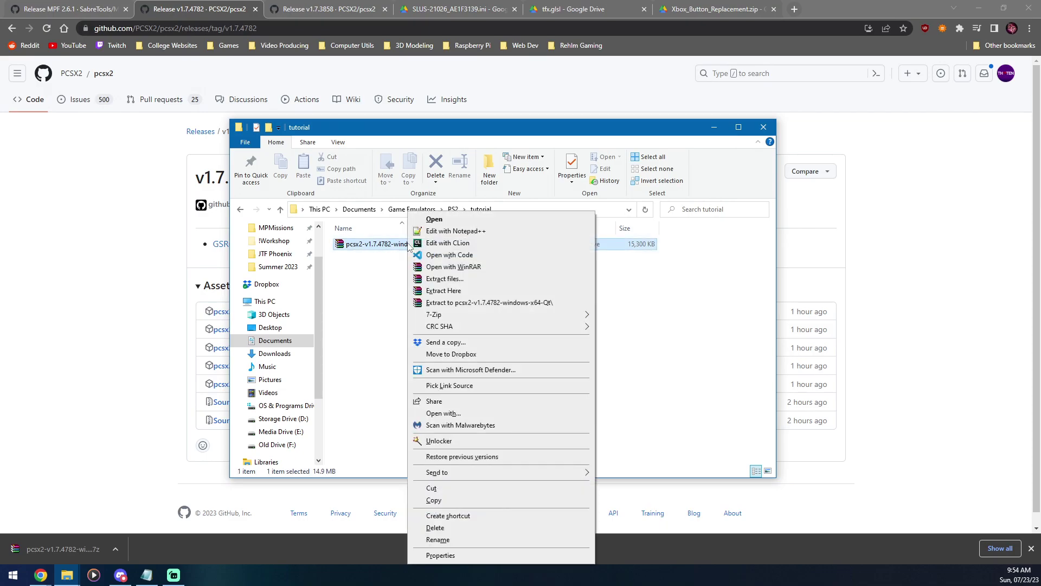
{"action": "mouse_move", "coordinate": [443, 318]}
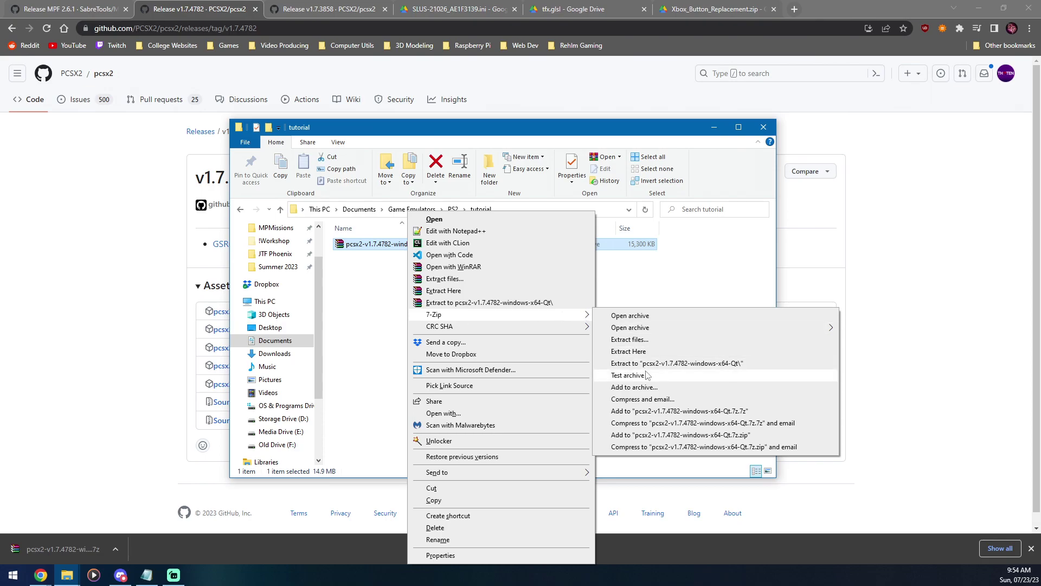
{"action": "left_click", "coordinate": [687, 368]}
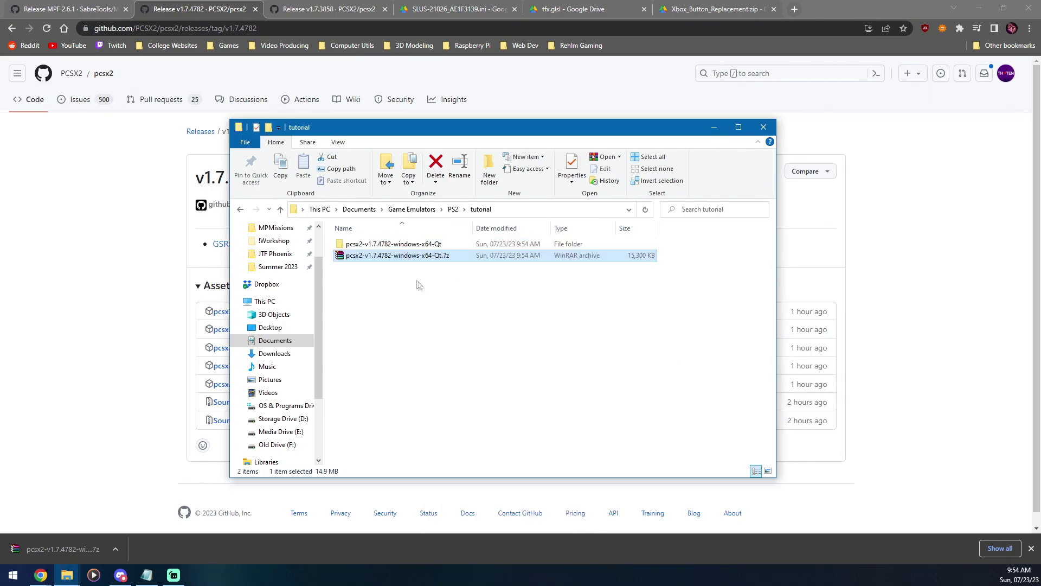
{"action": "key", "text": "Delete"}
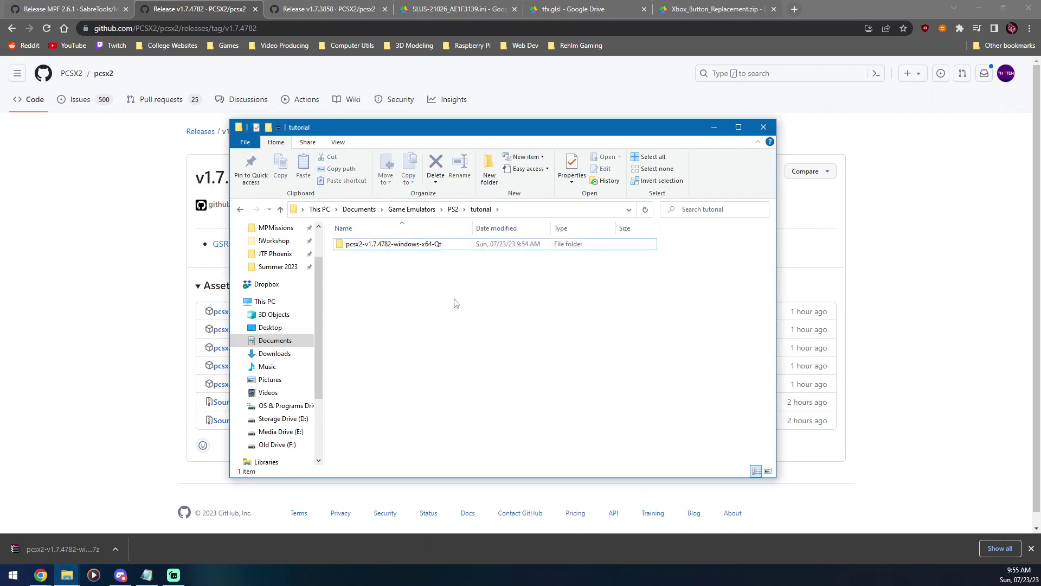
Step: Launch pcsx2-qt.exe from the extracted folder and reposition the PCSX2 Setup Wizard window
{"action": "double_click", "coordinate": [400, 245]}
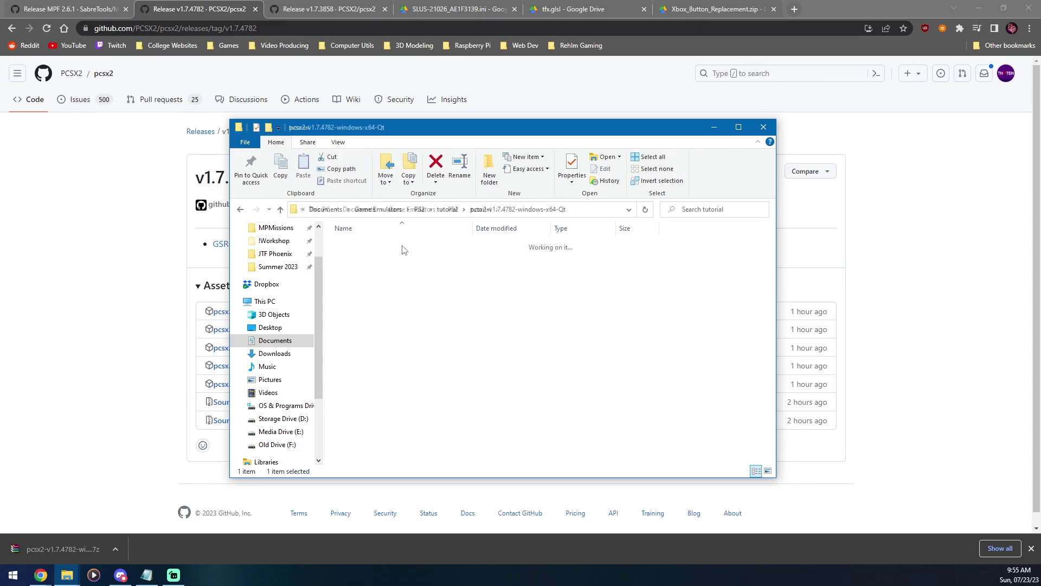
{"action": "double_click", "coordinate": [372, 289]}
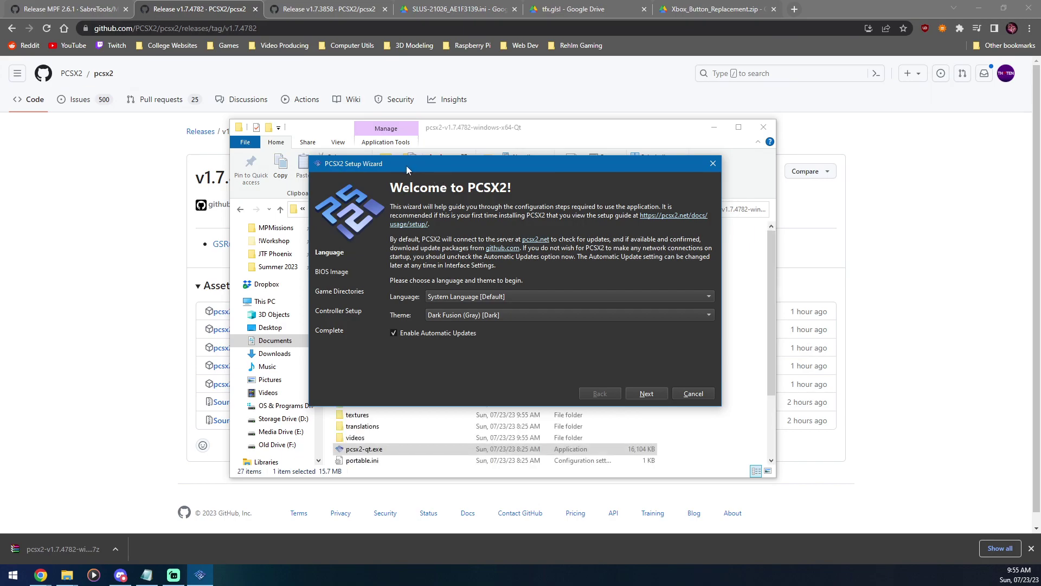
{"action": "left_click_drag", "start_coordinate": [406, 165], "coordinate": [395, 168]}
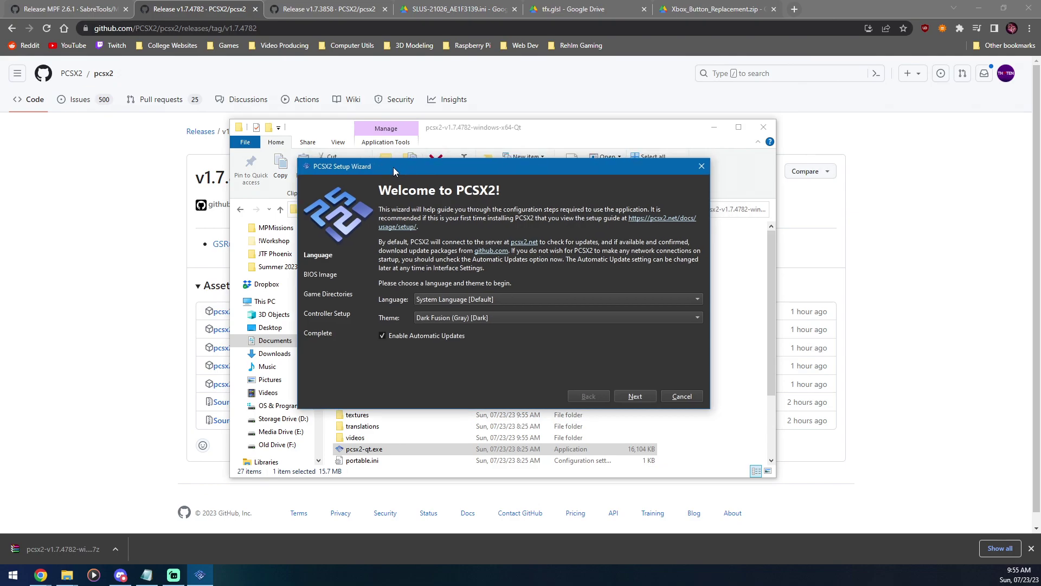
Step: Keep the default language and theme, set the BIOS directory to the PS2\bios folder, and select the USA BIOS scph39001.bin
{"action": "left_click", "coordinate": [633, 396]}
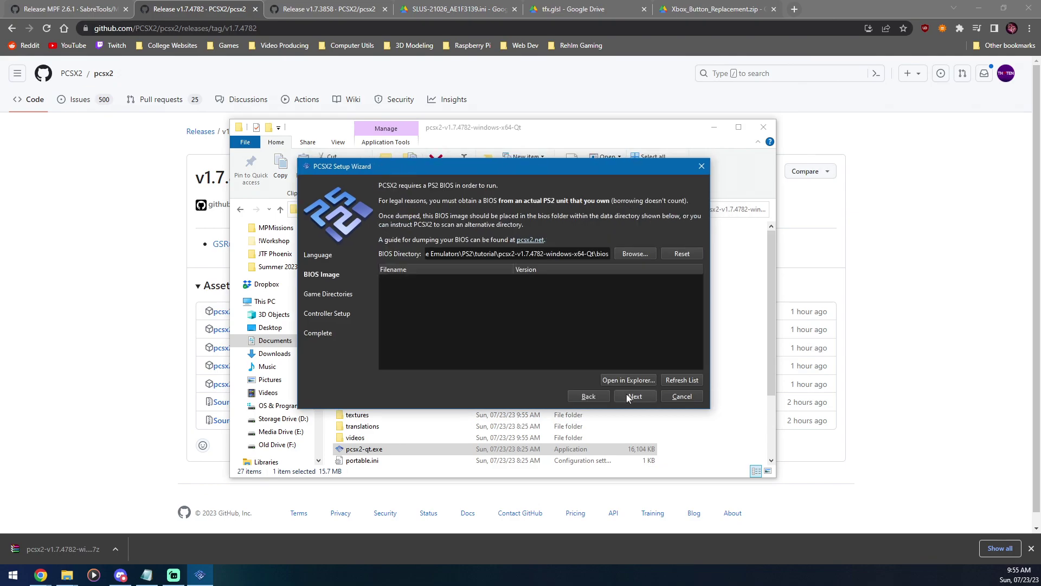
{"action": "left_click", "coordinate": [635, 253]}
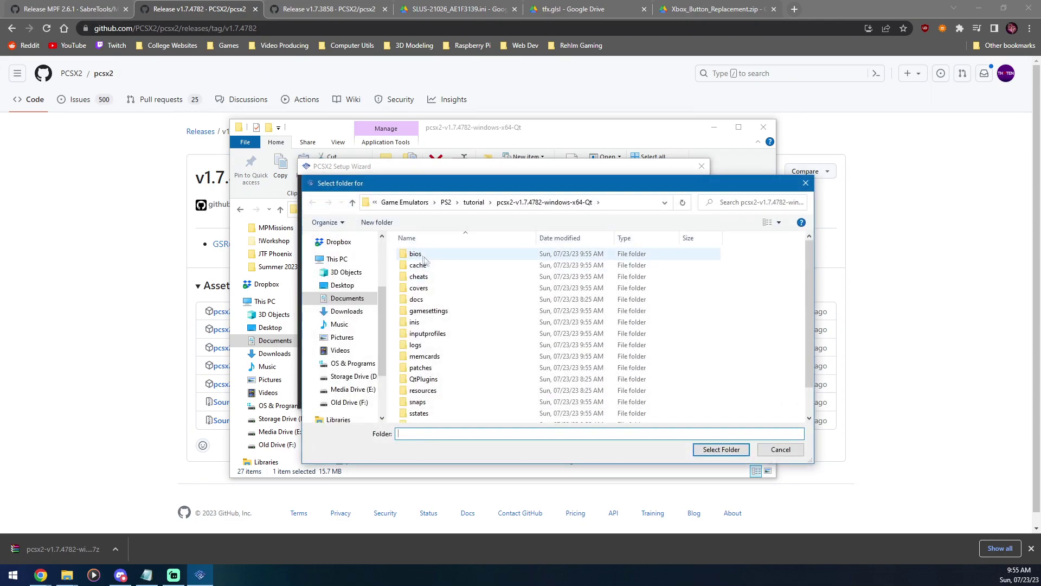
{"action": "left_click", "coordinate": [477, 202]}
{"action": "left_click", "coordinate": [525, 202]}
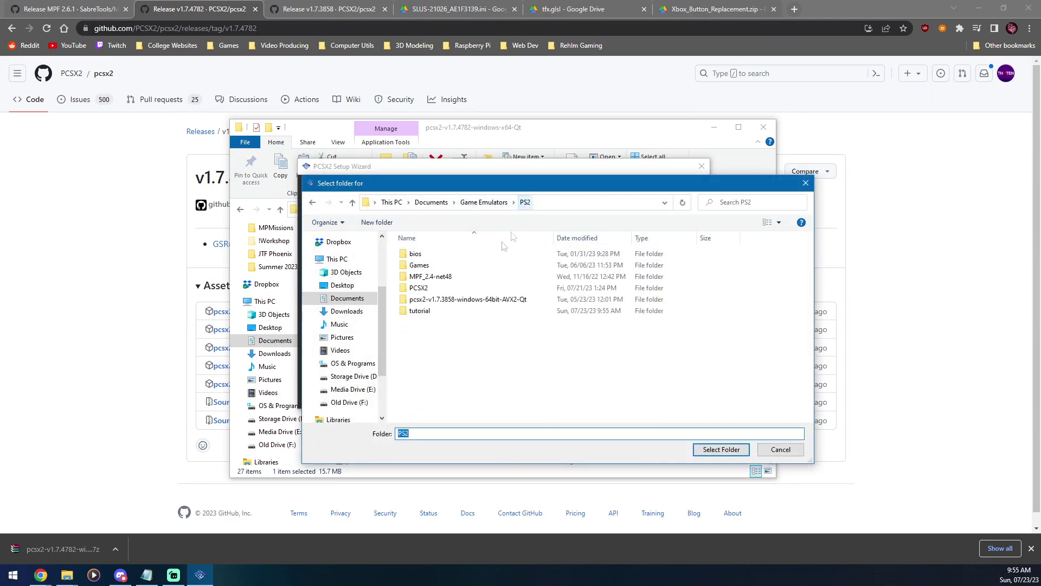
{"action": "double_click", "coordinate": [412, 258]}
{"action": "left_click", "coordinate": [705, 449]}
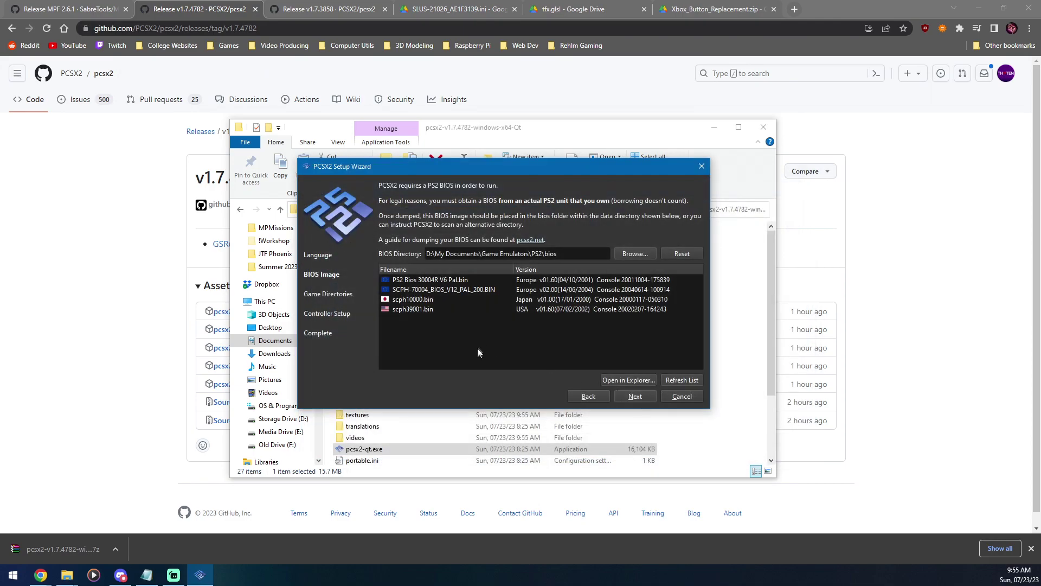
{"action": "left_click", "coordinate": [401, 309]}
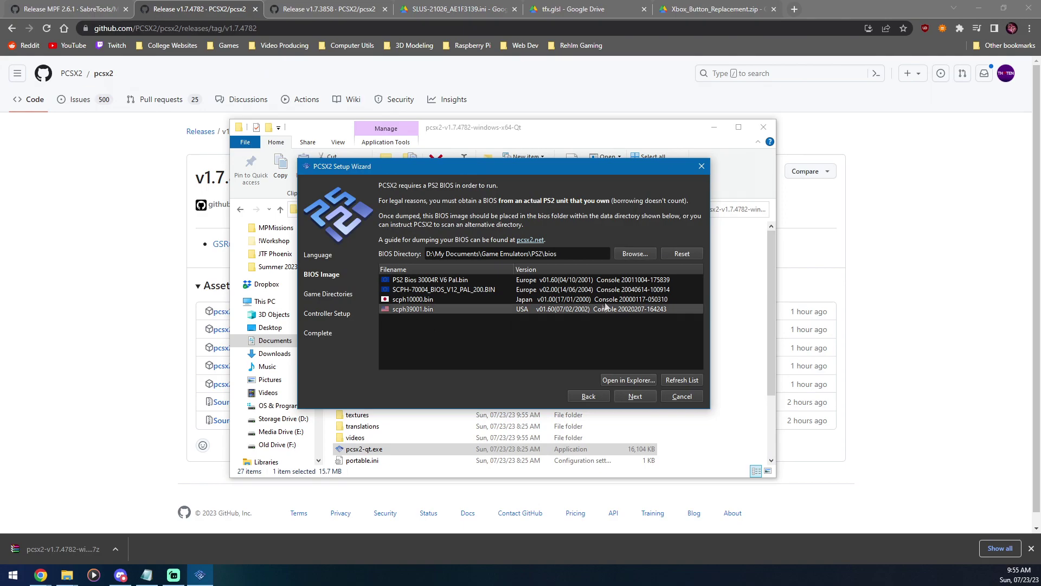
{"action": "left_click", "coordinate": [633, 396]}
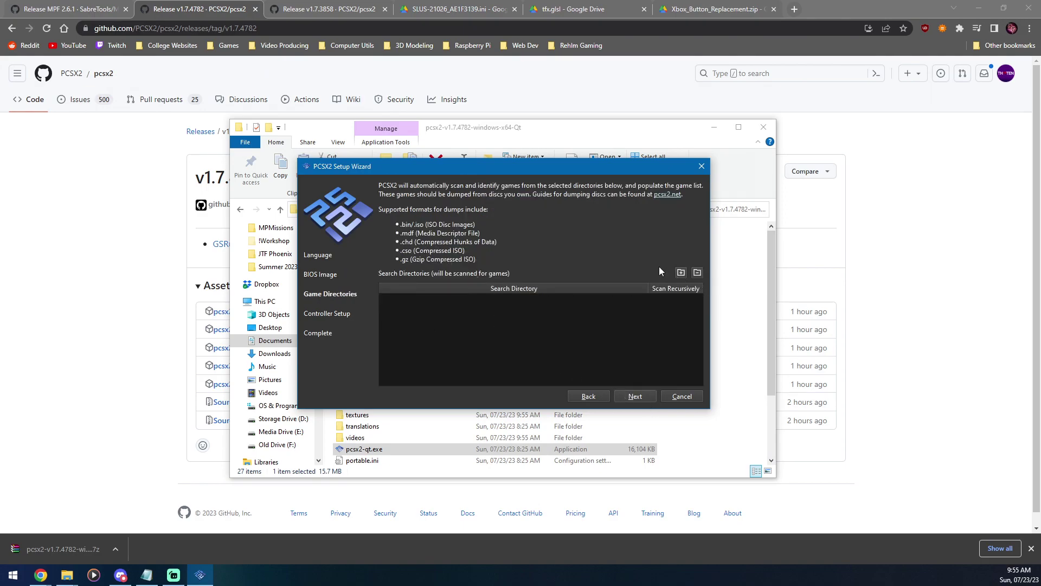
Step: Add the PS2\Games folder as a game search directory and have it scanned recursively
{"action": "left_click", "coordinate": [681, 272]}
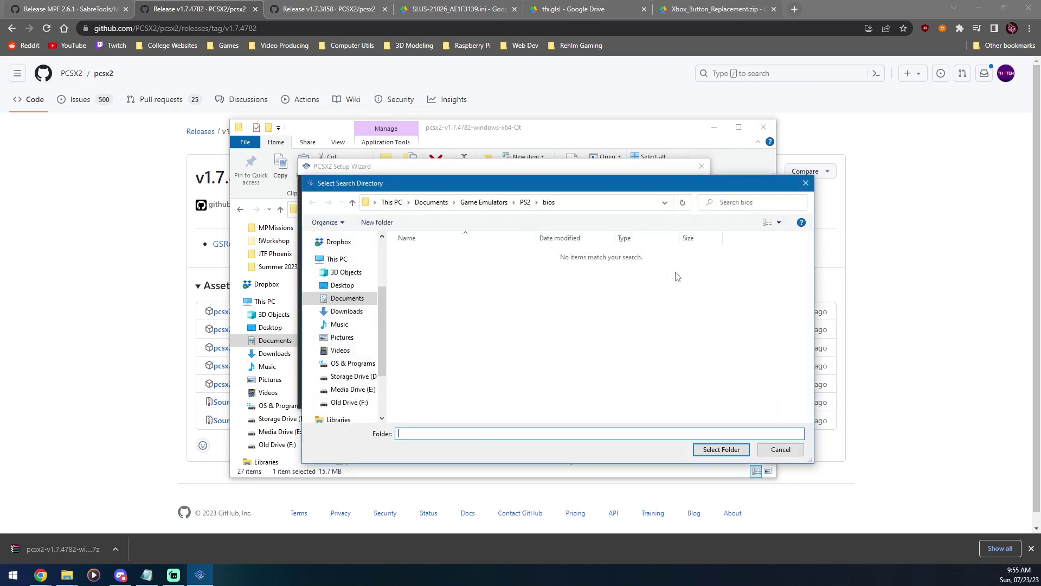
{"action": "left_click", "coordinate": [525, 202]}
{"action": "left_click", "coordinate": [426, 266]}
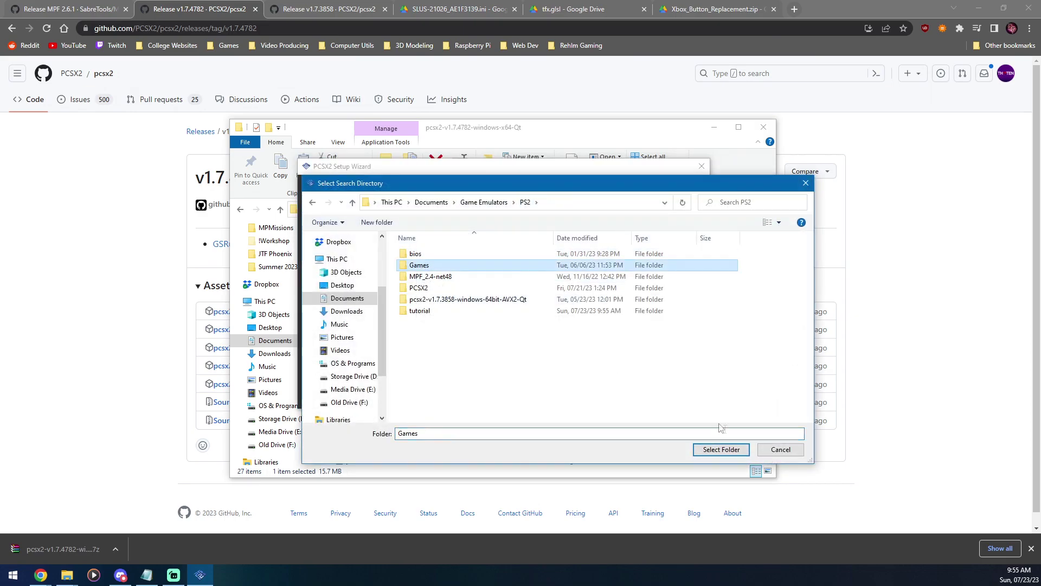
{"action": "left_click", "coordinate": [722, 449]}
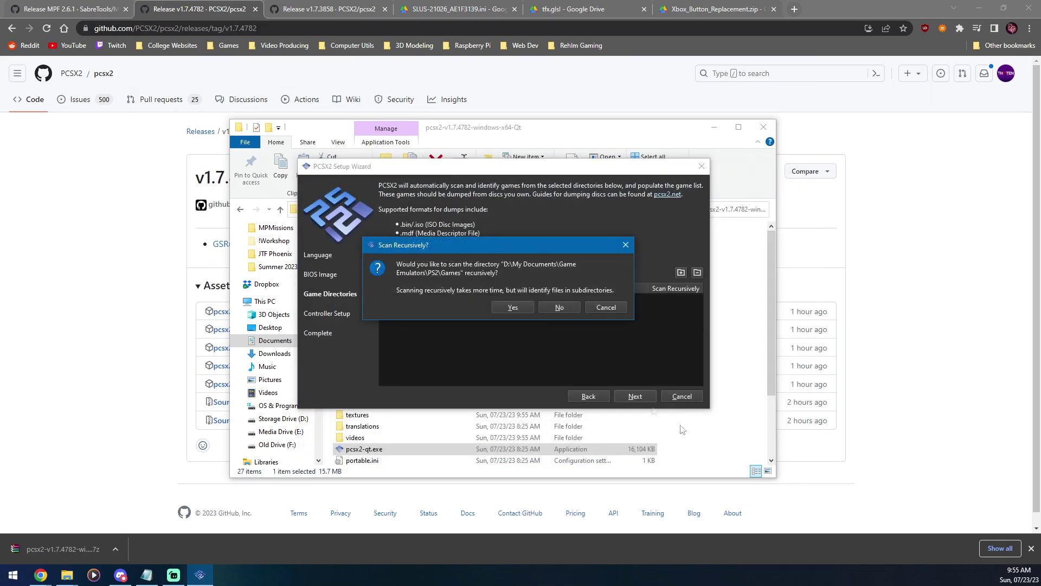
{"action": "left_click", "coordinate": [504, 305]}
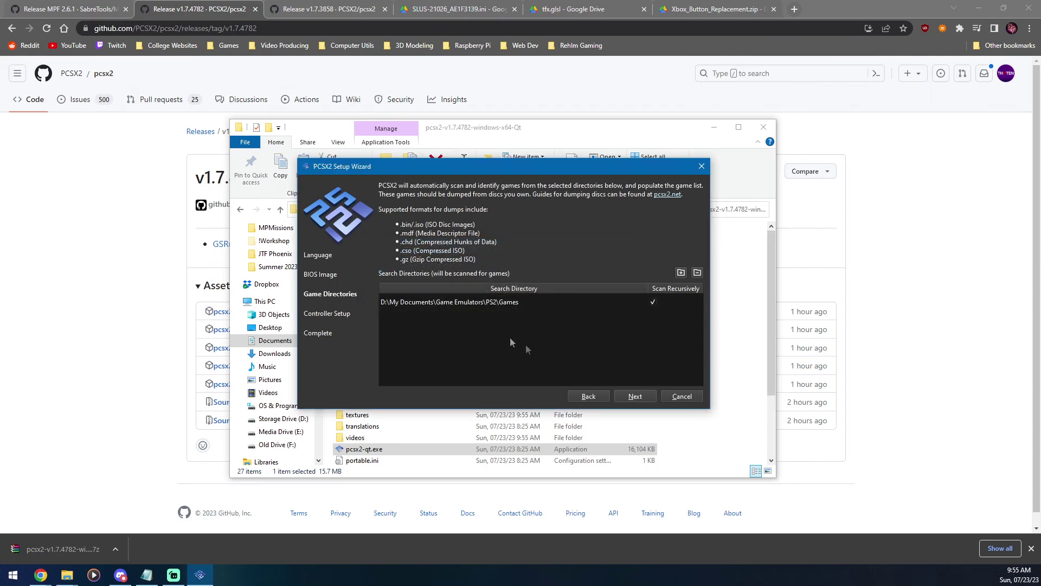
{"action": "left_click", "coordinate": [634, 397]}
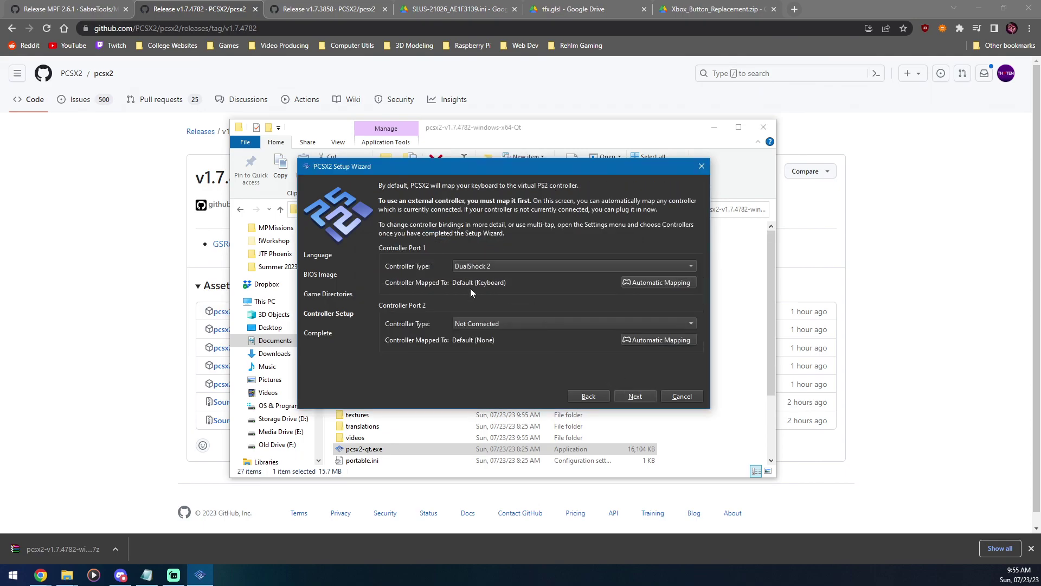
Step: Use Automatic Mapping for Controller Port 1 and finish the setup wizard
{"action": "left_click", "coordinate": [638, 283]}
{"action": "left_click", "coordinate": [681, 319]}
{"action": "left_click", "coordinate": [627, 400]}
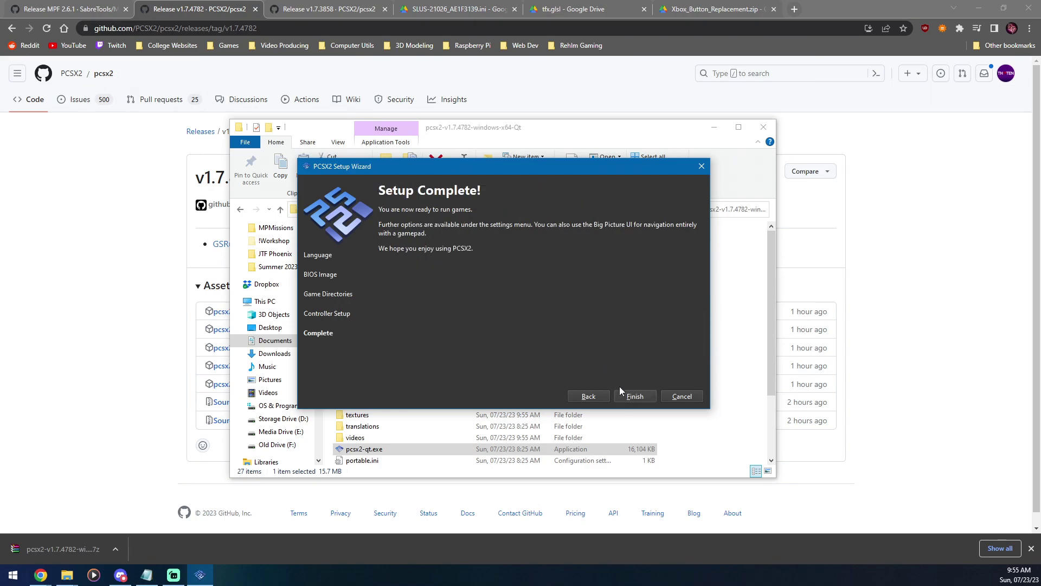
{"action": "left_click", "coordinate": [629, 396]}
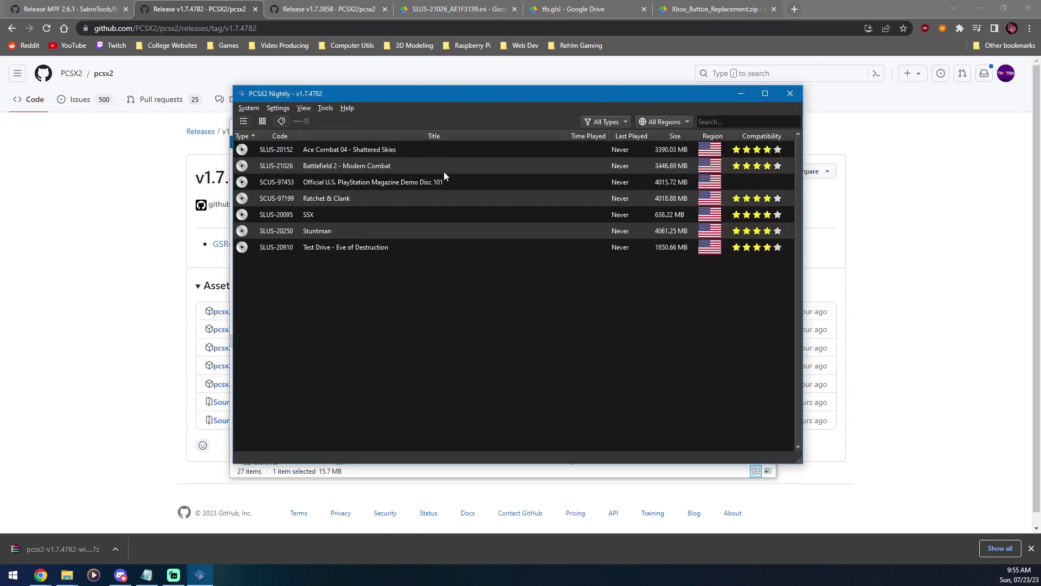
Step: In the Battlefield 2 - Modern Combat properties, enable Ethernet with device type Sockets and device Ethernet
{"action": "left_click_drag", "start_coordinate": [402, 93], "coordinate": [408, 95]}
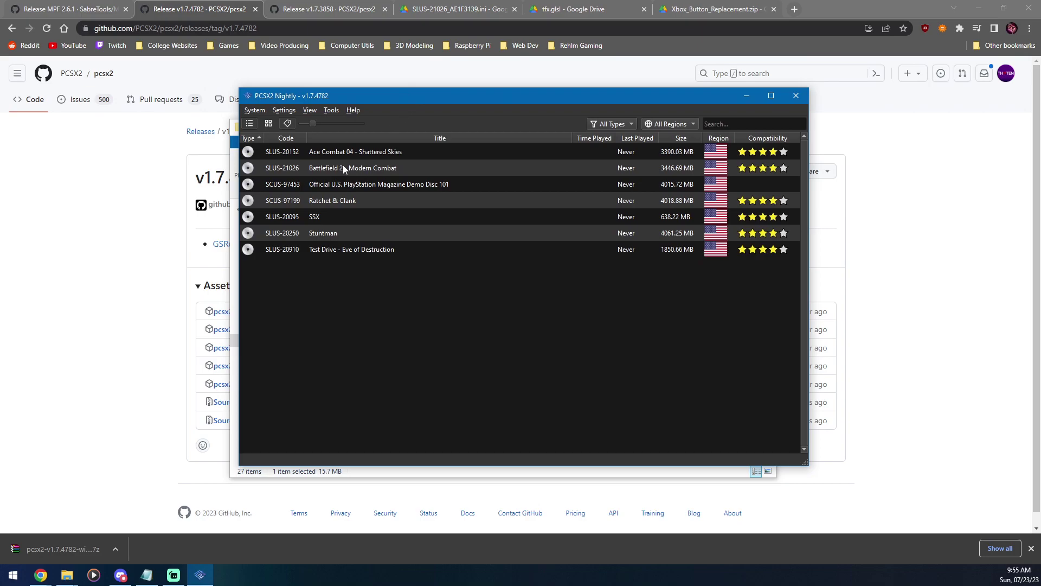
{"action": "left_click", "coordinate": [343, 166]}
{"action": "right_click", "coordinate": [379, 168]}
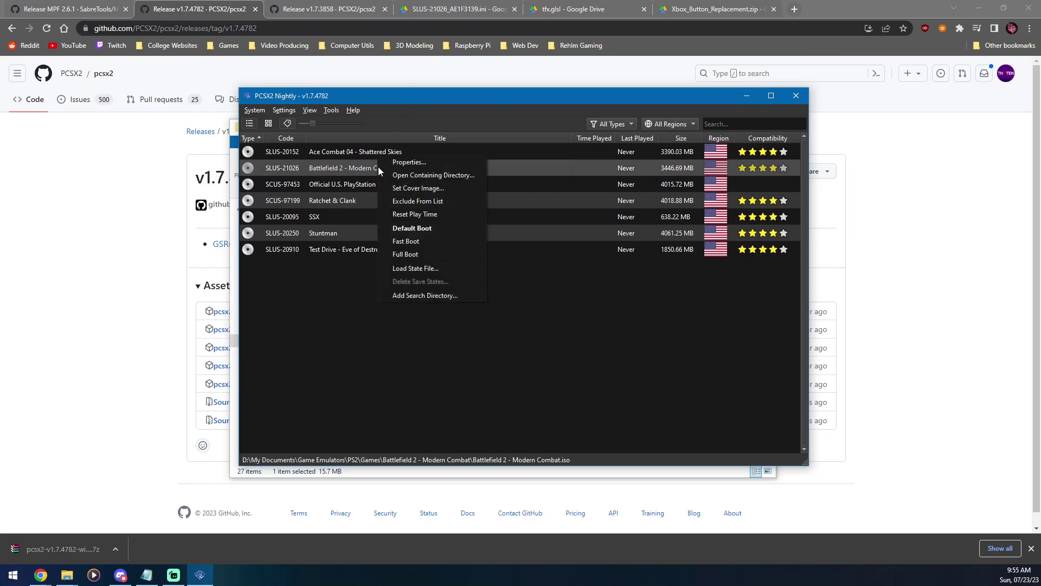
{"action": "left_click", "coordinate": [403, 161]}
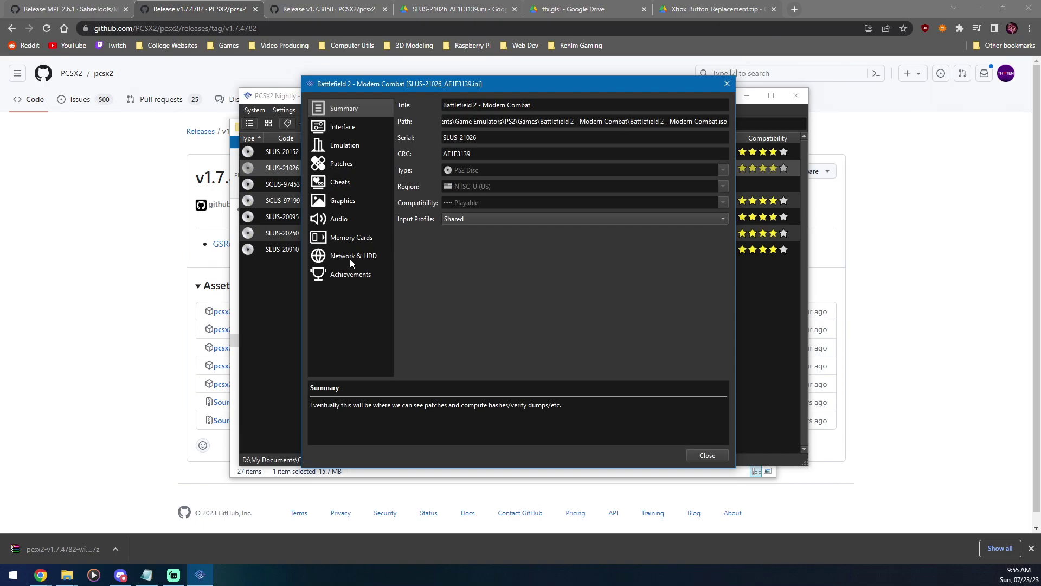
{"action": "left_click", "coordinate": [350, 258]}
{"action": "left_click", "coordinate": [408, 121]}
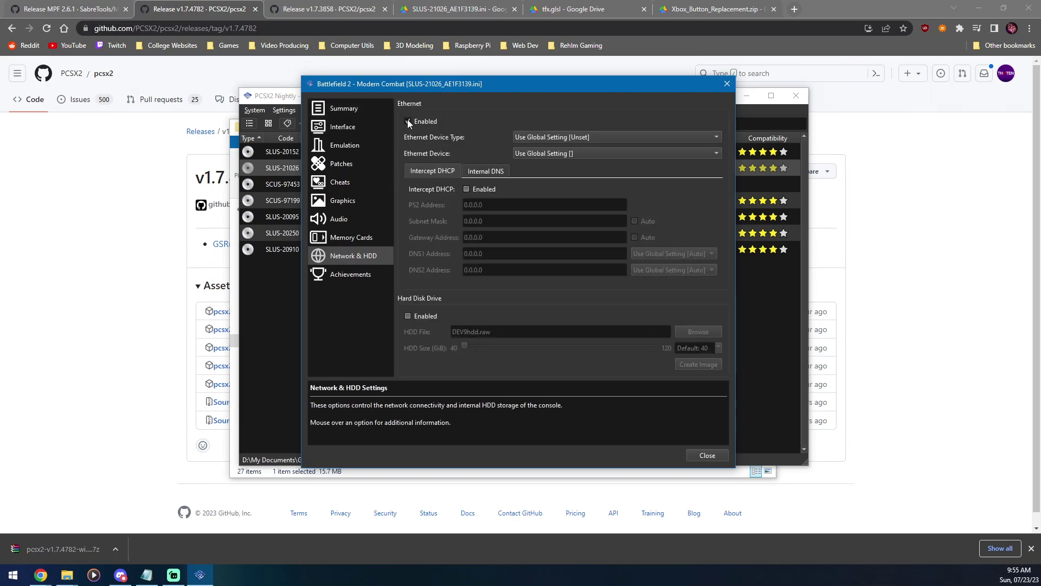
{"action": "left_click", "coordinate": [545, 138]}
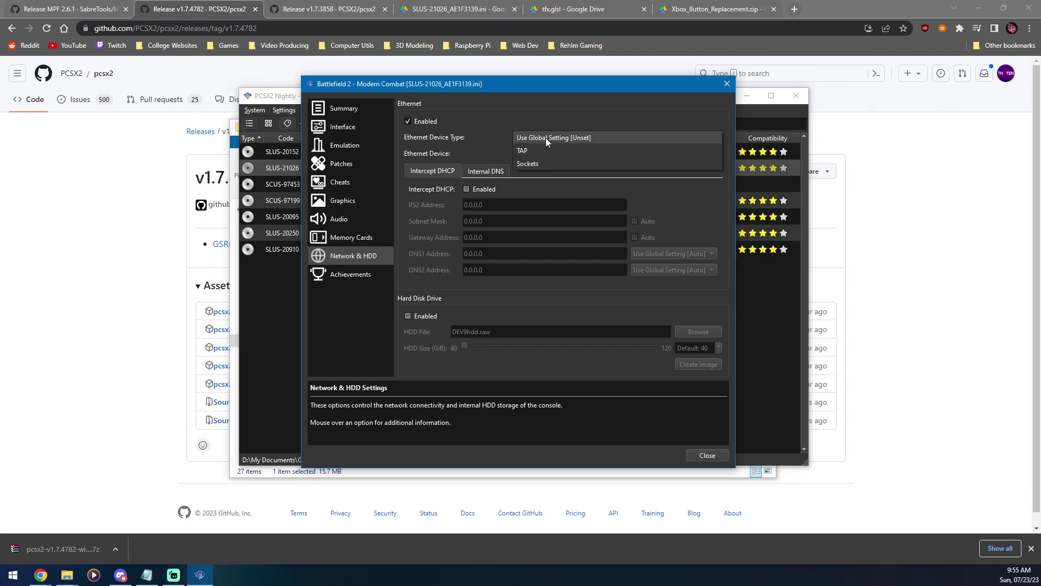
{"action": "left_click", "coordinate": [540, 161]}
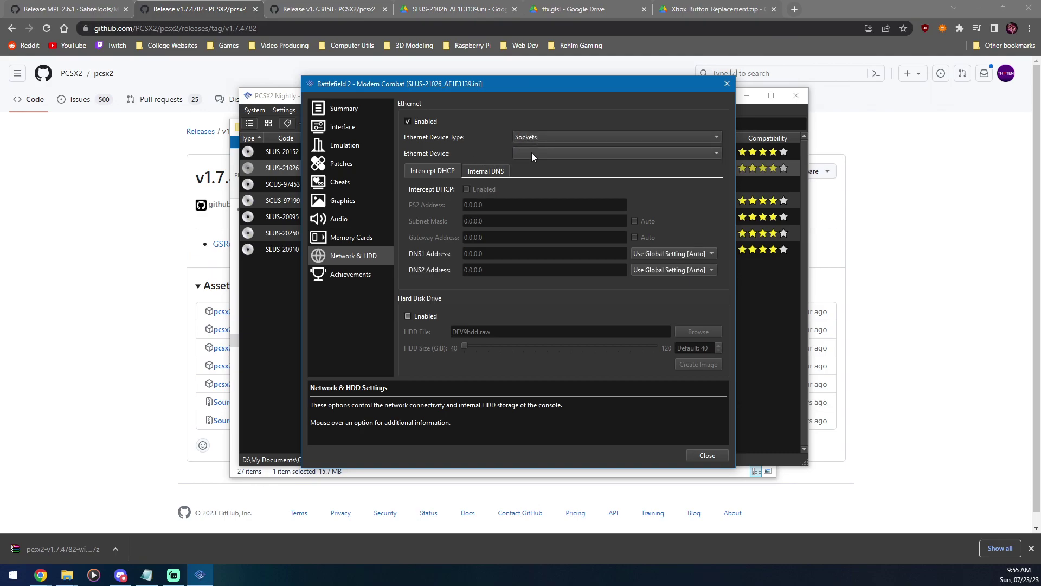
{"action": "left_click", "coordinate": [532, 155]}
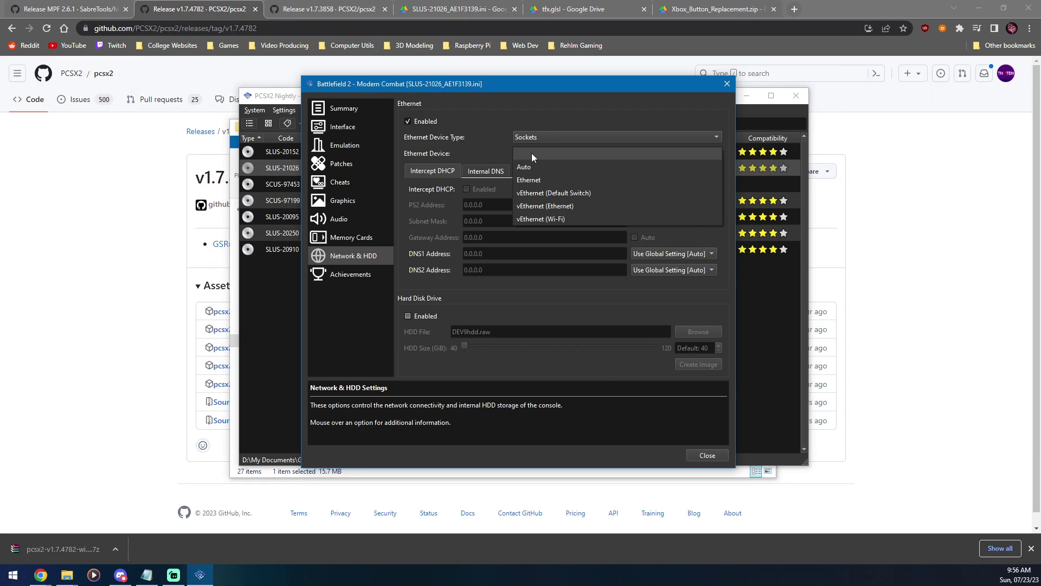
{"action": "left_click", "coordinate": [551, 179]}
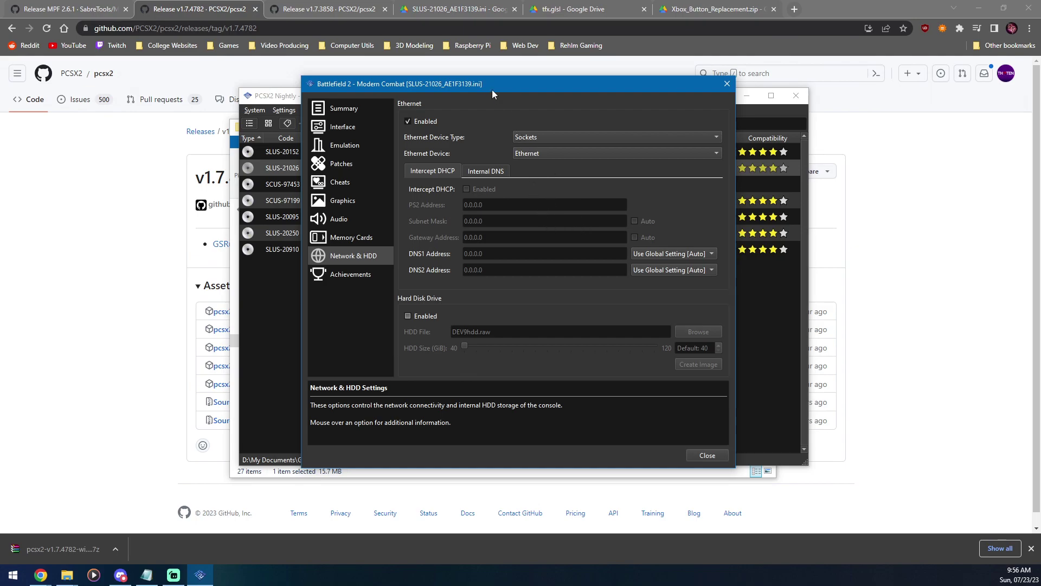
{"action": "left_click_drag", "start_coordinate": [492, 89], "coordinate": [501, 90]}
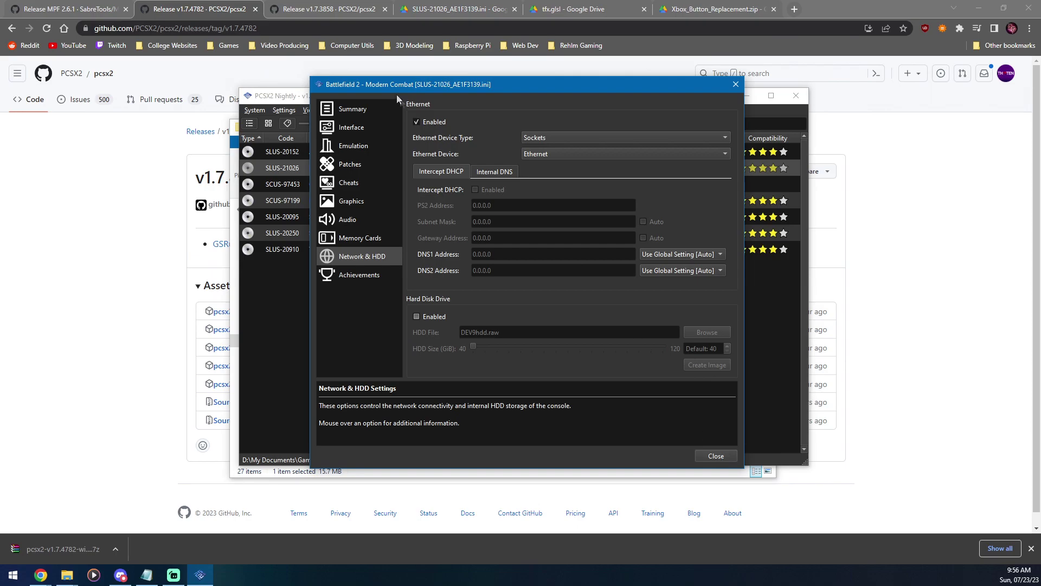
Step: Examine the Aspect Ratio and Enable Widescreen Patches options in the game's graphics settings, and close its properties
{"action": "left_click", "coordinate": [358, 205]}
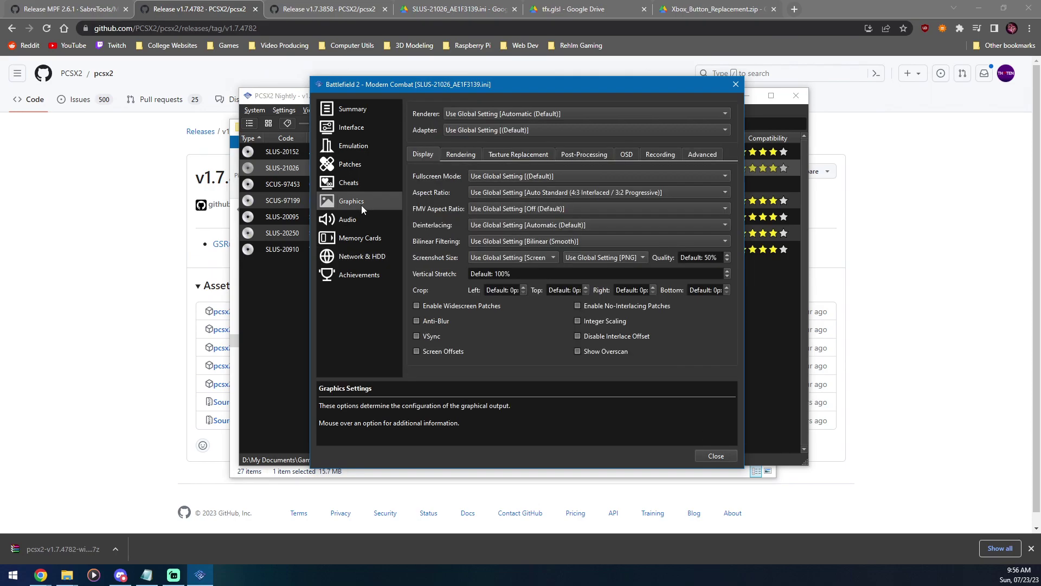
{"action": "left_click_drag", "start_coordinate": [447, 89], "coordinate": [433, 93]}
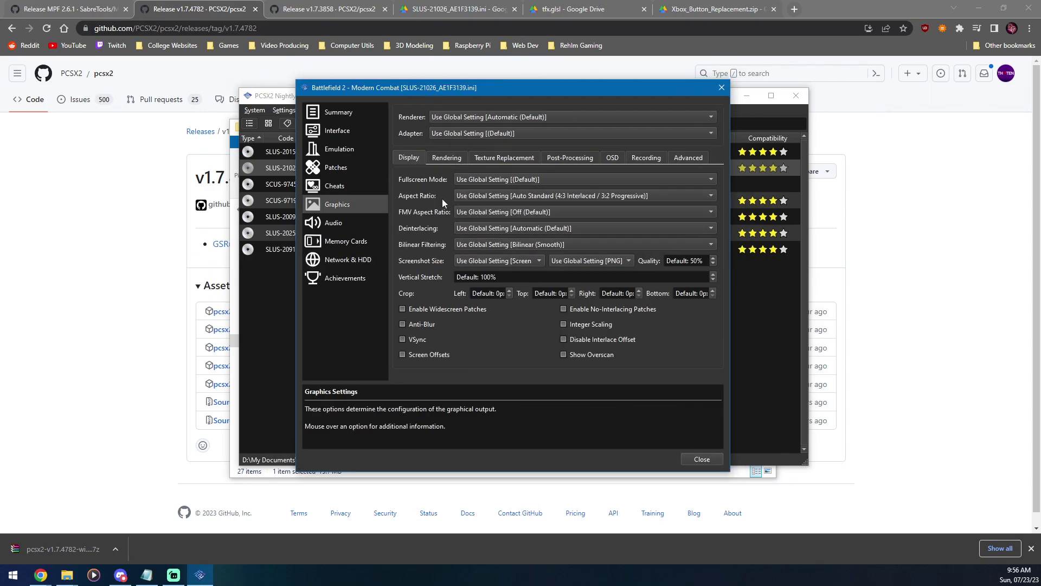
{"action": "mouse_move", "coordinate": [612, 200]}
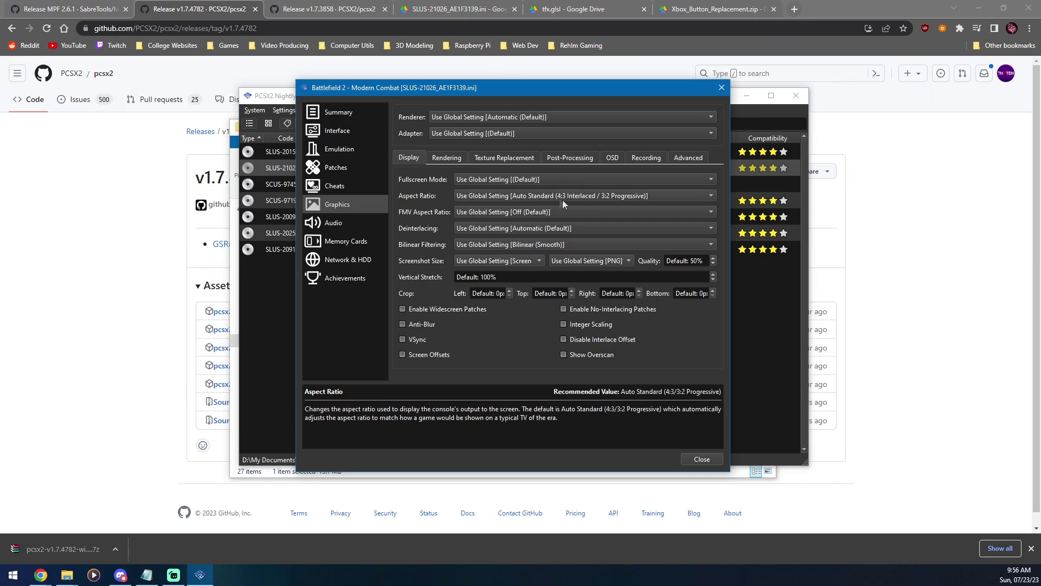
{"action": "mouse_move", "coordinate": [445, 311]}
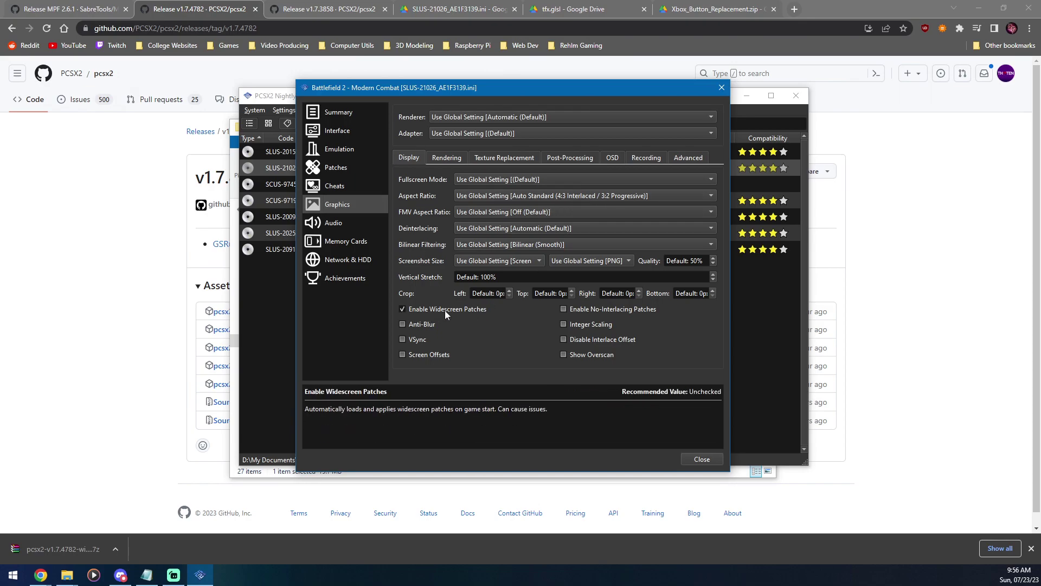
{"action": "left_click_drag", "start_coordinate": [467, 89], "coordinate": [479, 90]}
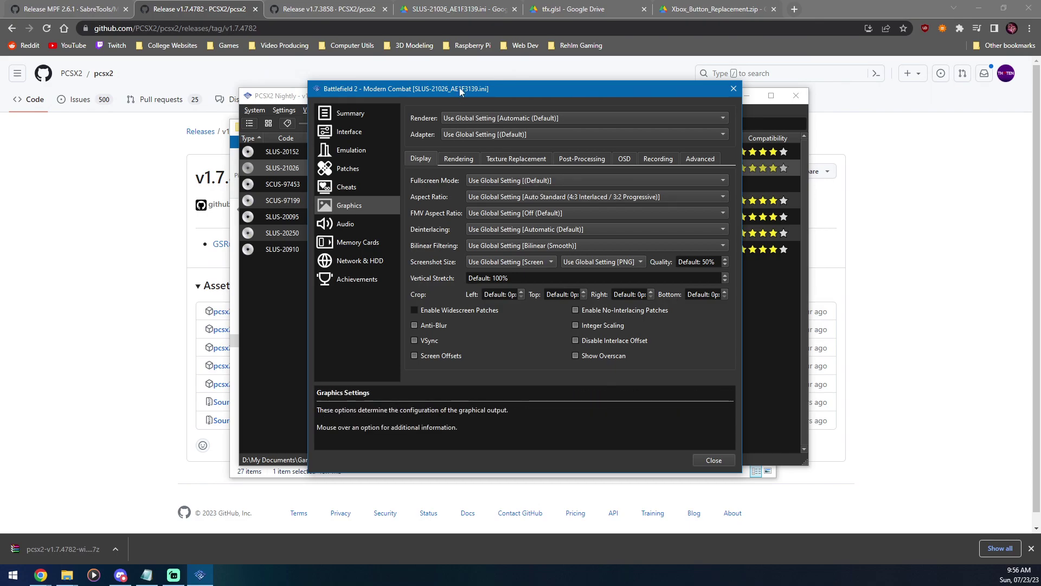
{"action": "left_click", "coordinate": [709, 461]}
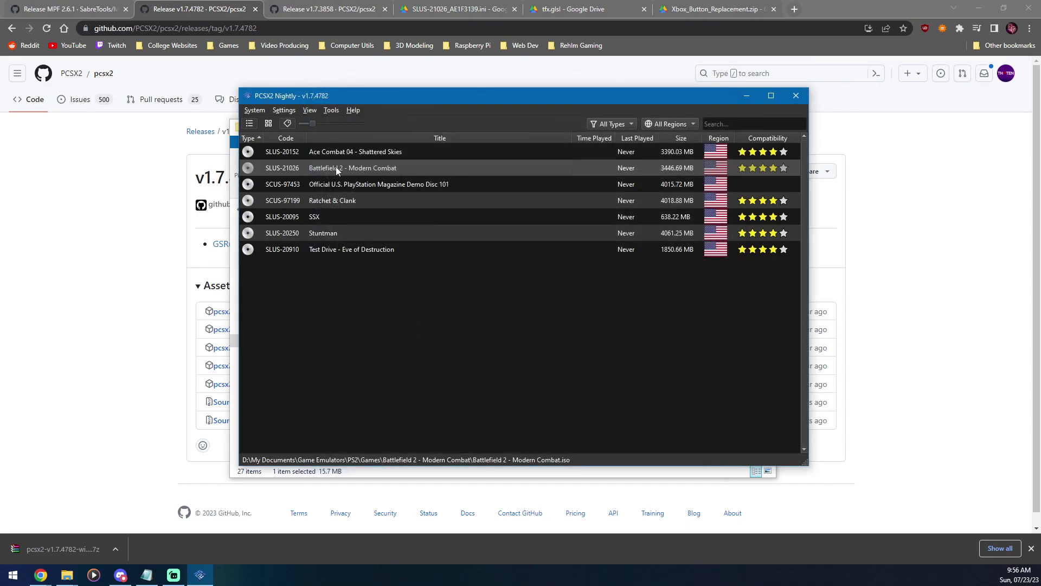
Step: Boot Battlefield 2 - Modern Combat and choose Play Online from its main menu
{"action": "double_click", "coordinate": [352, 168]}
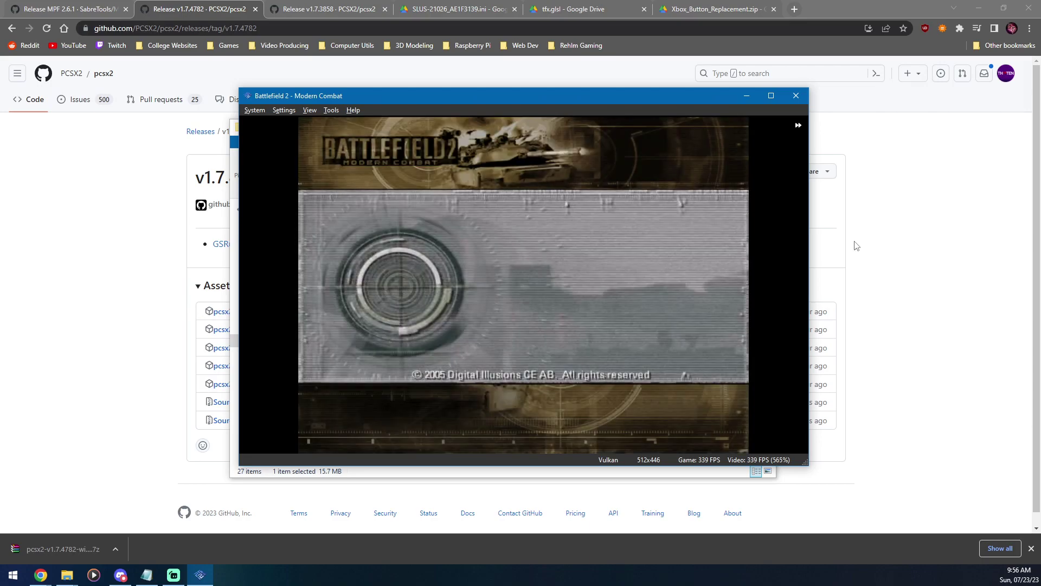
{"action": "key", "text": "Return"}
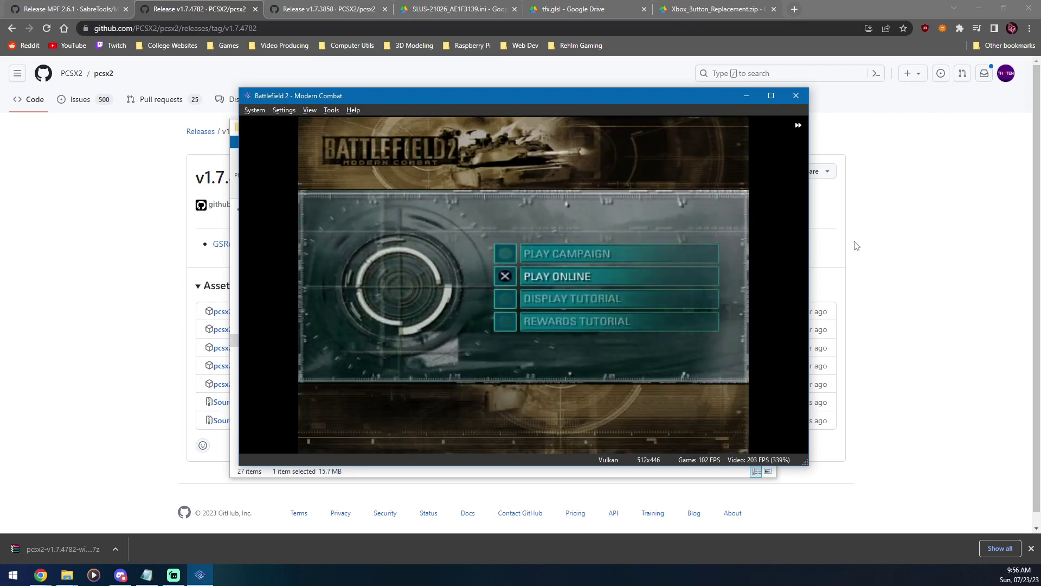
{"action": "key", "text": "Return"}
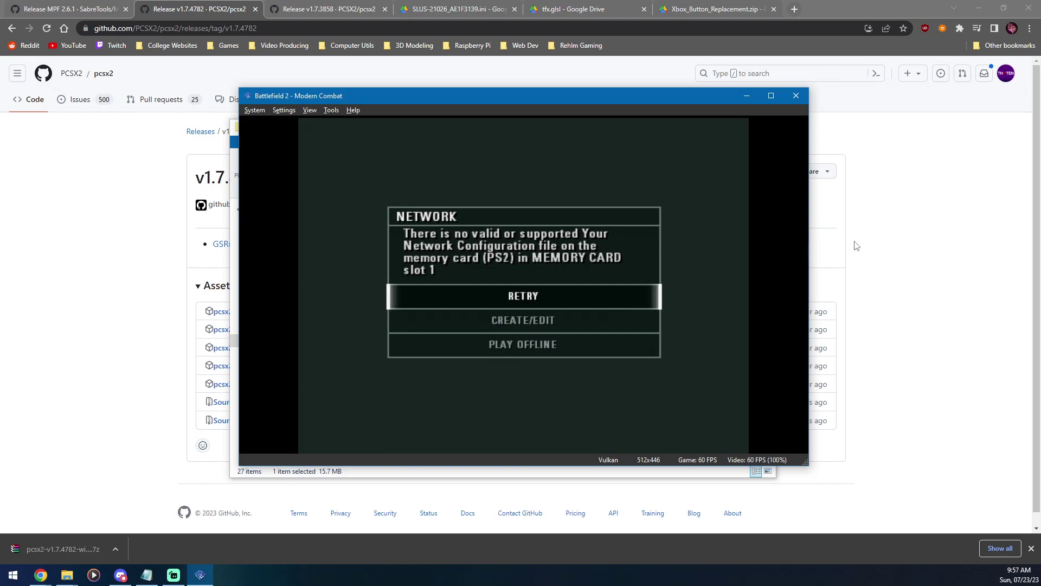
Step: Choose to create or edit the network configuration file and confirm quitting the game to do so
{"action": "key", "text": "Down"}
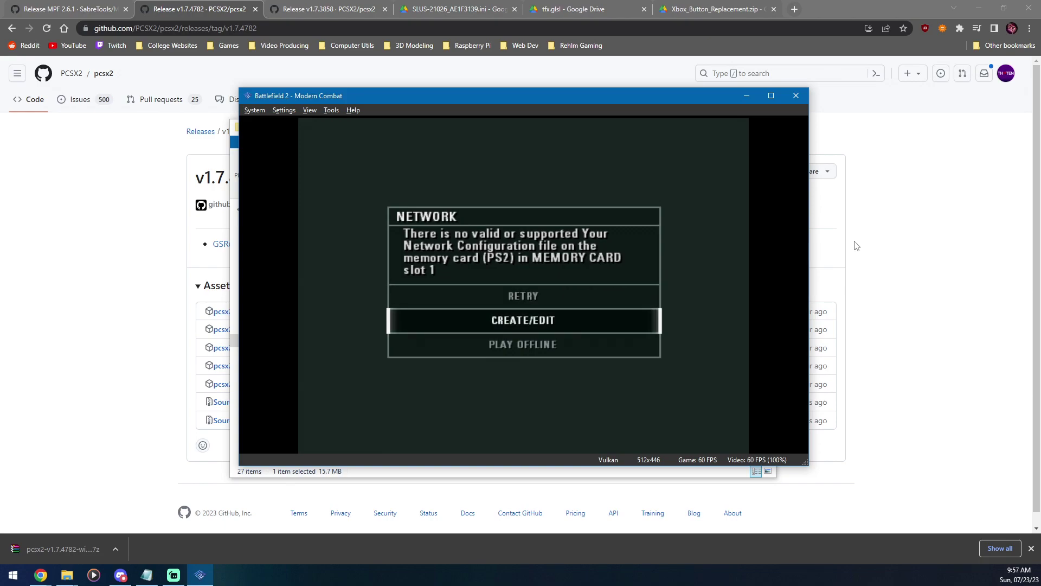
{"action": "key", "text": "Return"}
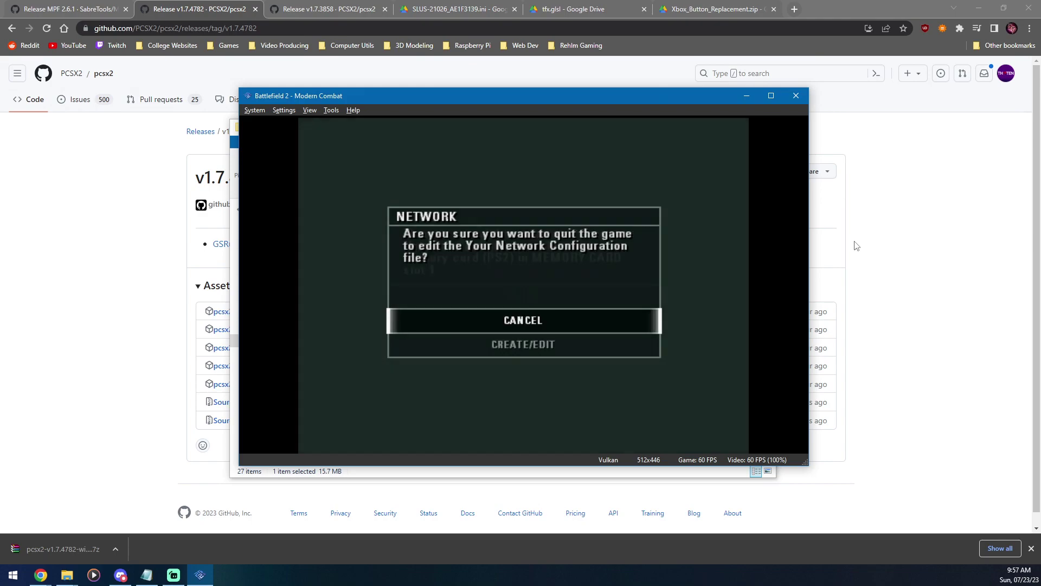
{"action": "key", "text": "Down"}
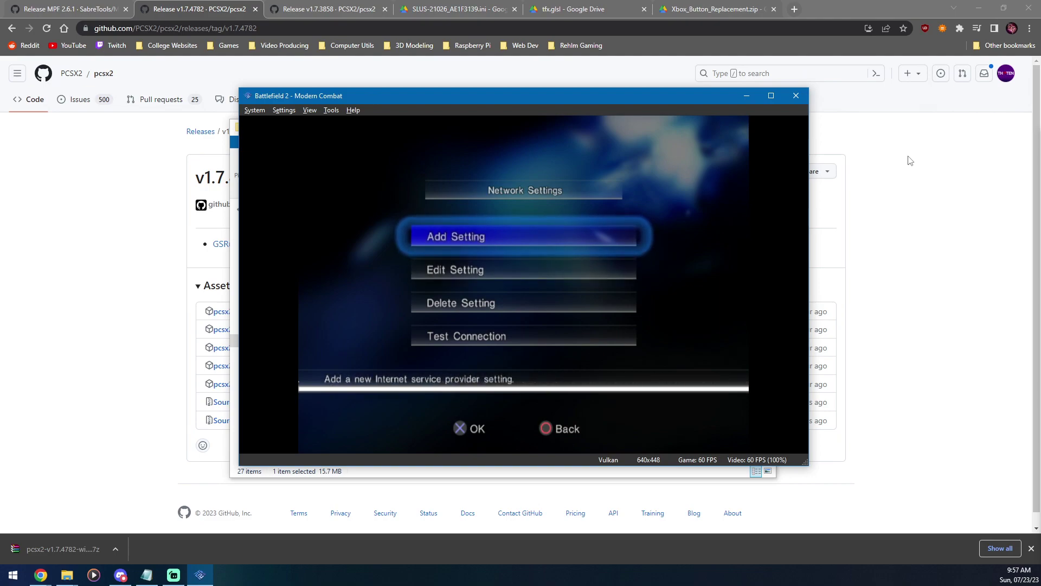
Step: Add a new network setting saved to MEMORY CARD Slot 1, and format the memory card
{"action": "key", "text": "k"}
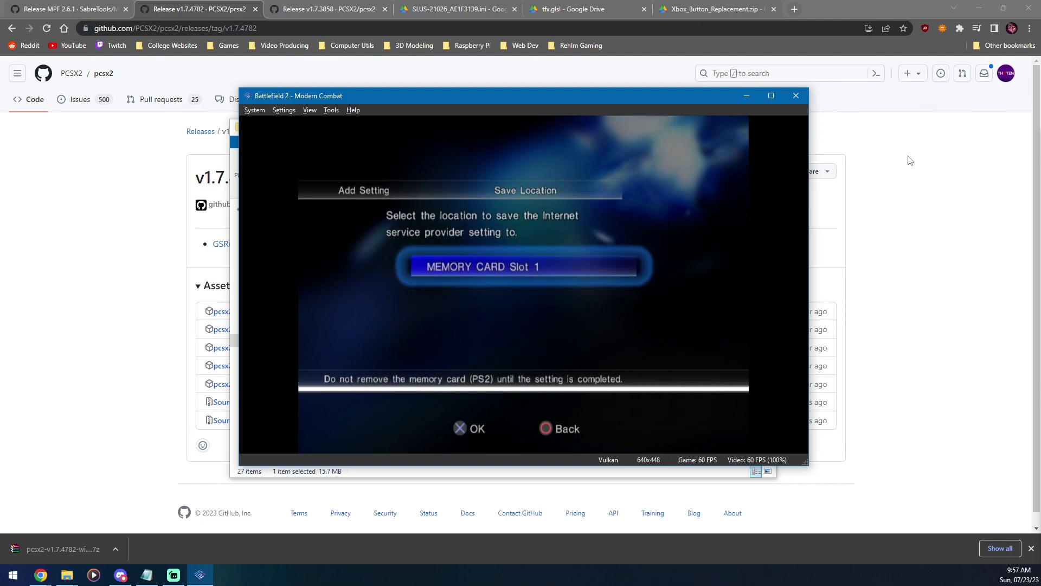
{"action": "key", "text": "k"}
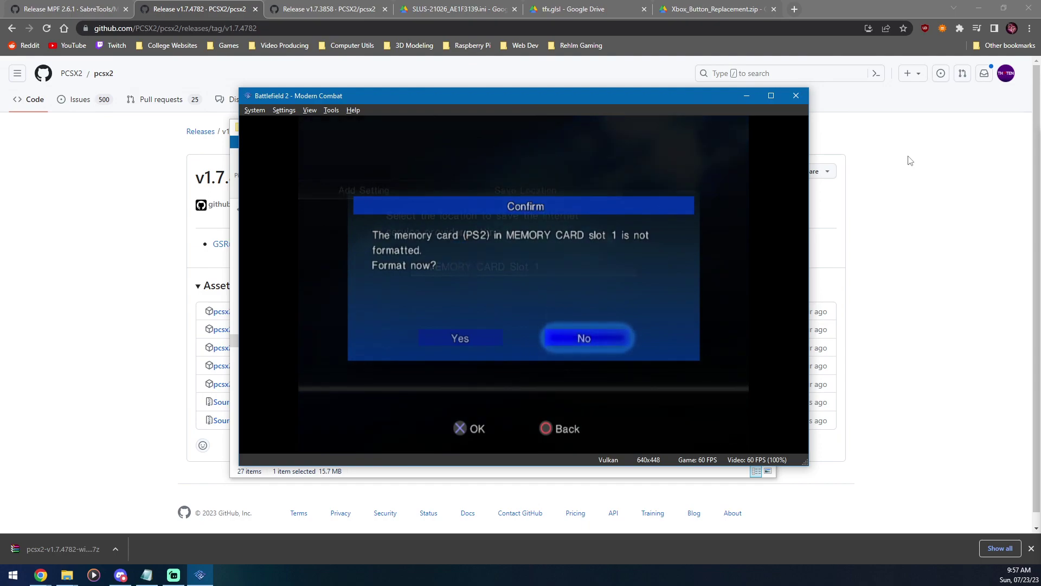
{"action": "key", "text": "Left"}
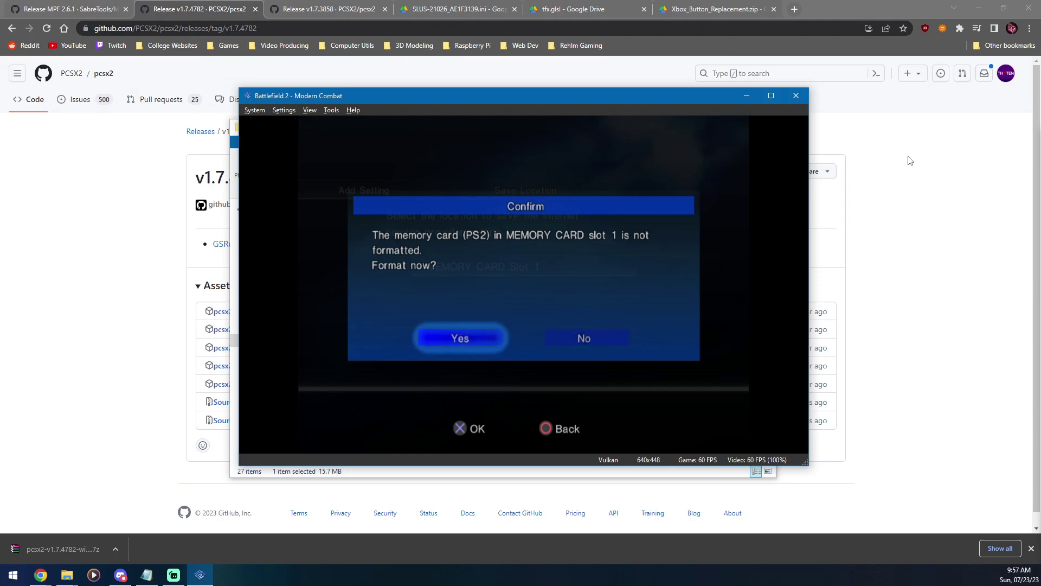
{"action": "key", "text": "k"}
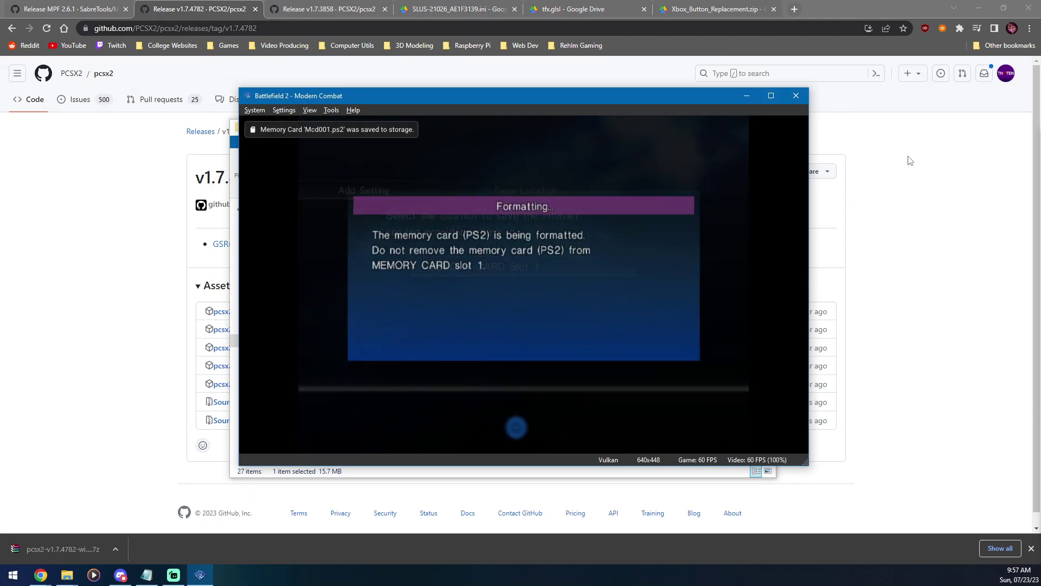
{"action": "key", "text": "k"}
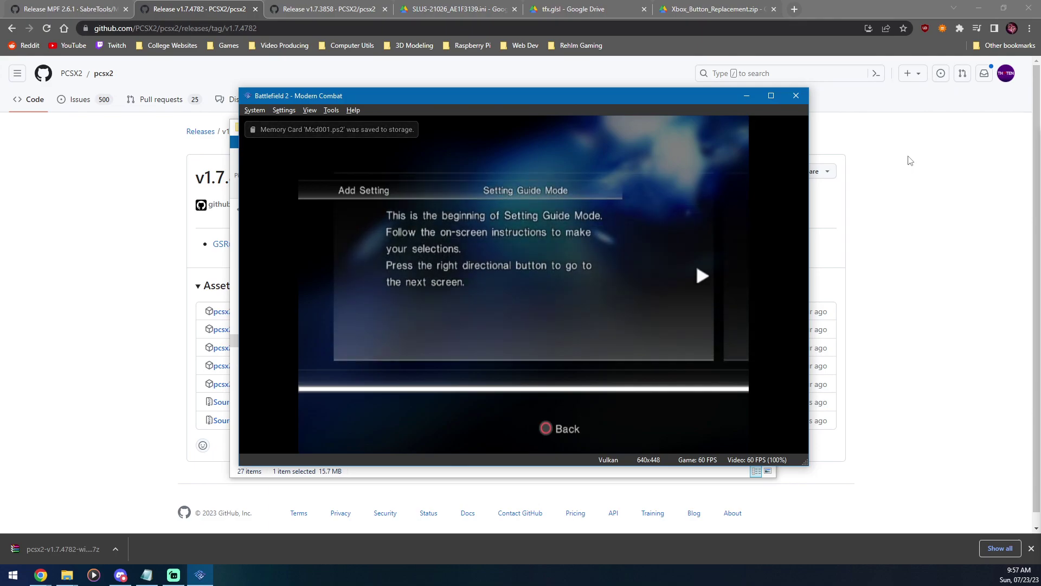
Step: Select SCE/Ethernet (Network Adaptor) as hardware, PPPoE as Not Required, and automatic IP address setup
{"action": "key", "text": "Right"}
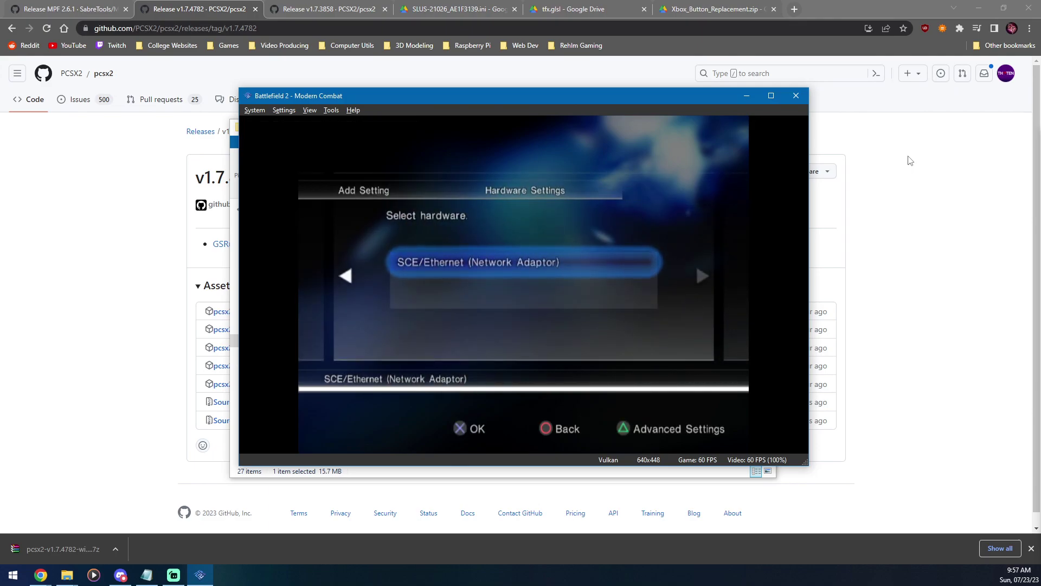
{"action": "key", "text": "k"}
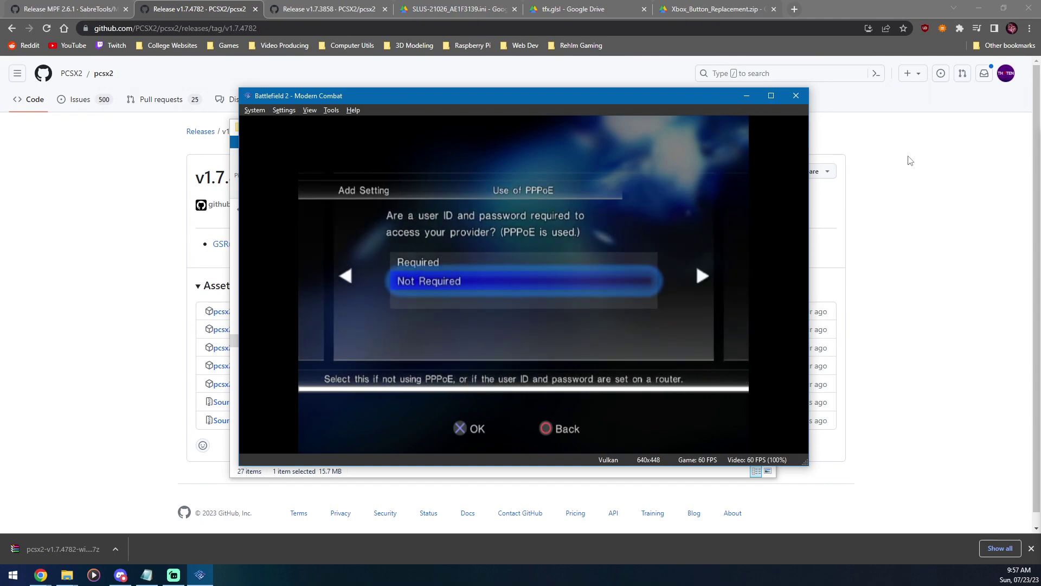
{"action": "key", "text": "k"}
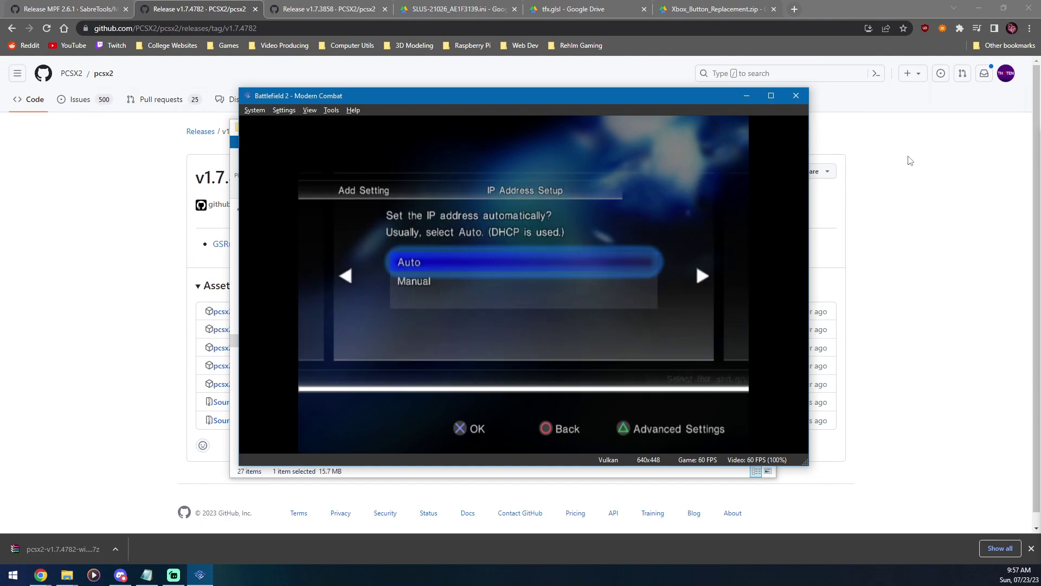
{"action": "key", "text": "k"}
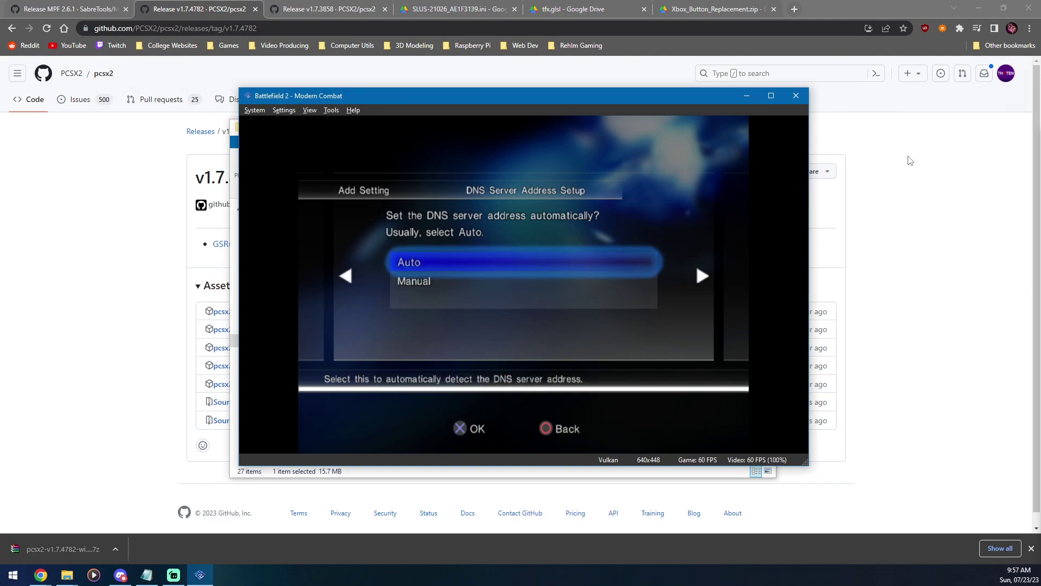
Step: Choose manual DNS server address setup and set the primary DNS to 45.7.228.197
{"action": "key", "text": "Down"}
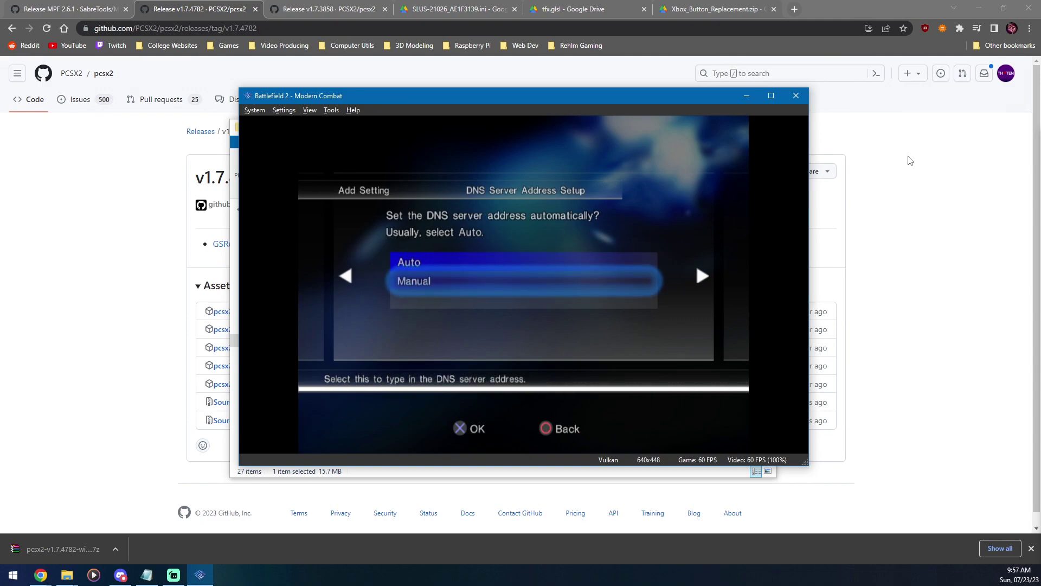
{"action": "key", "text": "k"}
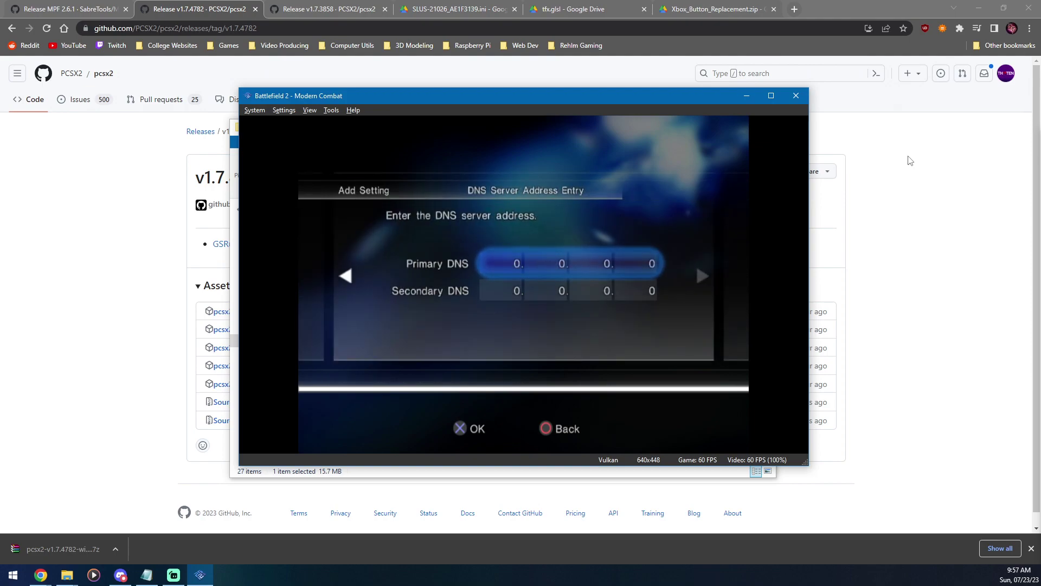
{"action": "key", "text": "k"}
{"action": "key", "text": "Up"}
{"action": "key", "text": "Up"}
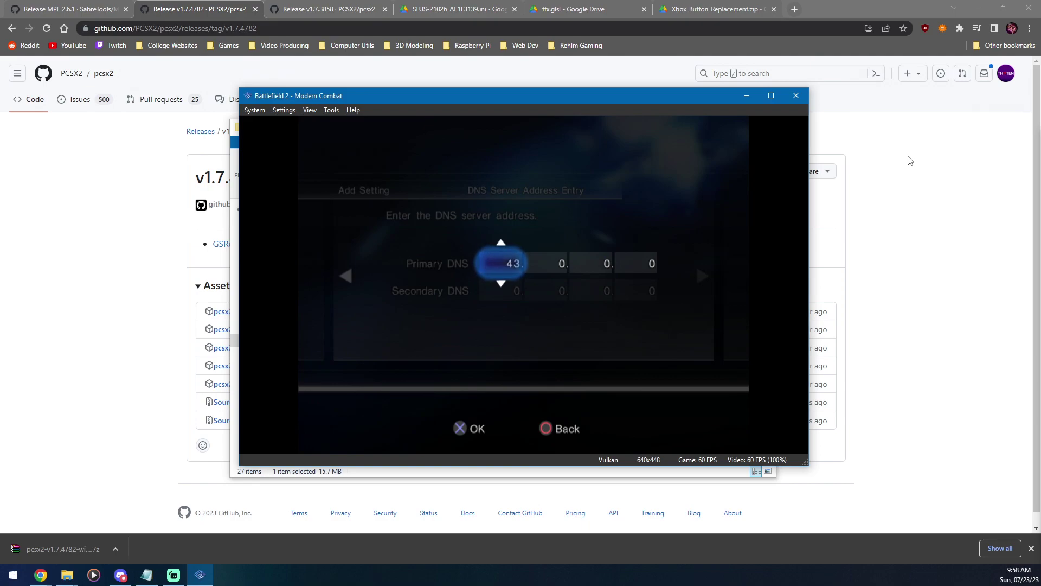
{"action": "key", "text": "Right"}
{"action": "key", "text": "Up"}
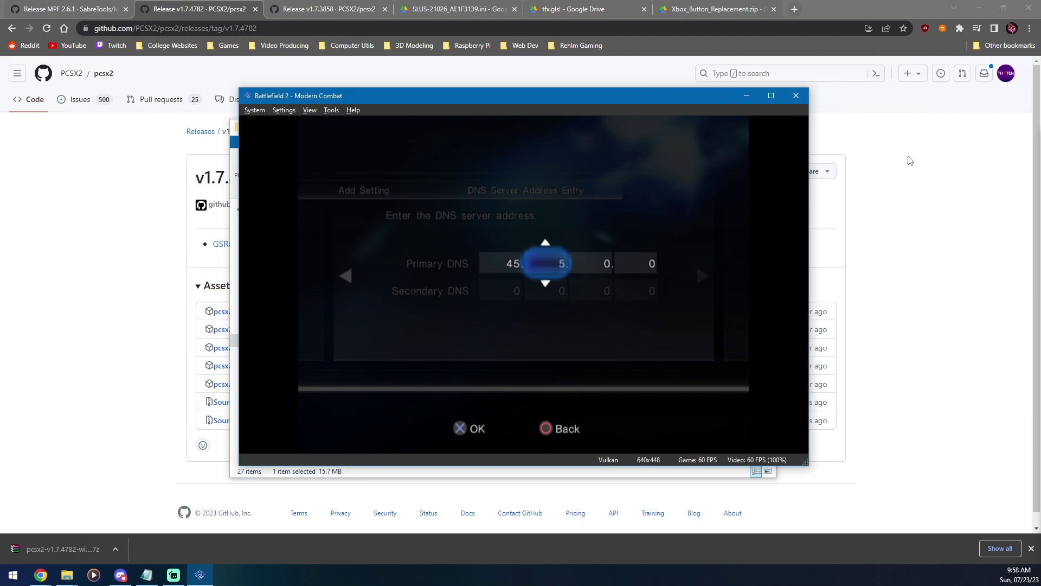
{"action": "key", "text": "Right"}
{"action": "key", "text": "Down"}
{"action": "key", "text": "Down"}
{"action": "key", "text": "Right"}
{"action": "key", "text": "Down"}
{"action": "key", "text": "Up"}
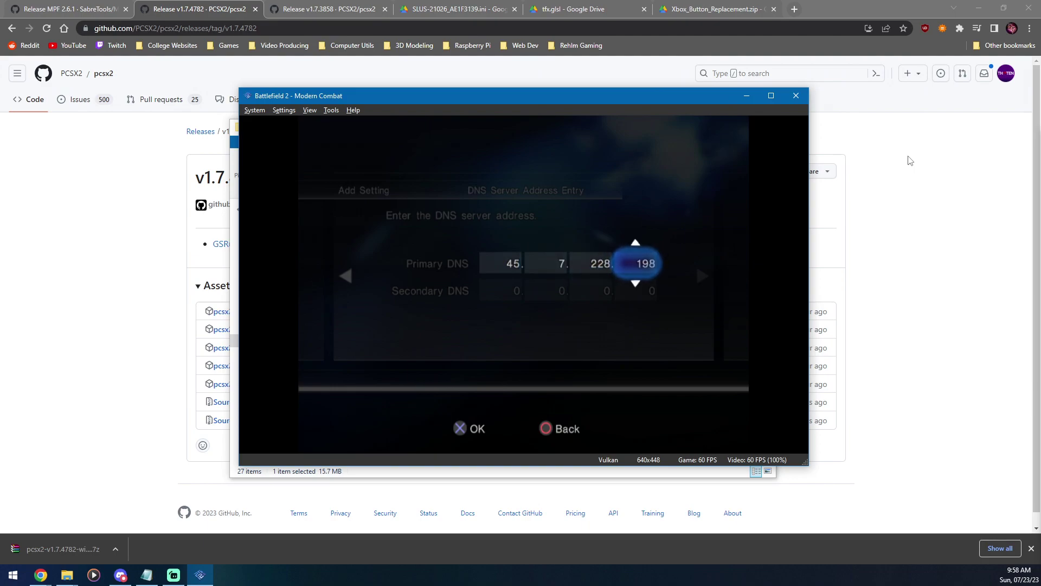
{"action": "left_click", "coordinate": [909, 160]}
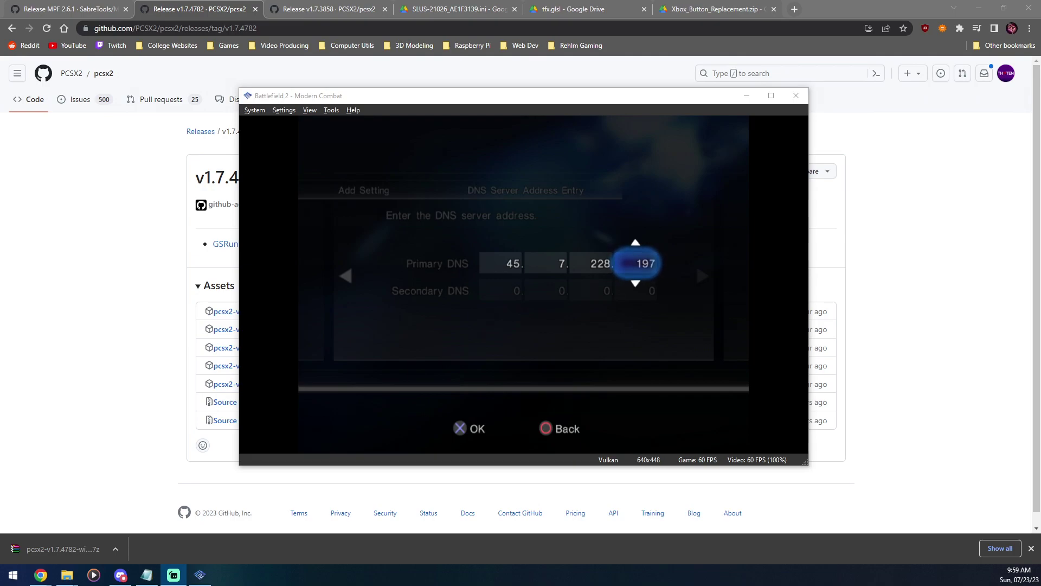
{"action": "key", "text": "k"}
Step: Run the connection test for the new setting and continue to naming it
{"action": "key", "text": "Right"}
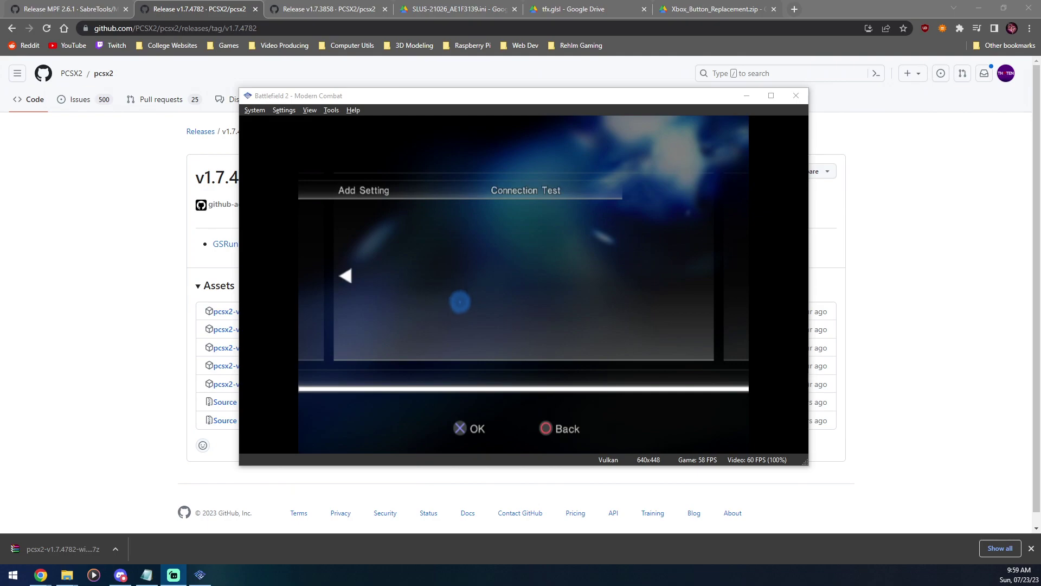
{"action": "key", "text": "k"}
{"action": "key", "text": "k"}
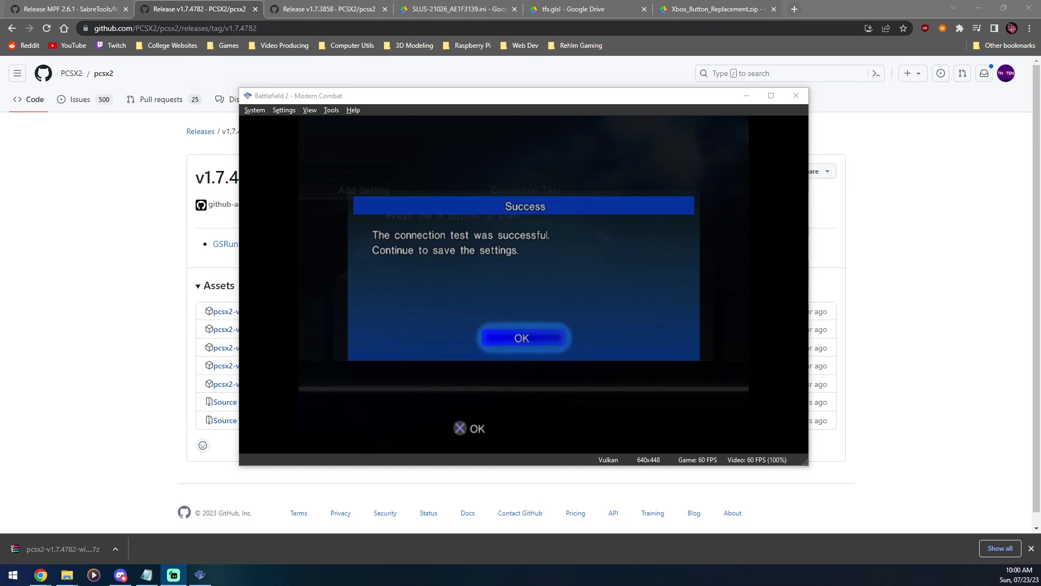
{"action": "key", "text": "k"}
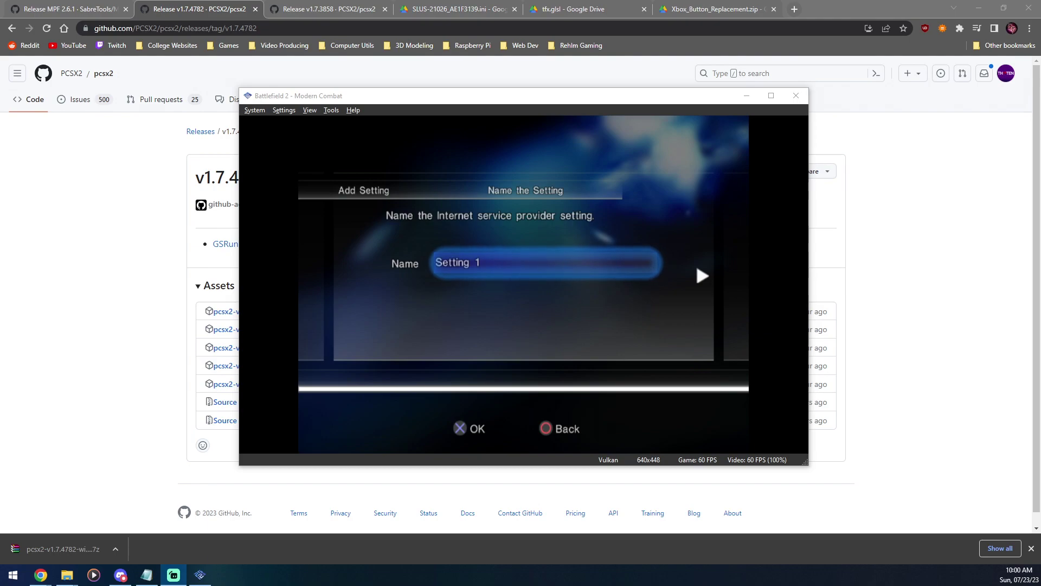
Step: Open the provider setting's name for editing and delete the default text
{"action": "key", "text": "k"}
{"action": "key", "text": "Up"}
{"action": "key", "text": "Up"}
{"action": "key", "text": "Left"}
{"action": "key", "text": "k"}
{"action": "key", "text": "k"}
{"action": "key", "text": "k"}
{"action": "key", "text": "k"}
{"action": "key", "text": "k"}
{"action": "key", "text": "k"}
{"action": "key", "text": "k"}
{"action": "key", "text": "k"}
{"action": "key", "text": "k"}
{"action": "key", "text": "Left"}
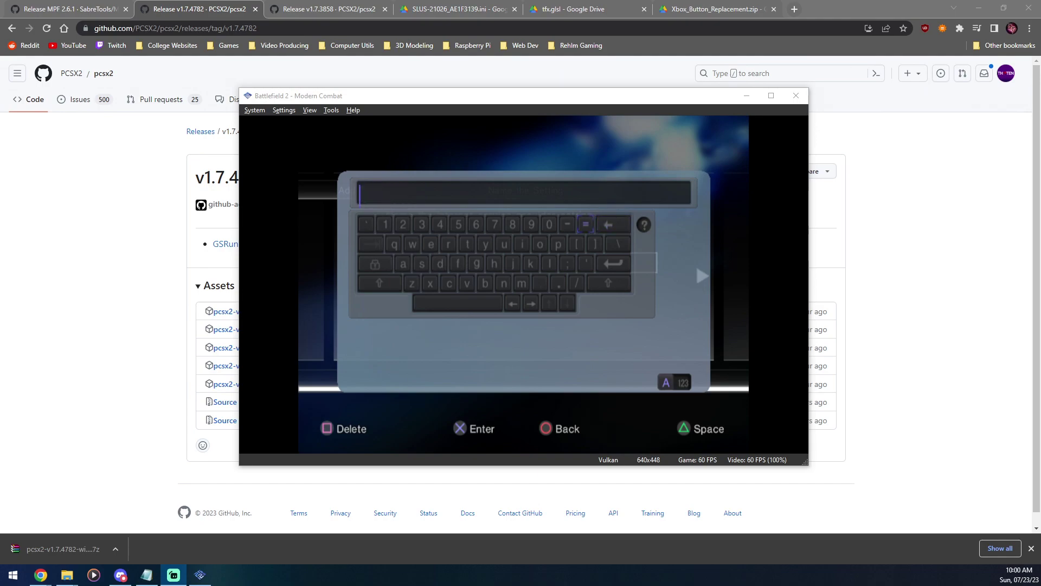
Step: Name the Internet service provider setting ps2online.com
{"action": "key", "text": "Down"}
{"action": "key", "text": "k"}
{"action": "key", "text": "Left"}
{"action": "key", "text": "Left"}
{"action": "key", "text": "Down"}
{"action": "key", "text": "k"}
{"action": "key", "text": "Up"}
{"action": "key", "text": "Up"}
{"action": "type", "text": "k"}
{"action": "type", "text": "online."}
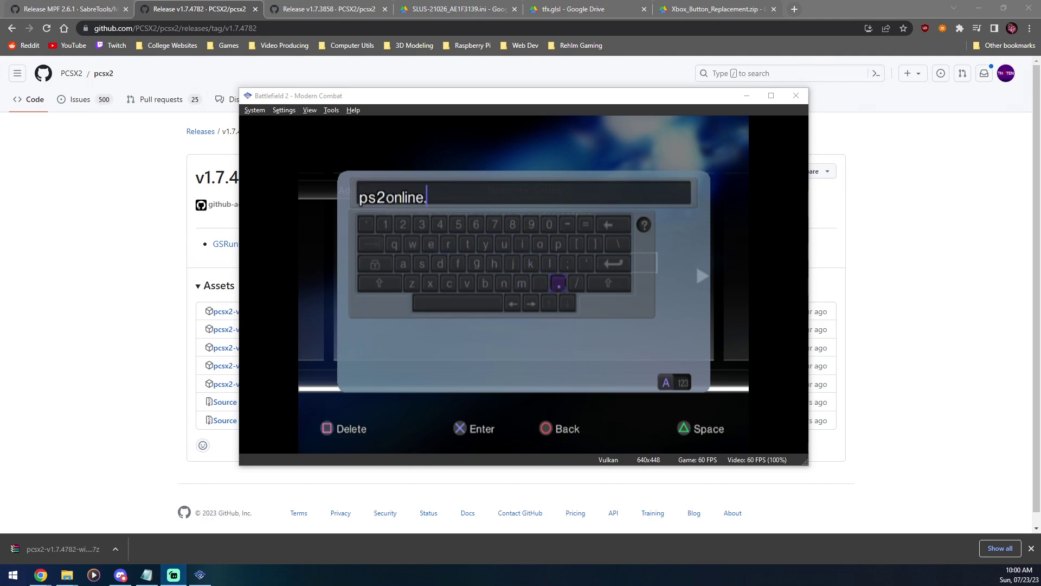
{"action": "type", "text": "com"}
{"action": "key", "text": "Right"}
{"action": "key", "text": "k"}
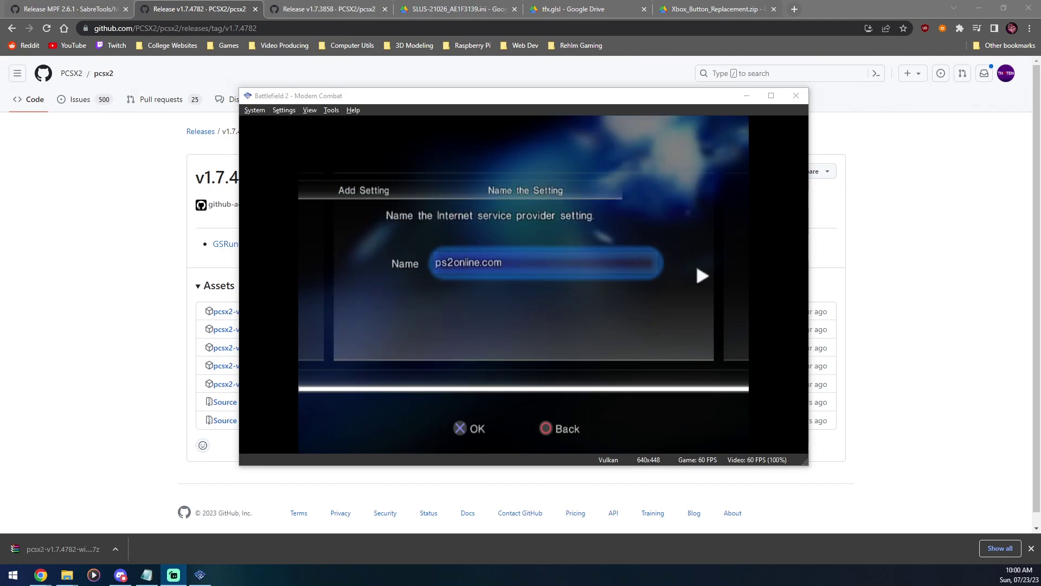
Step: Save the network setting to the memory card in slot 1 and return to Network Settings
{"action": "key", "text": "k"}
{"action": "key", "text": "k"}
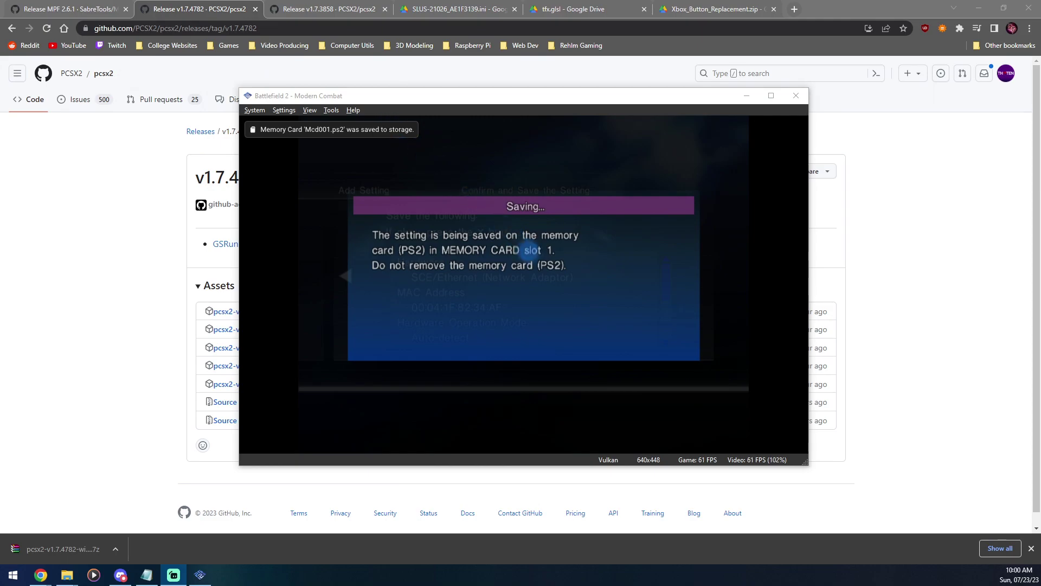
{"action": "key", "text": "k"}
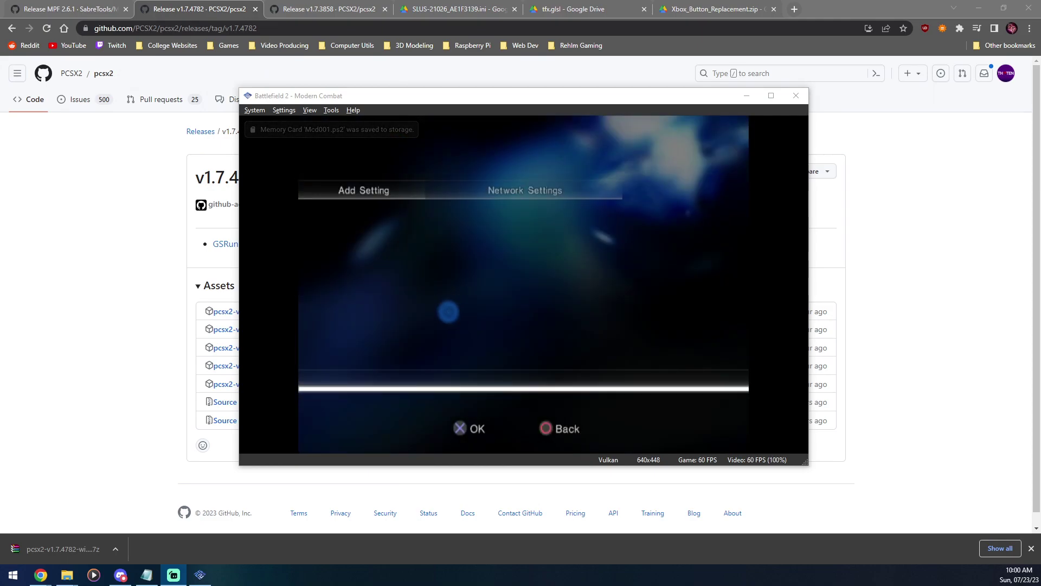
Step: Close the Battlefield 2 - Modern Combat emulator window and confirm the shutdown
{"action": "key", "text": "Down"}
{"action": "key", "text": "Down"}
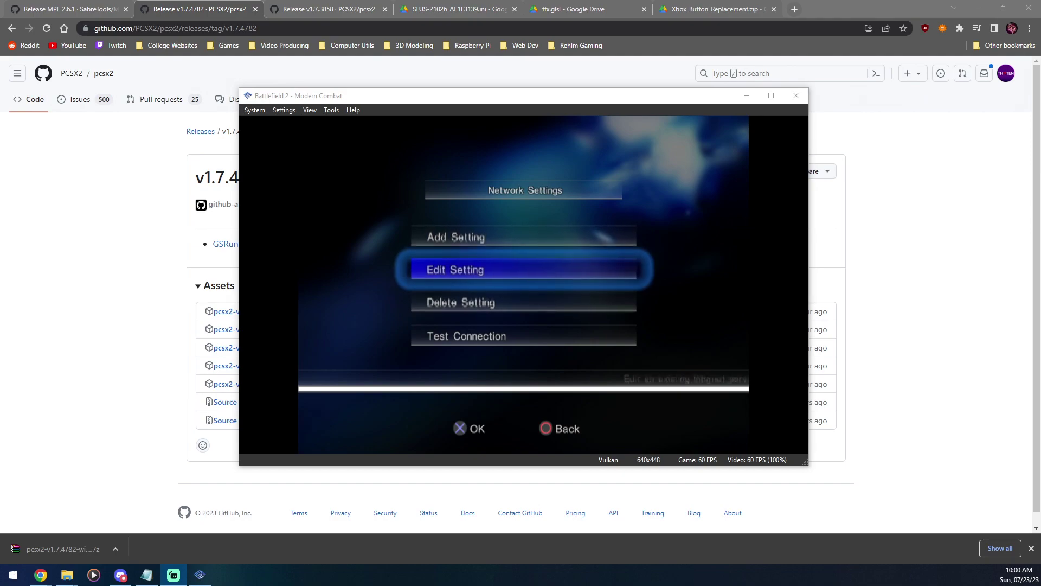
{"action": "key", "text": "Up"}
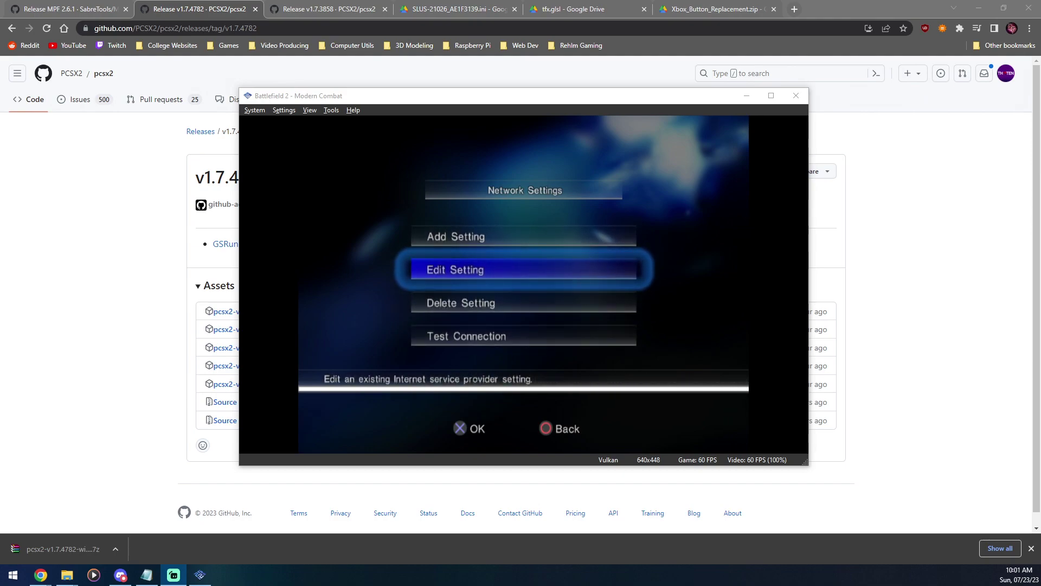
{"action": "left_click", "coordinate": [792, 100]}
{"action": "left_click", "coordinate": [552, 297]}
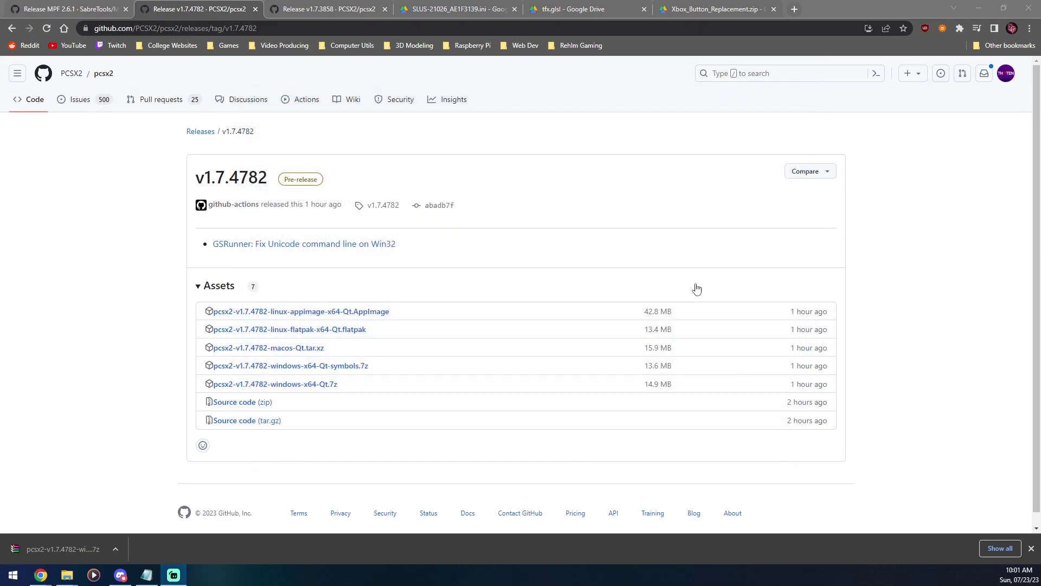
Step: Go up to the tutorial folder in File Explorer and bring up the PCSX2 v1.7.3858 release page in Chrome
{"action": "mouse_move", "coordinate": [67, 575]}
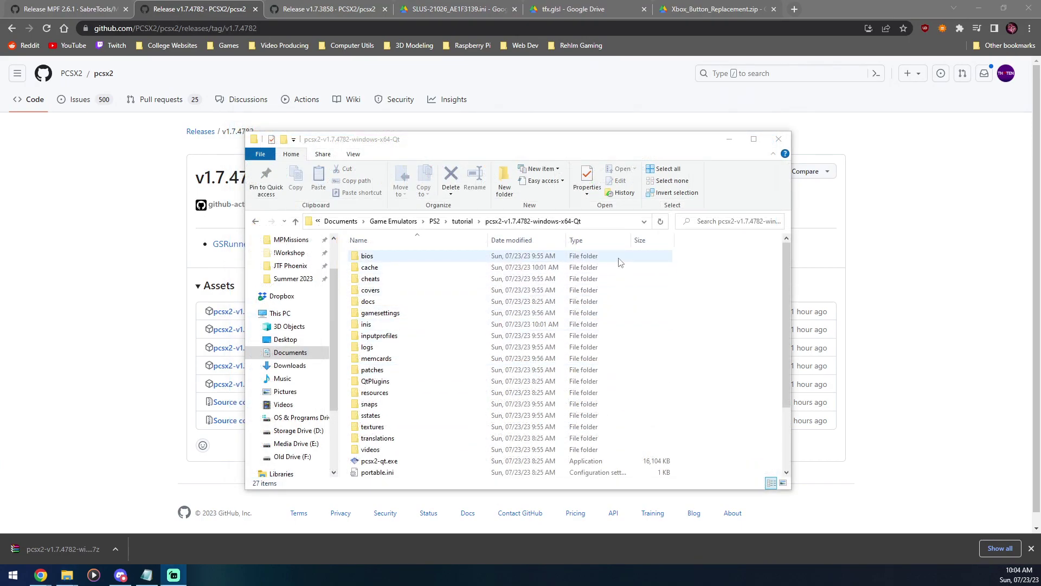
{"action": "left_click", "coordinate": [462, 221]}
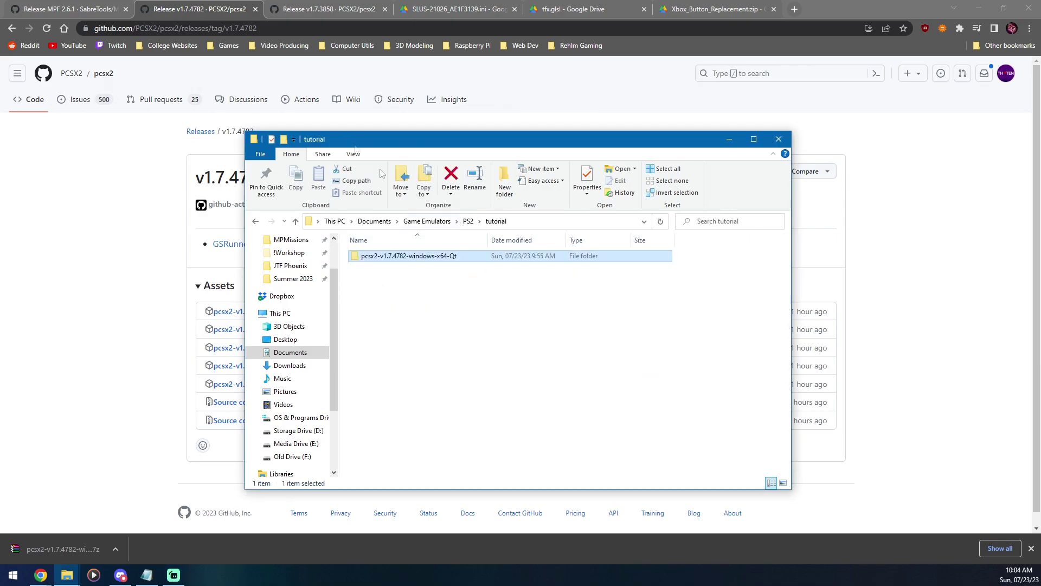
{"action": "left_click", "coordinate": [319, 6]}
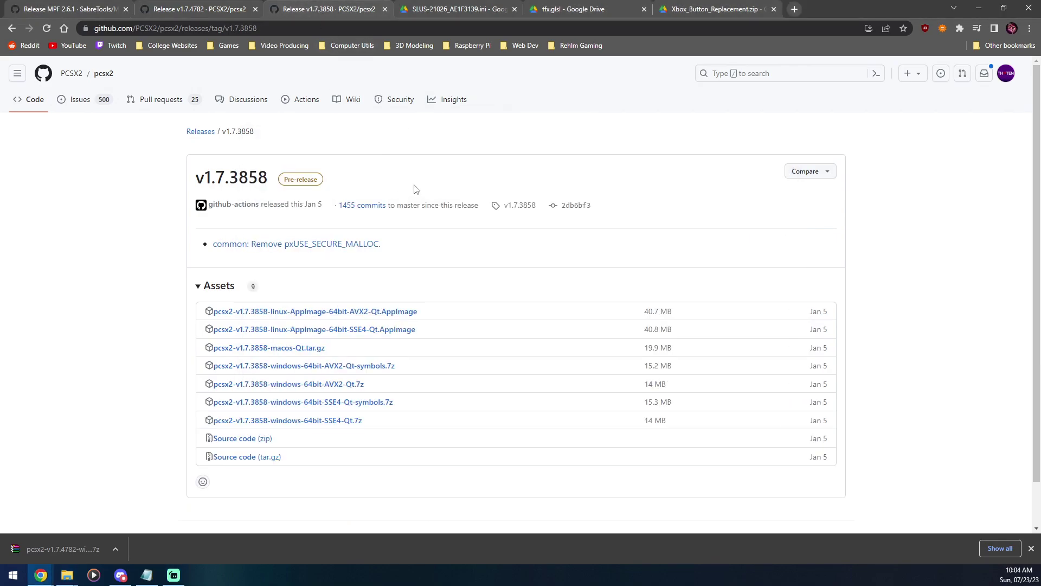
{"action": "left_click", "coordinate": [268, 30]}
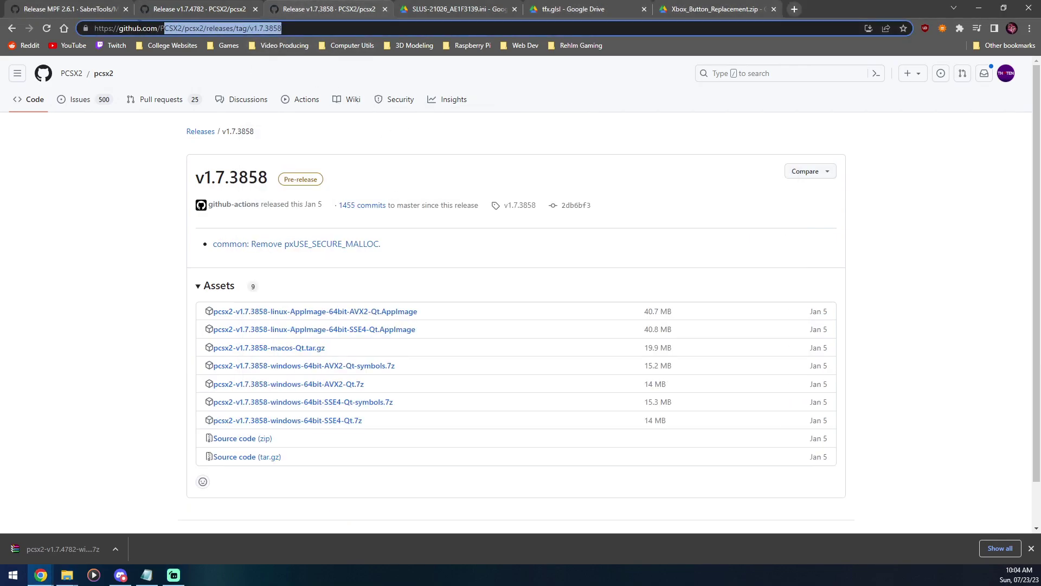
{"action": "left_click", "coordinate": [146, 166]}
{"action": "left_click_drag", "start_coordinate": [230, 177], "coordinate": [270, 178]}
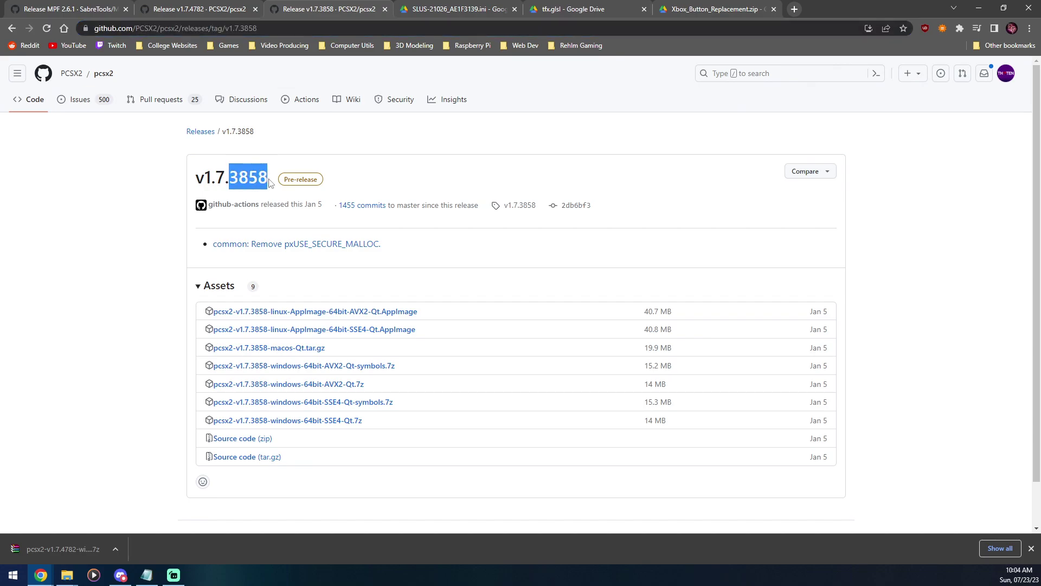
{"action": "left_click", "coordinate": [418, 177]}
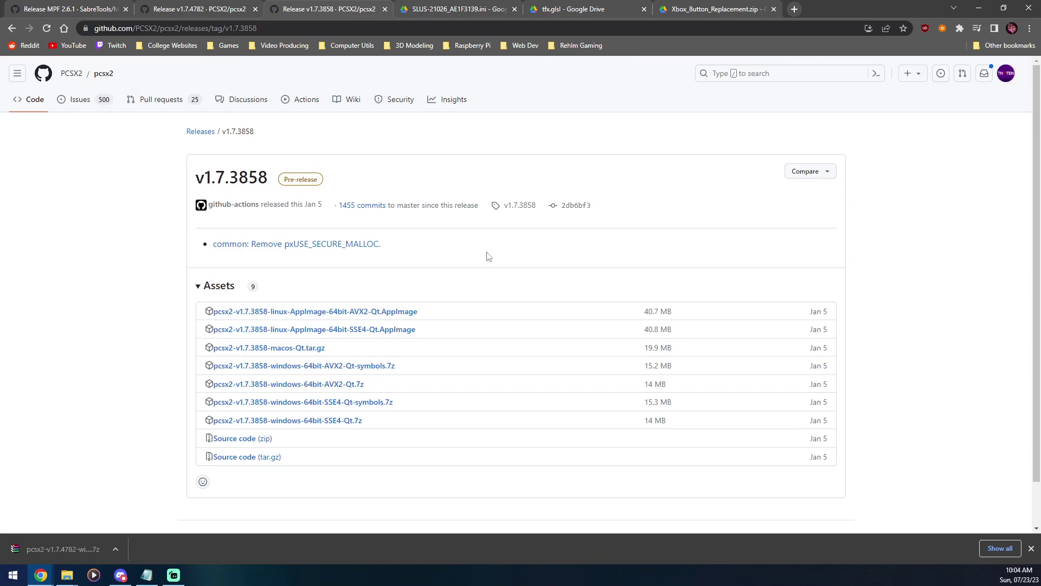
Step: Download pcsx2-v1.7.3858-windows-64bit-AVX2-Qt.7z from the release assets and save it in the tutorial folder
{"action": "scroll", "coordinate": [487, 395], "scroll_direction": "down", "scroll_amount": 1}
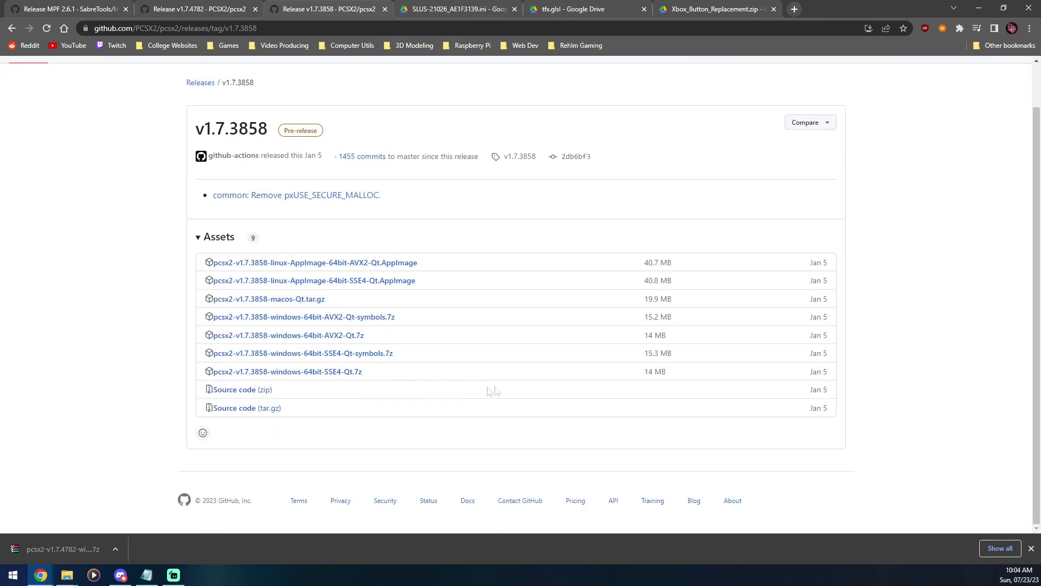
{"action": "left_click_drag", "start_coordinate": [382, 341], "coordinate": [332, 337]}
{"action": "left_click", "coordinate": [379, 341]}
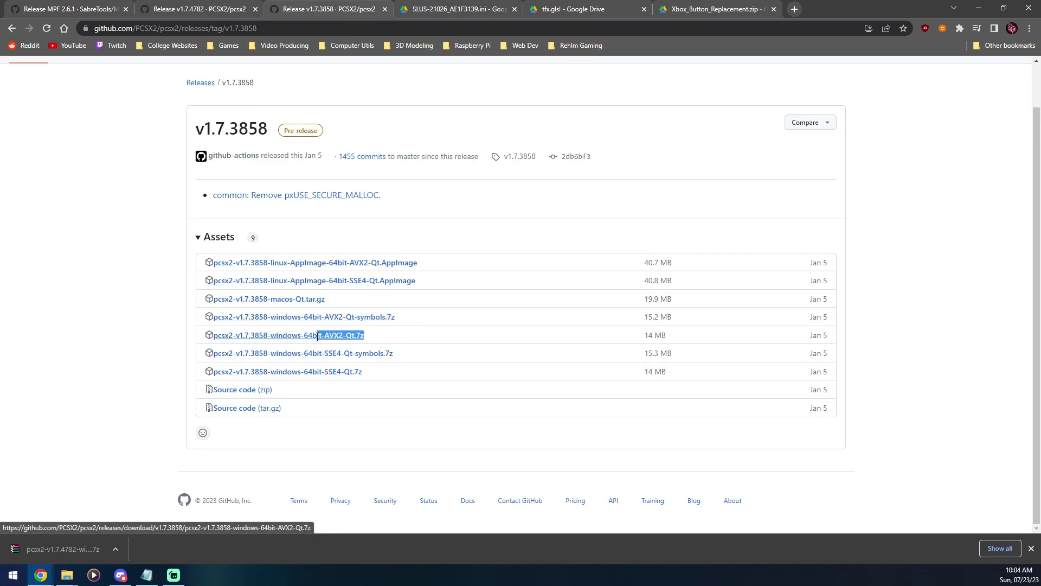
{"action": "left_click_drag", "start_coordinate": [381, 372], "coordinate": [308, 371]}
{"action": "left_click_drag", "start_coordinate": [381, 343], "coordinate": [298, 339]}
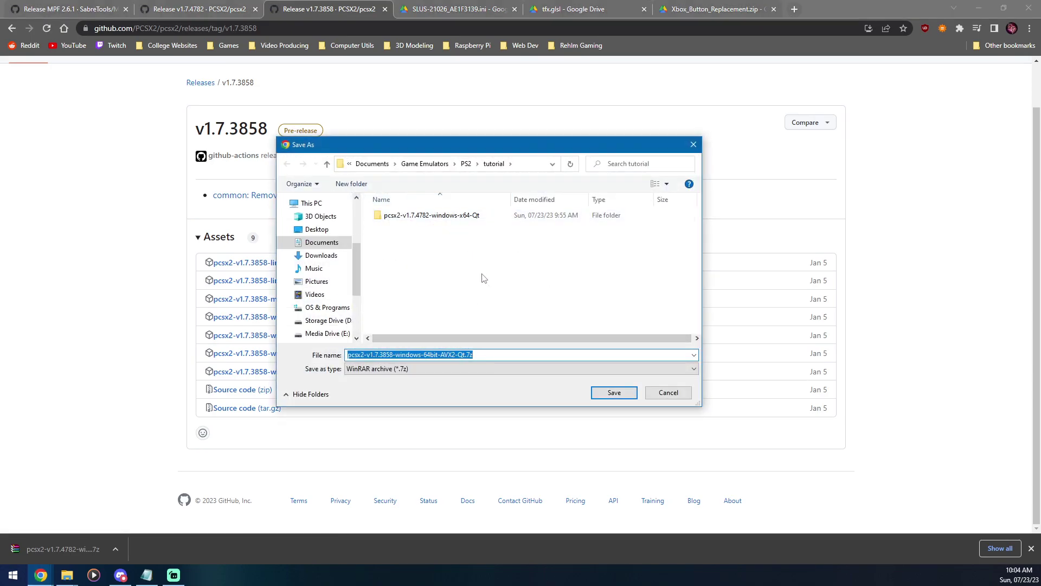
{"action": "double_click", "coordinate": [431, 216]}
{"action": "scroll", "coordinate": [434, 250], "scroll_direction": "down", "scroll_amount": 2}
{"action": "scroll", "coordinate": [434, 250], "scroll_direction": "up", "scroll_amount": 2}
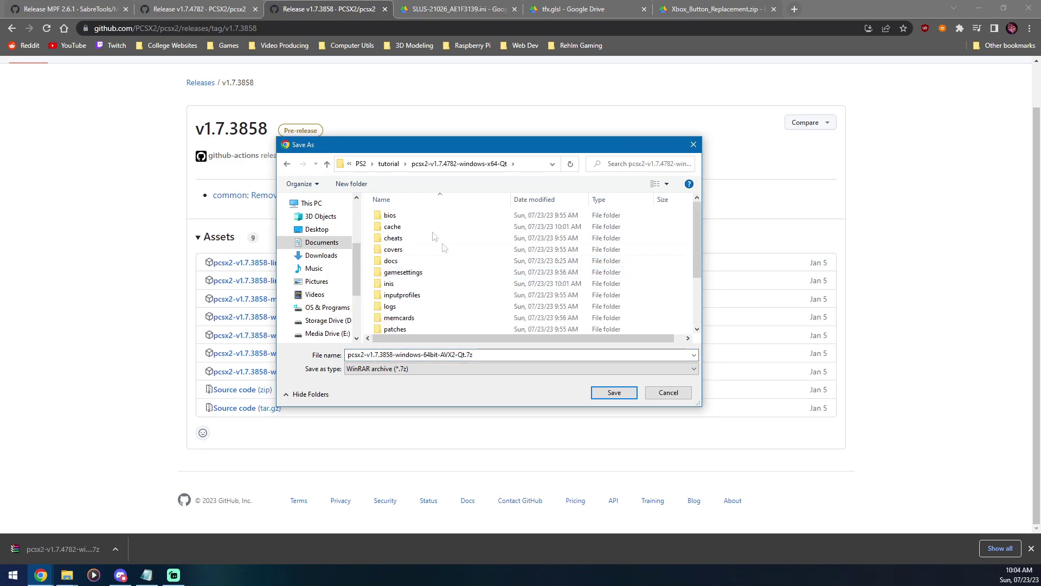
{"action": "left_click", "coordinate": [388, 163]}
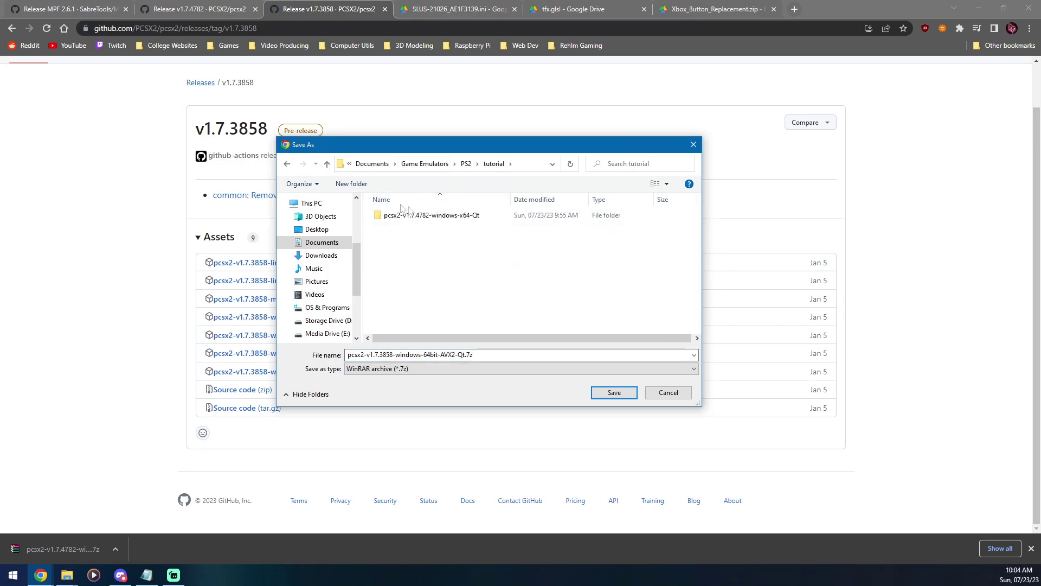
{"action": "left_click", "coordinate": [610, 392]}
Step: Extract the downloaded v1.7.3858 archive with 7-Zip into its own folder inside tutorial, and delete the archive
{"action": "mouse_move", "coordinate": [67, 575]}
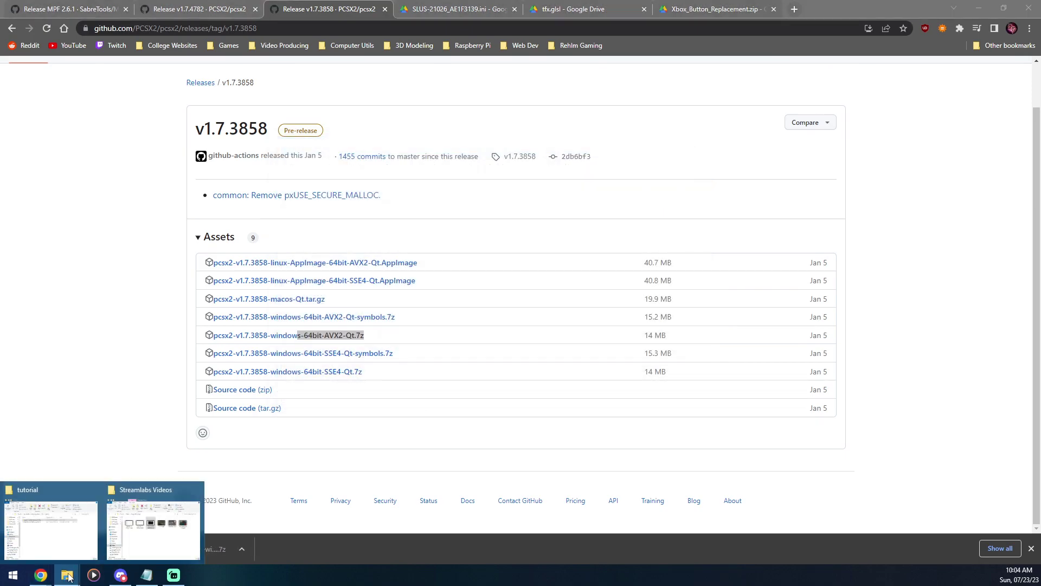
{"action": "left_click", "coordinate": [44, 537]}
{"action": "left_click_drag", "start_coordinate": [481, 148], "coordinate": [484, 142]}
{"action": "right_click", "coordinate": [448, 266]}
{"action": "mouse_move", "coordinate": [488, 314]}
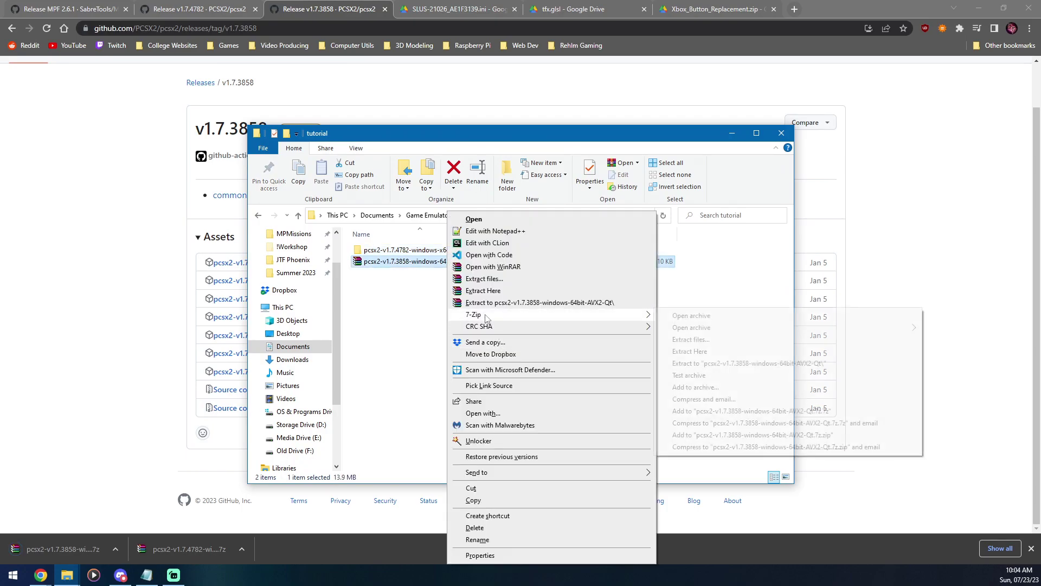
{"action": "left_click", "coordinate": [707, 367]}
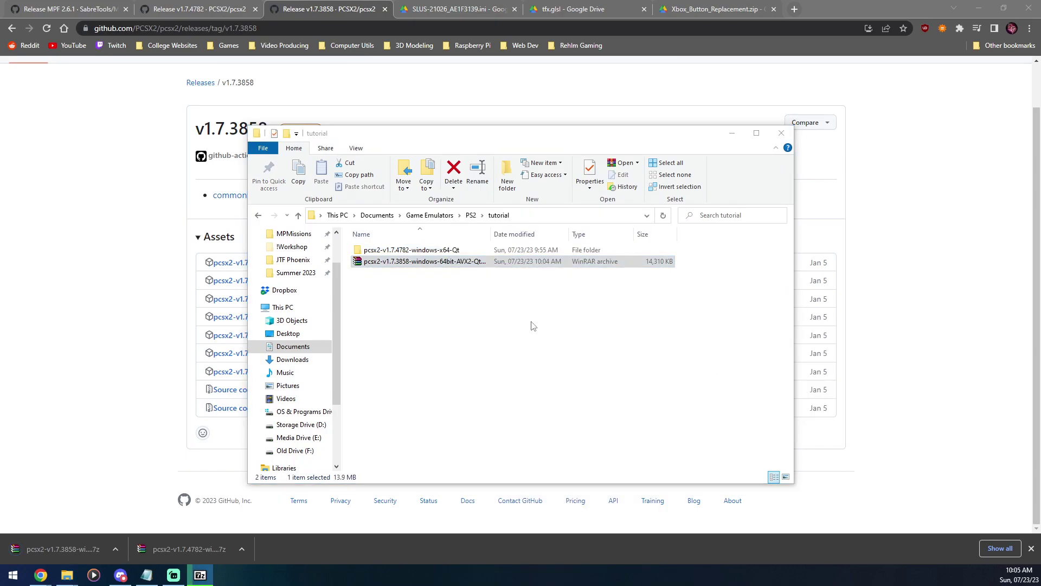
{"action": "key", "text": "Delete"}
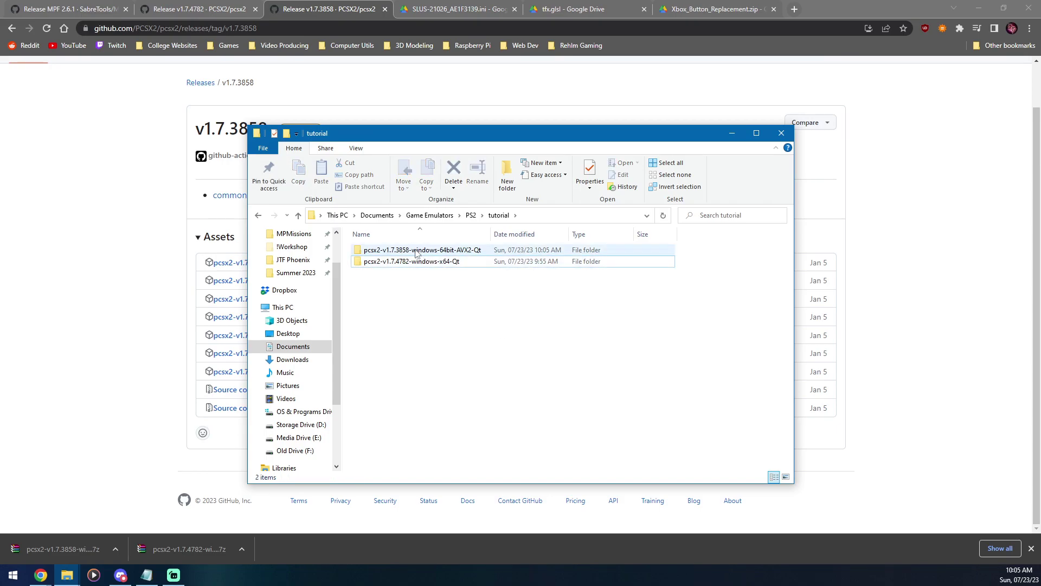
Step: Copy the gamesettings and memcards folders from the pcsx2-v1.7.4782-windows-x64-Qt folder
{"action": "left_click", "coordinate": [393, 265]}
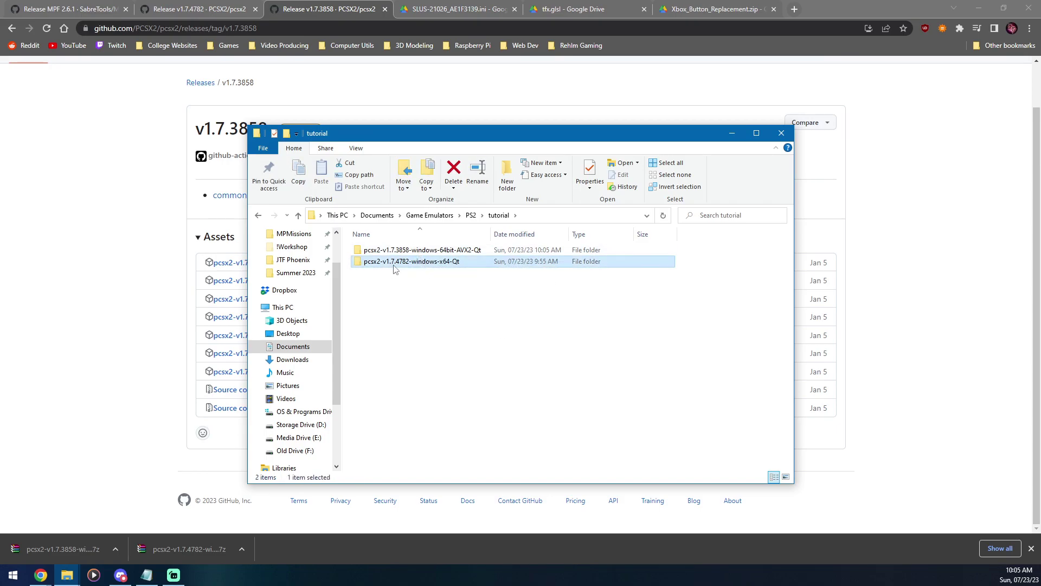
{"action": "double_click", "coordinate": [410, 266]}
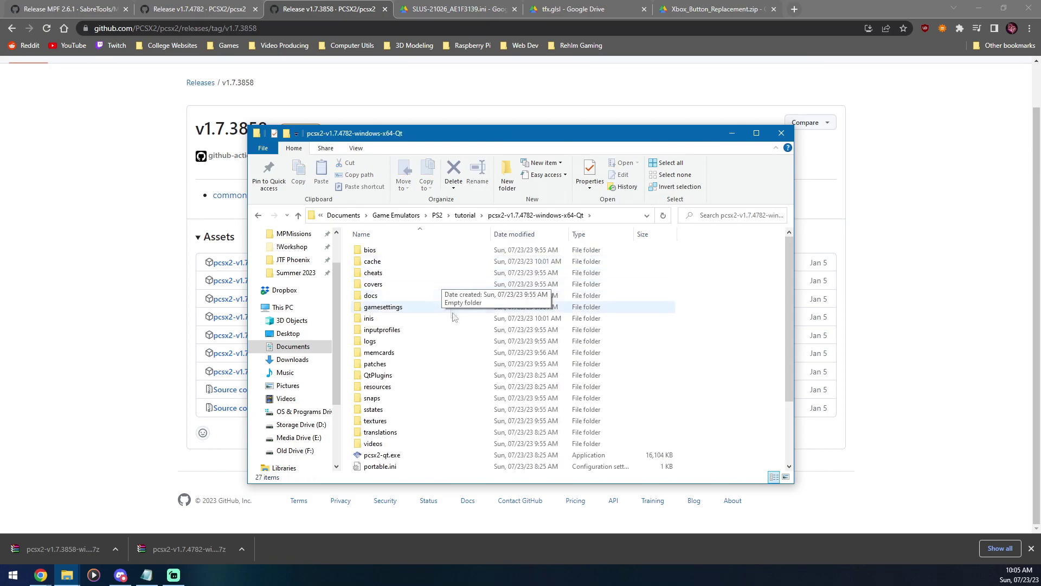
{"action": "left_click", "coordinate": [396, 310]}
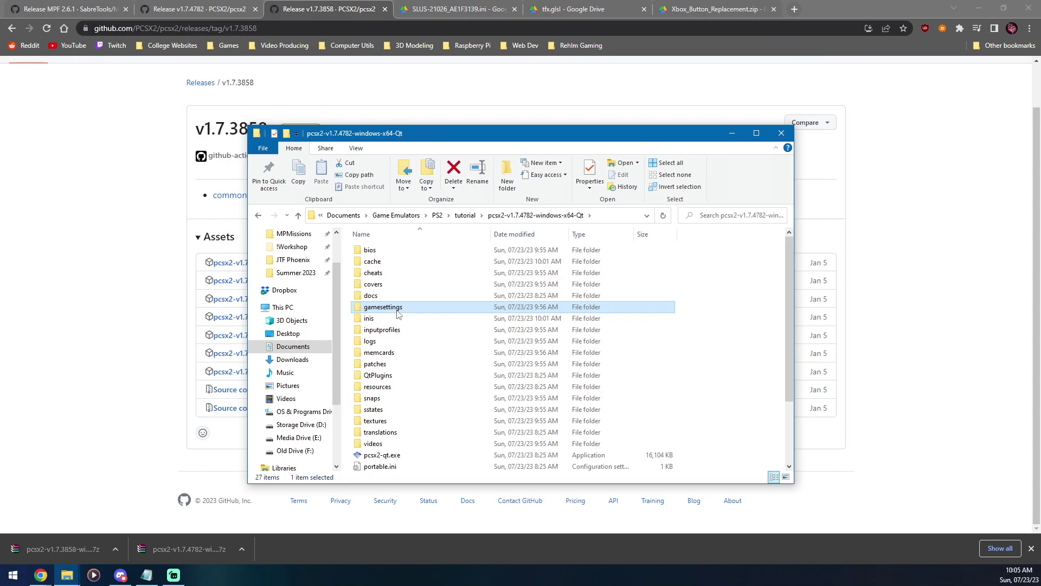
{"action": "left_click", "coordinate": [387, 353], "text": "ctrl"}
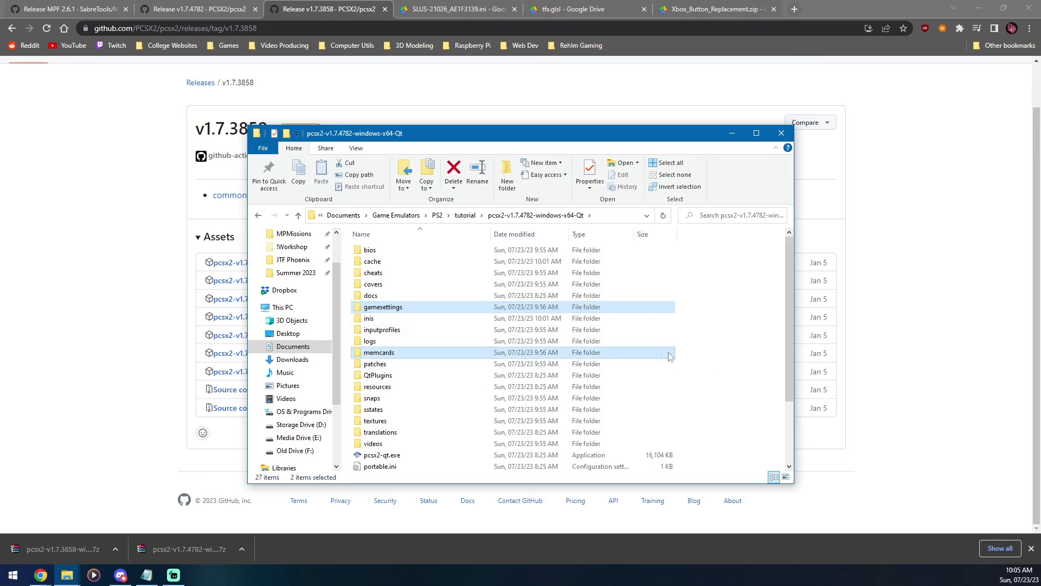
{"action": "left_click", "coordinate": [718, 353]}
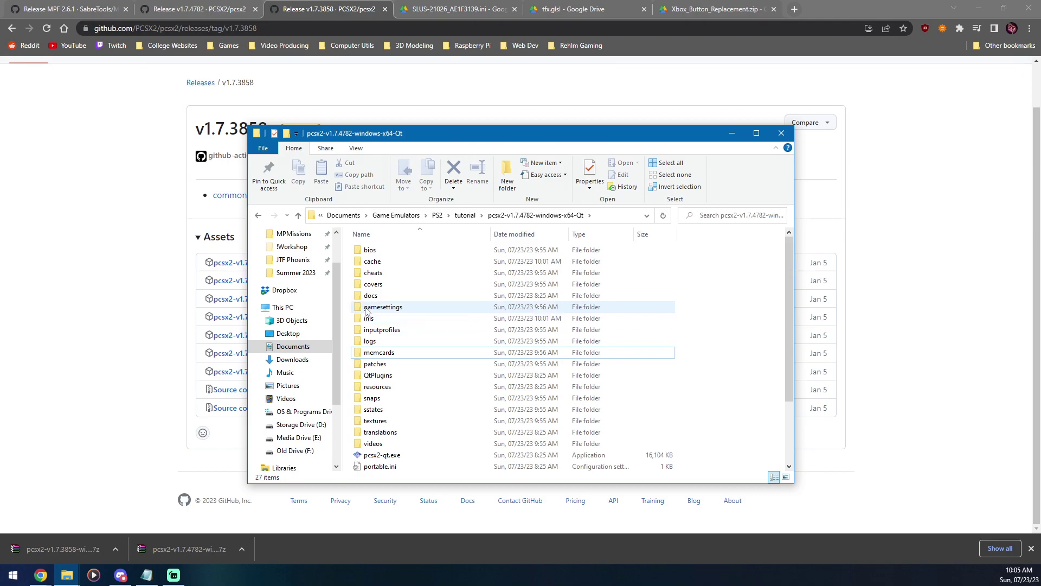
{"action": "left_click", "coordinate": [395, 307]}
{"action": "left_click", "coordinate": [388, 352], "text": "ctrl"}
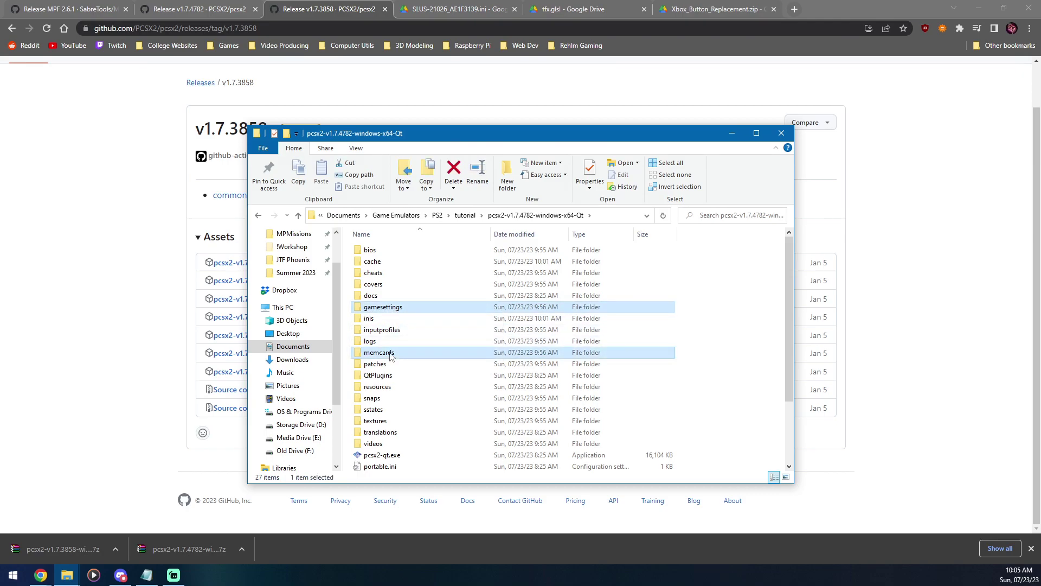
{"action": "key", "text": "ctrl+c"}
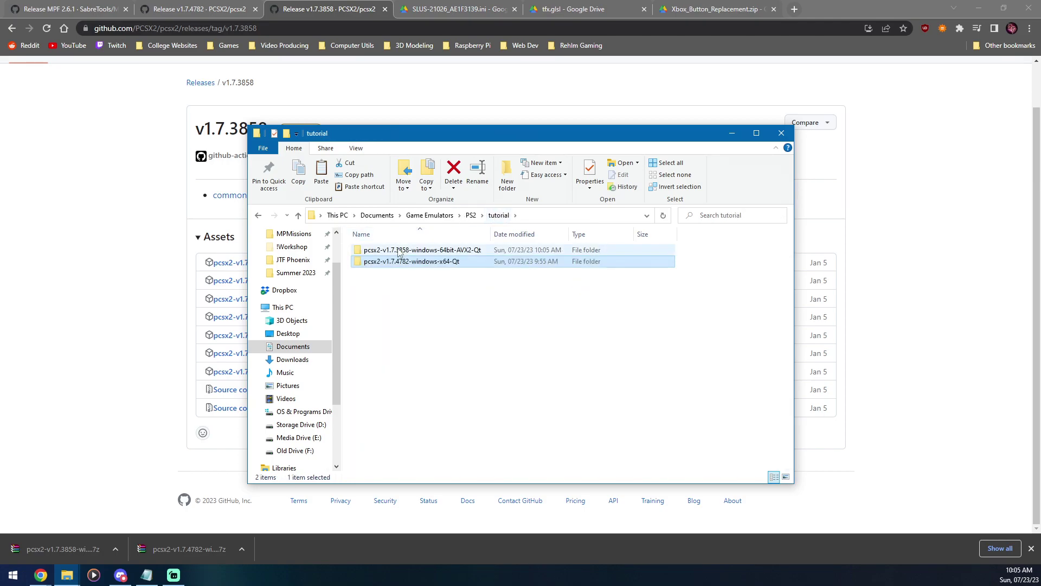
Step: Paste the copied gamesettings and memcards folders into the pcsx2-v1.7.3858-windows-64bit-AVX2-Qt folder
{"action": "double_click", "coordinate": [399, 250]}
{"action": "left_click_drag", "start_coordinate": [468, 137], "coordinate": [449, 118]}
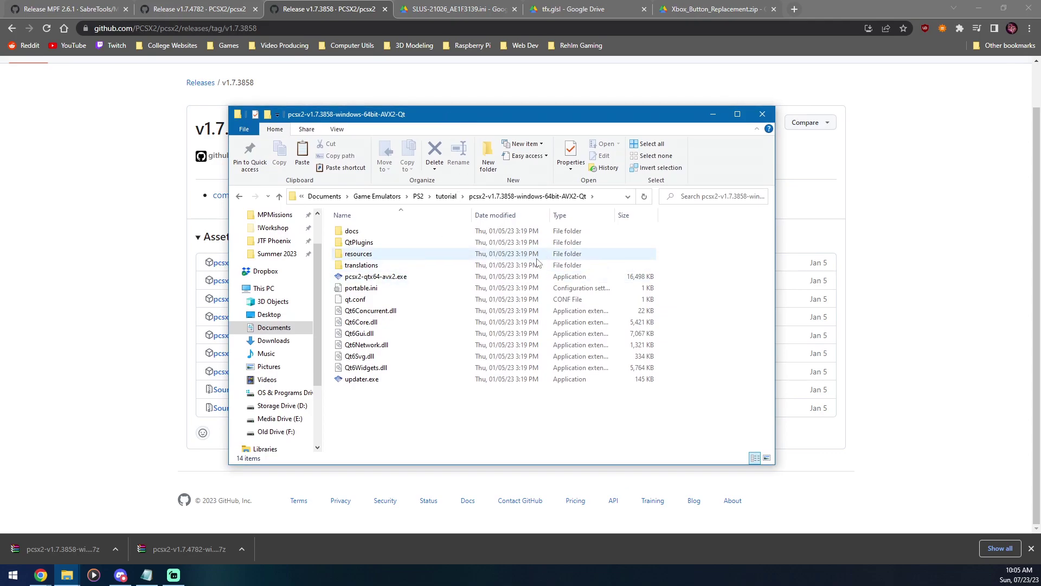
{"action": "key", "text": "ctrl+v"}
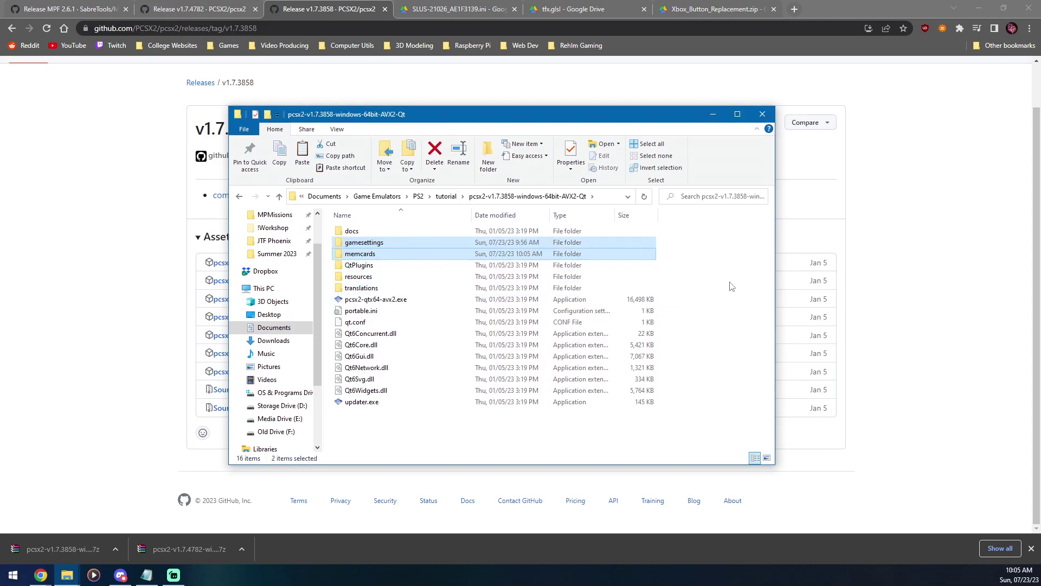
{"action": "left_click", "coordinate": [730, 286]}
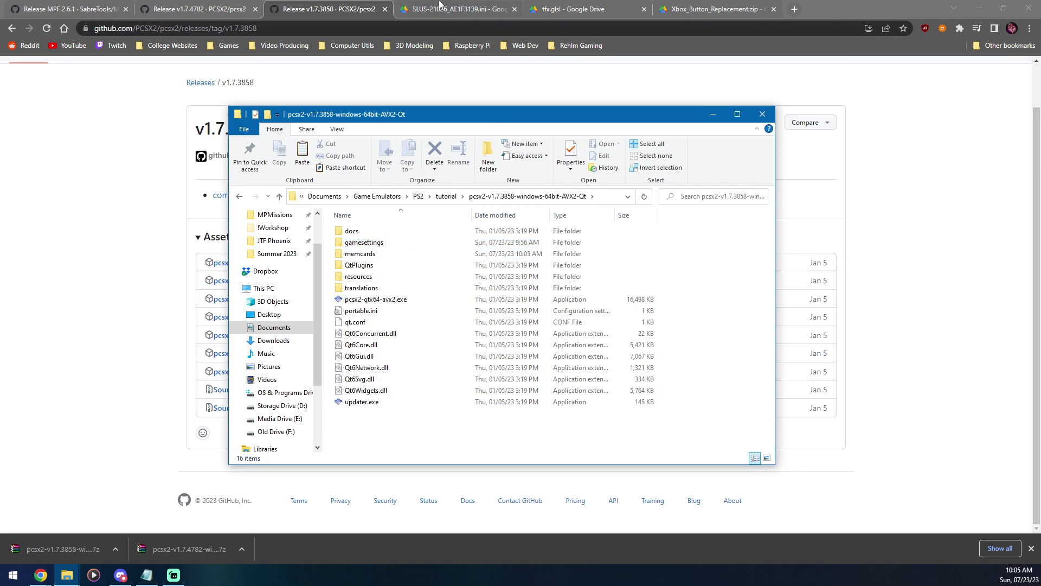
Step: Start downloading SLUS-21026_AE1F3139.ini from Google Drive and choose the v1.7.3858 build's gamesettings folder as the save location
{"action": "left_click", "coordinate": [441, 5]}
{"action": "left_click_drag", "start_coordinate": [142, 80], "coordinate": [71, 81]}
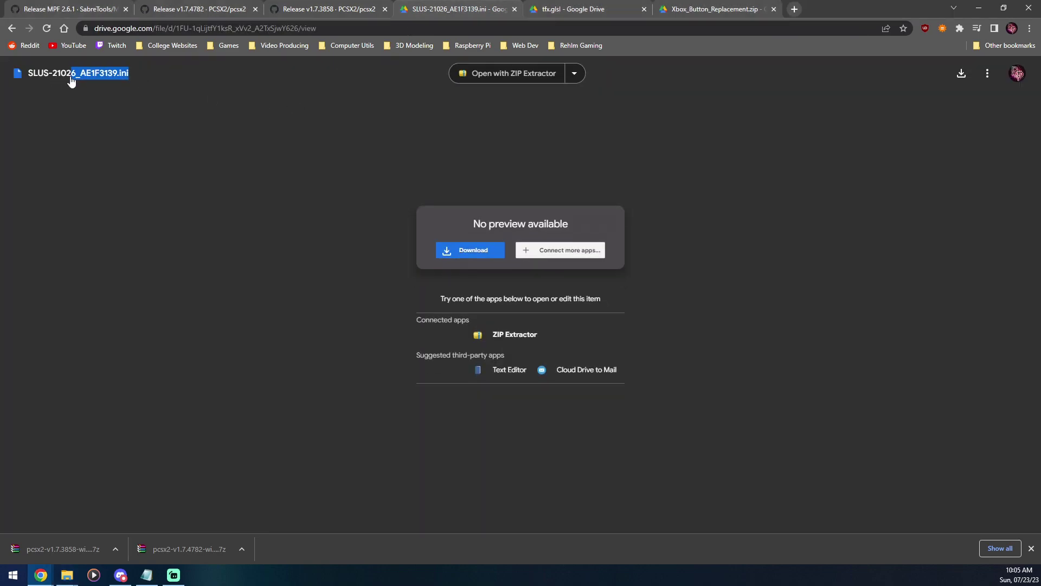
{"action": "left_click", "coordinate": [448, 250]}
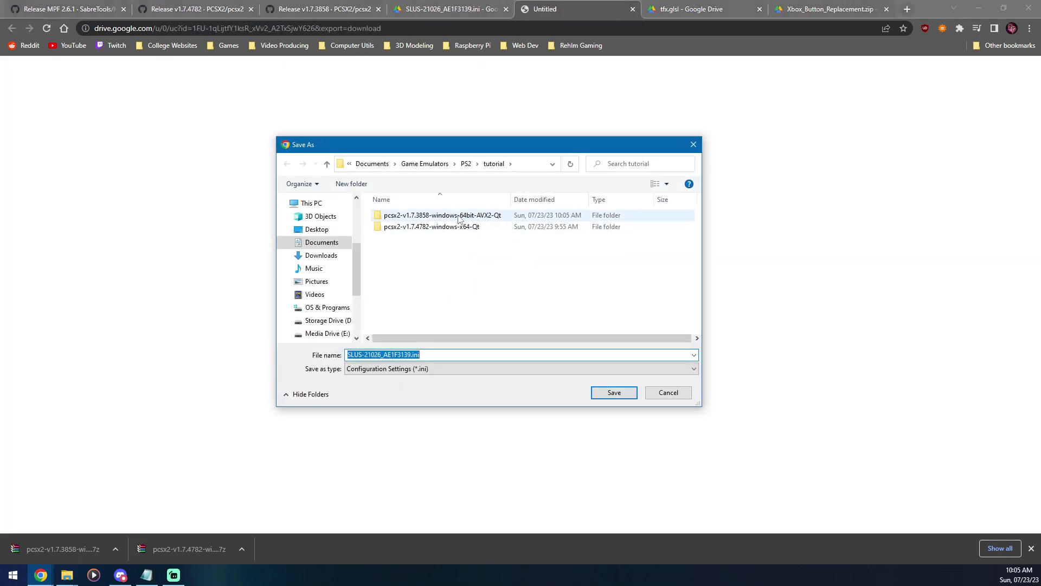
{"action": "left_click", "coordinate": [459, 217]}
{"action": "double_click", "coordinate": [459, 217]}
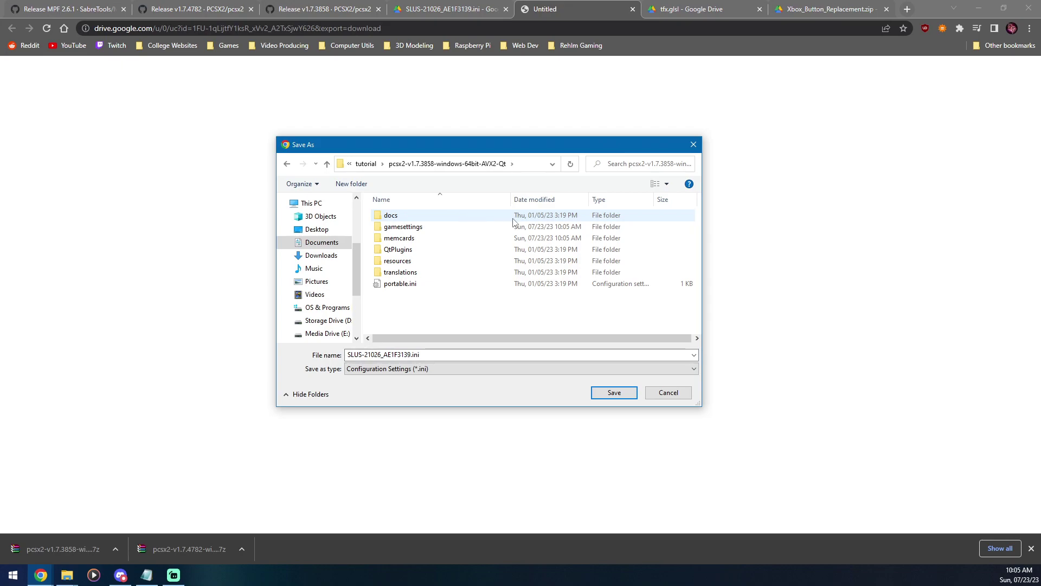
{"action": "left_click", "coordinate": [415, 229]}
{"action": "double_click", "coordinate": [415, 229]}
Step: Save SLUS-21026_AE1F3139.ini in gamesettings under its original name, replacing the existing file
{"action": "left_click", "coordinate": [352, 355]}
{"action": "left_click", "coordinate": [353, 355]}
{"action": "left_click", "coordinate": [379, 354]}
{"action": "left_click_drag", "start_coordinate": [381, 355], "coordinate": [347, 354]}
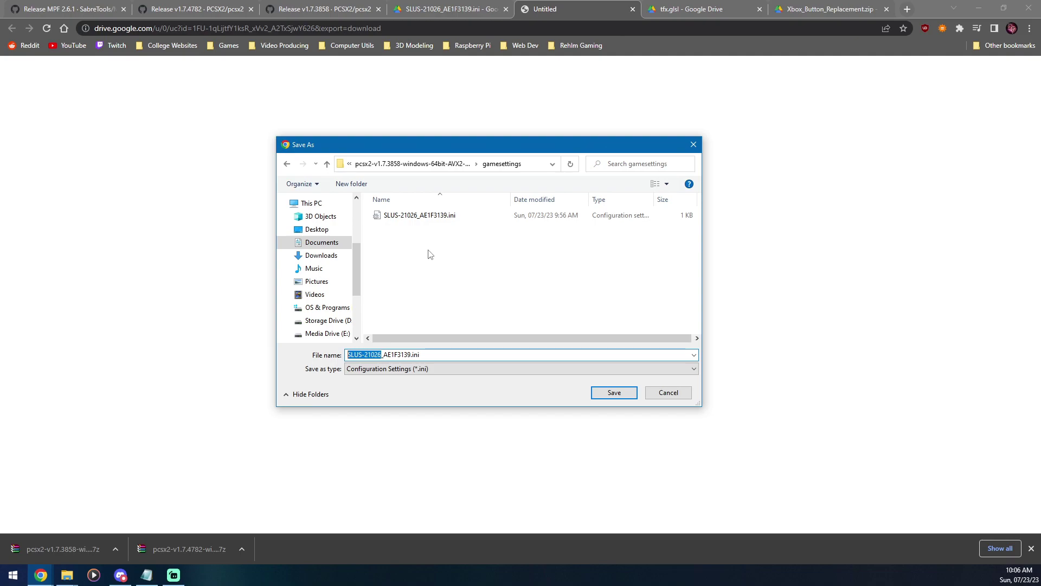
{"action": "left_click_drag", "start_coordinate": [434, 150], "coordinate": [424, 152]}
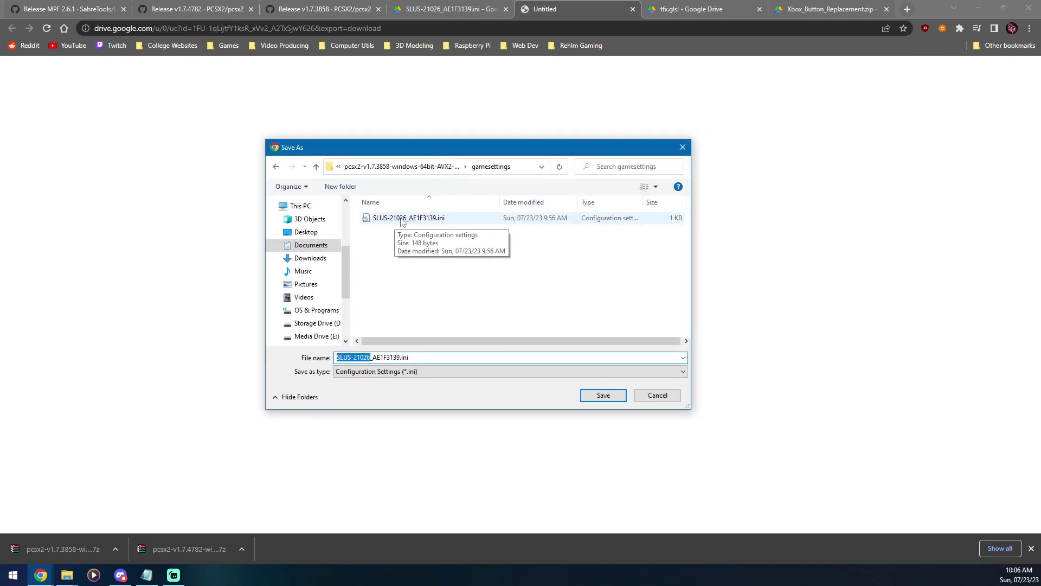
{"action": "left_click", "coordinate": [600, 395]}
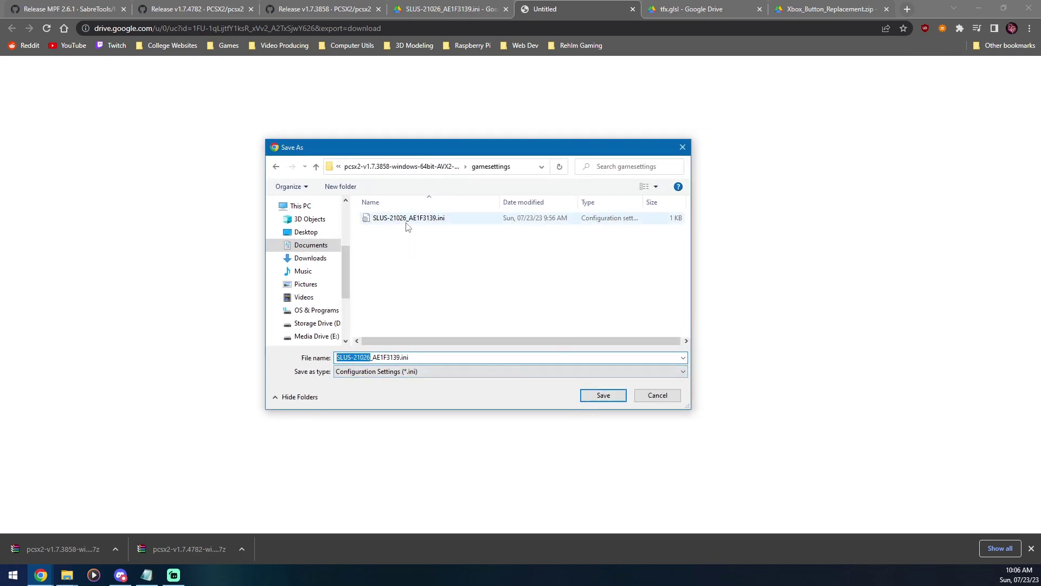
{"action": "left_click", "coordinate": [552, 292]}
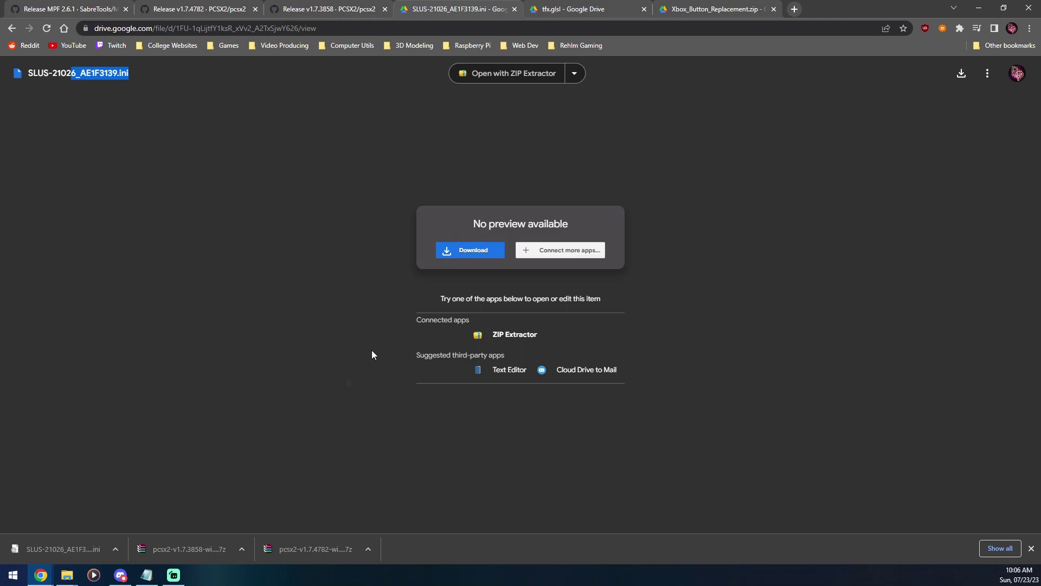
Step: Download tfx.glsl from Google Drive into the v1.7.3858 build's resources/shaders/vulkan folder, replacing the existing tfx.glsl
{"action": "left_click", "coordinate": [559, 10]}
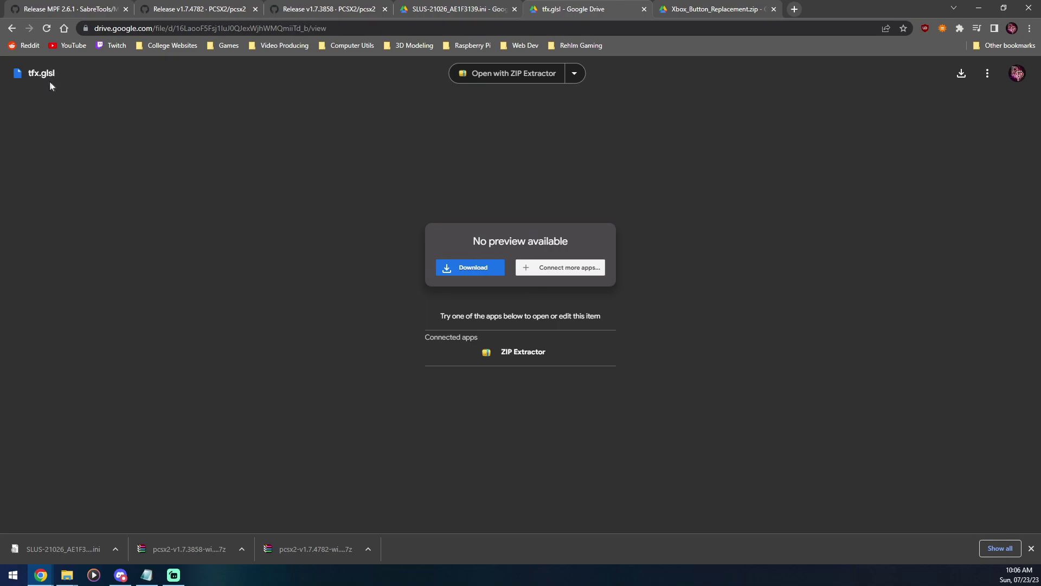
{"action": "left_click", "coordinate": [446, 269]}
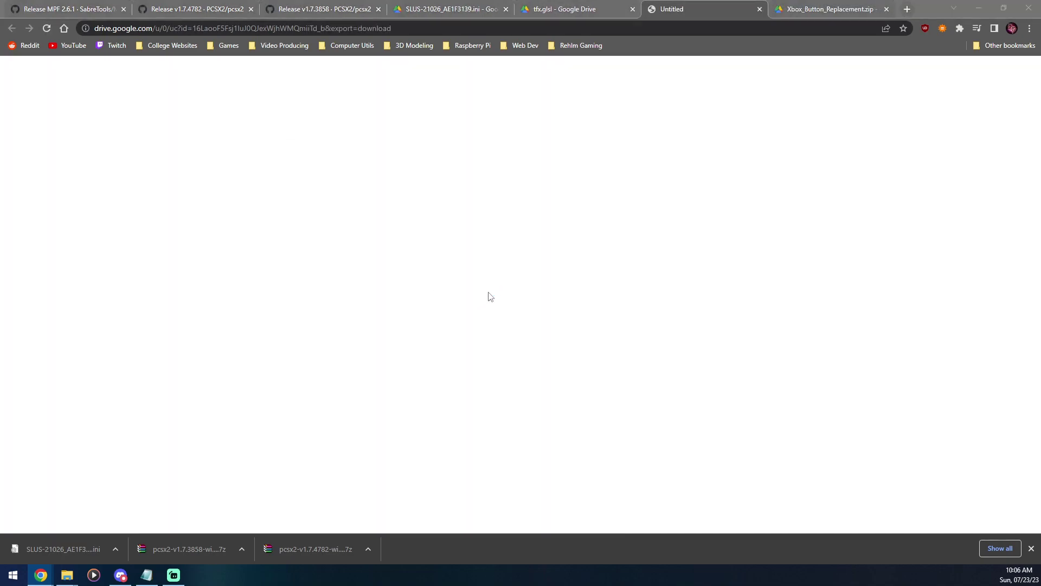
{"action": "left_click", "coordinate": [404, 166]}
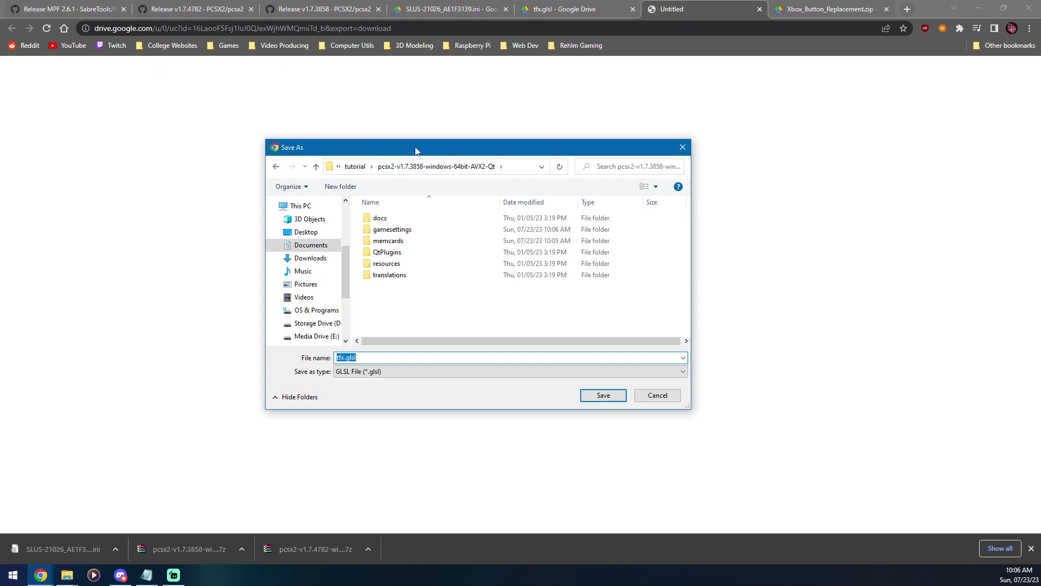
{"action": "double_click", "coordinate": [411, 266]}
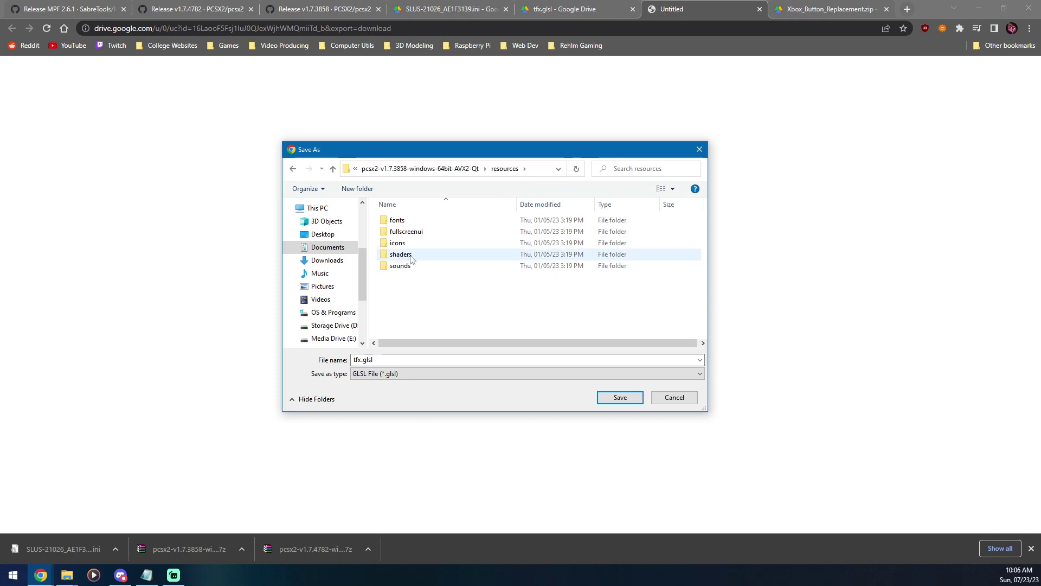
{"action": "double_click", "coordinate": [411, 256]}
{"action": "left_click", "coordinate": [407, 256]}
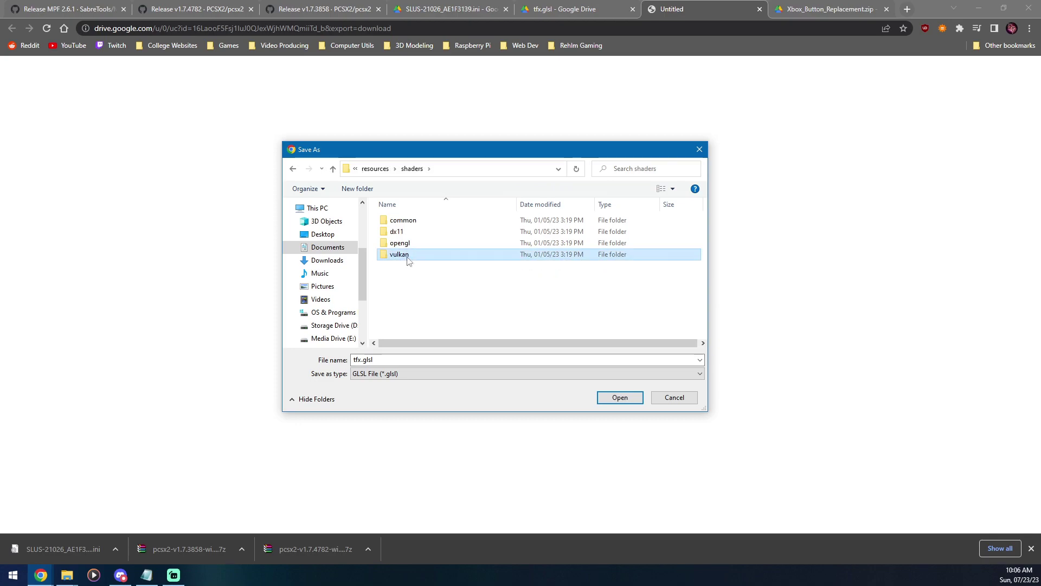
{"action": "double_click", "coordinate": [408, 258]}
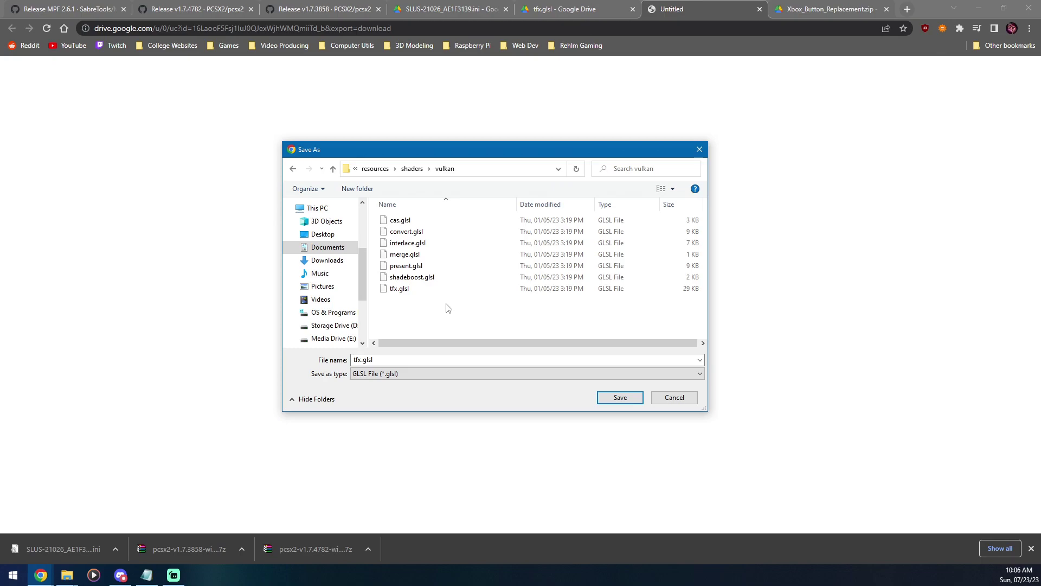
{"action": "double_click", "coordinate": [397, 292]}
{"action": "left_click", "coordinate": [552, 291]}
Step: Switch to the tutorial folder in File Explorer and open the pcsx2-v1.7.3858-windows-64bit-AVX2-Qt folder
{"action": "key", "text": "alt+Tab"}
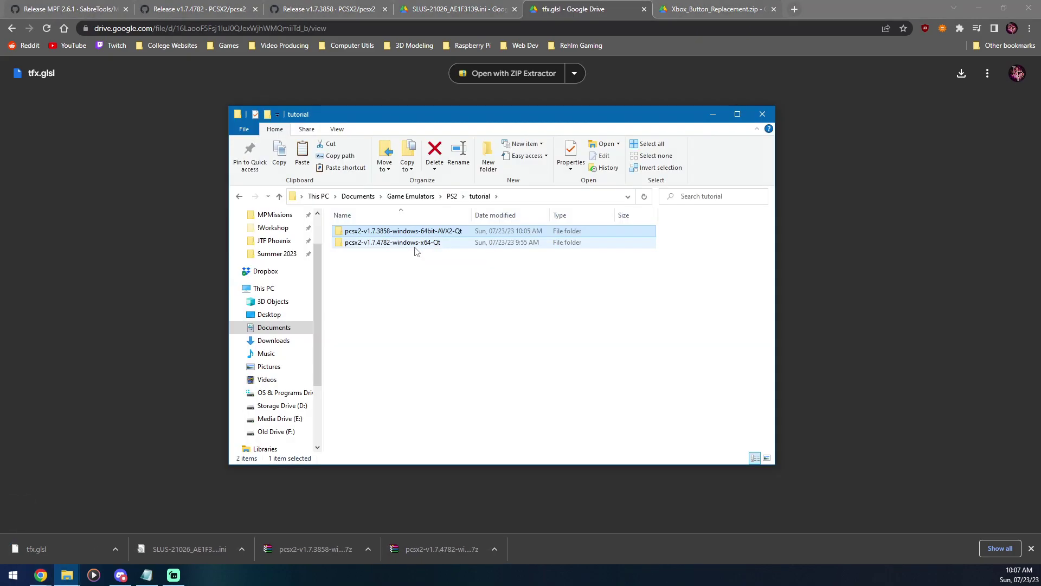
{"action": "left_click", "coordinate": [422, 243]}
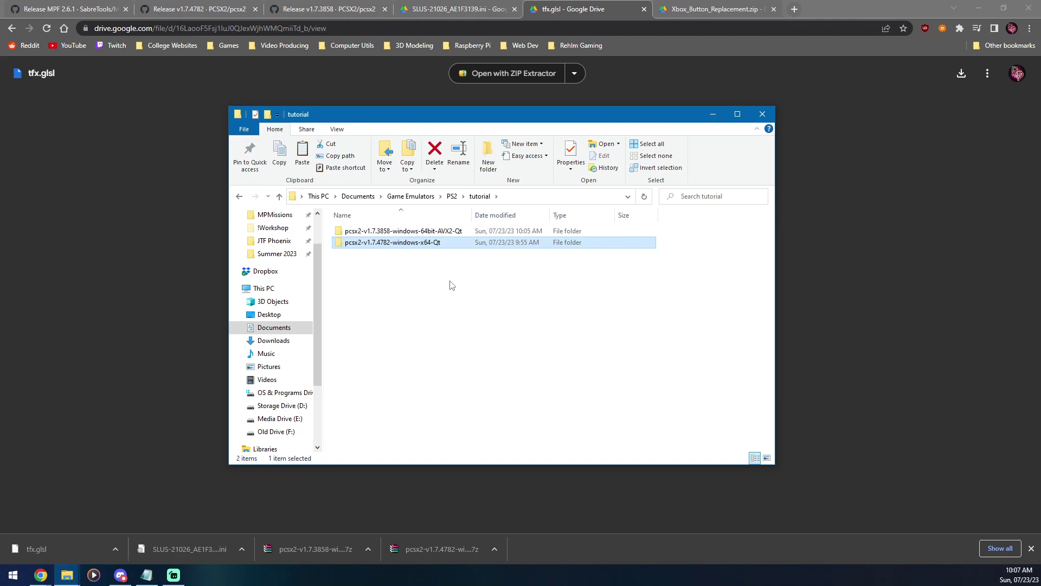
{"action": "double_click", "coordinate": [450, 231]}
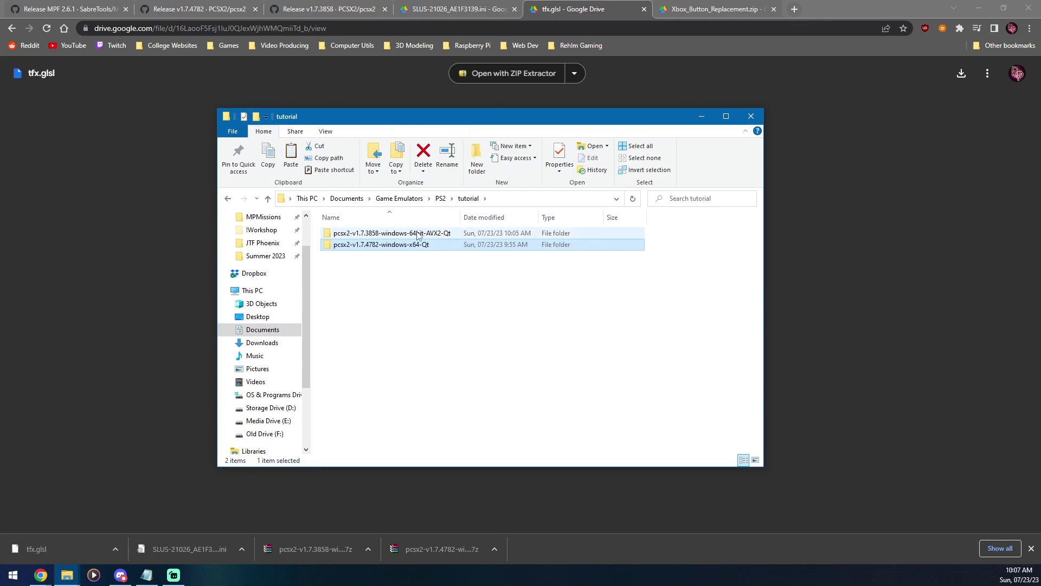
Step: Launch the v1.7.3858 build of PCSX2 from its folder and skip the offered update
{"action": "double_click", "coordinate": [404, 302]}
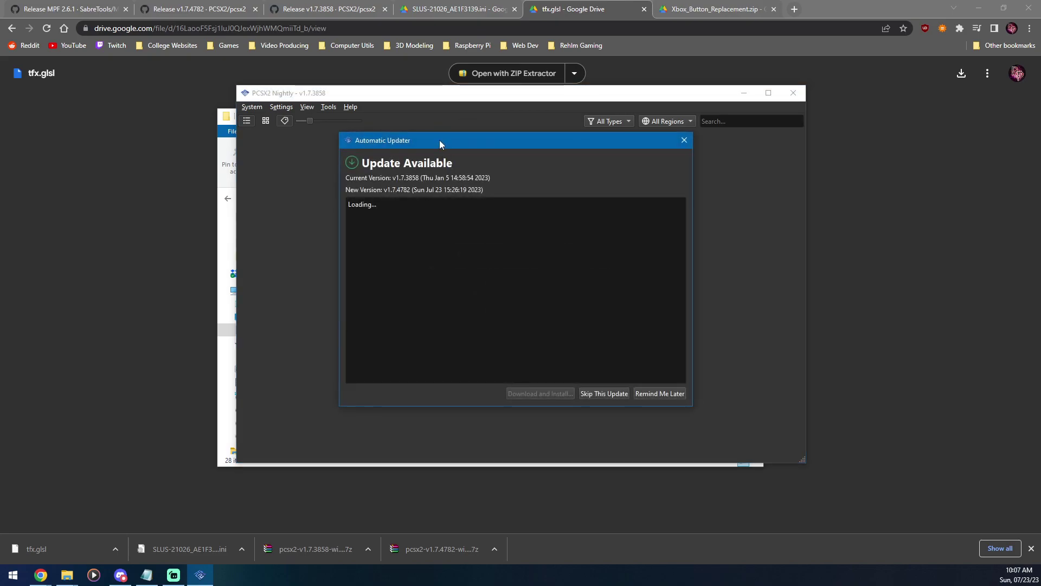
{"action": "left_click_drag", "start_coordinate": [439, 140], "coordinate": [446, 150]}
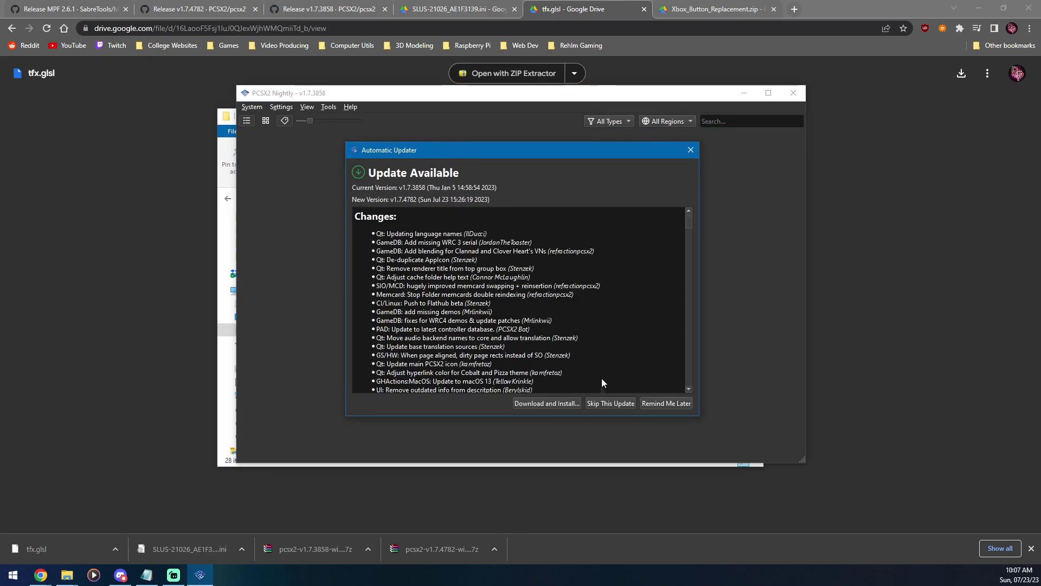
{"action": "left_click", "coordinate": [597, 404]}
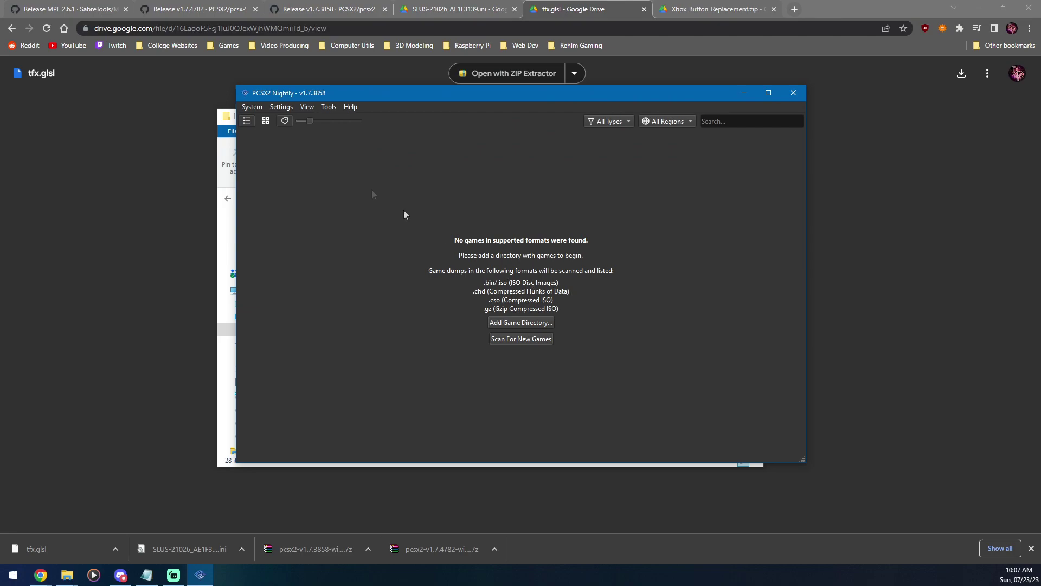
Step: Turn on Show Advanced Settings and accept the warning about changing them
{"action": "left_click", "coordinate": [329, 109]}
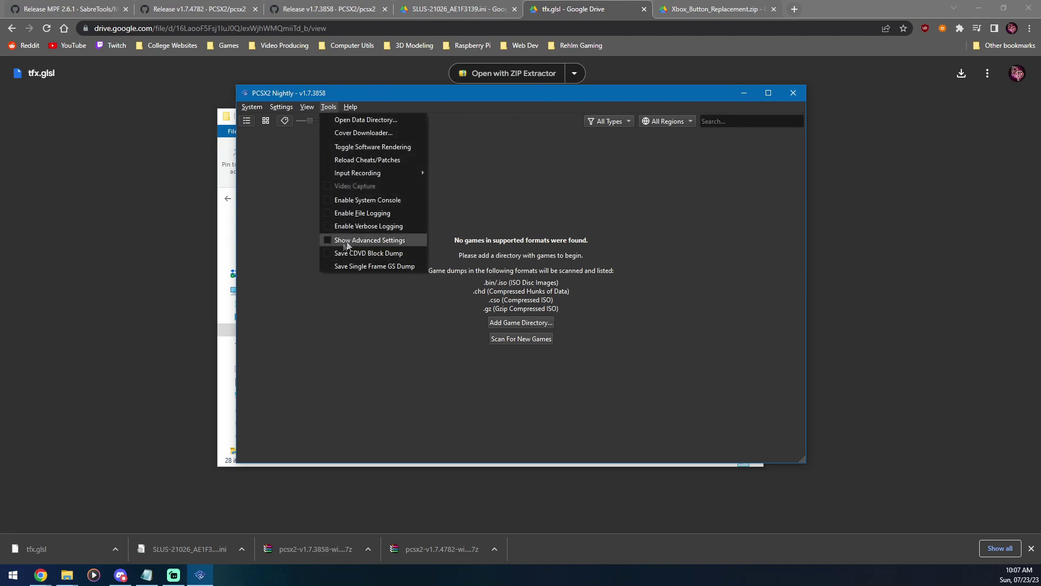
{"action": "left_click", "coordinate": [390, 244]}
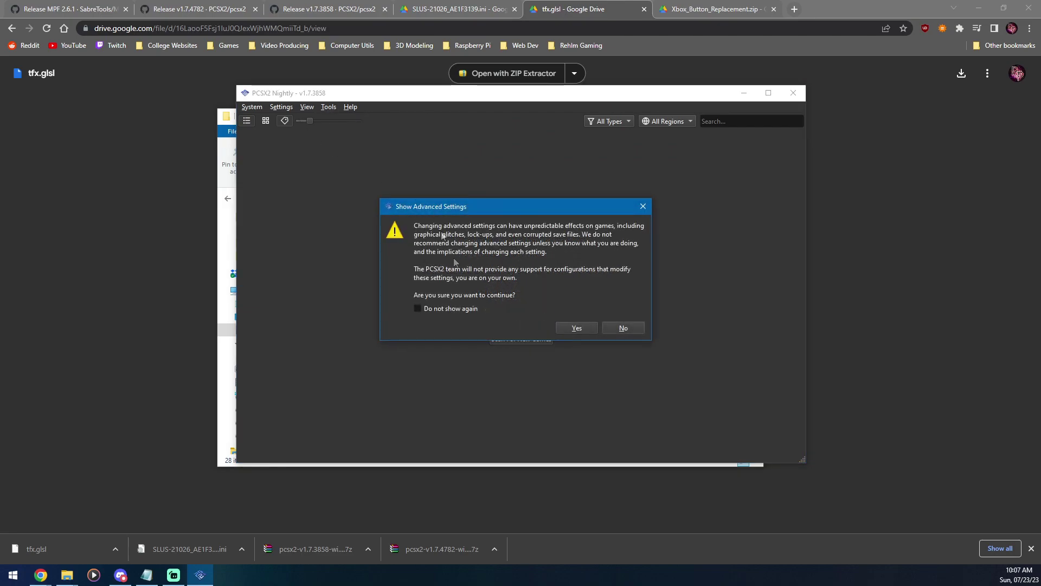
{"action": "left_click", "coordinate": [576, 328]}
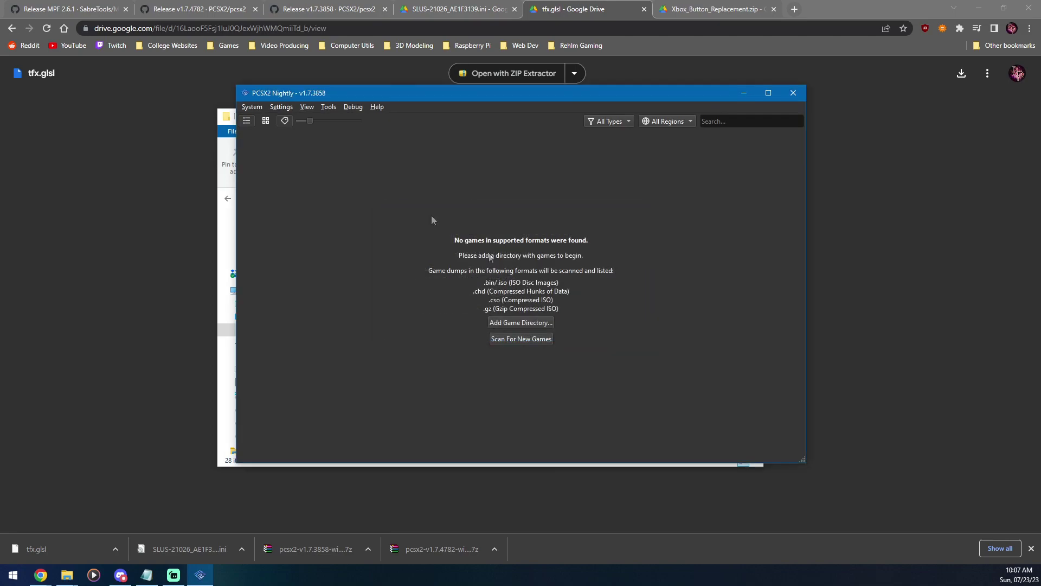
Step: Disable the automatic update check in the PCSX2 interface settings
{"action": "left_click", "coordinate": [282, 108]}
{"action": "left_click", "coordinate": [295, 120]}
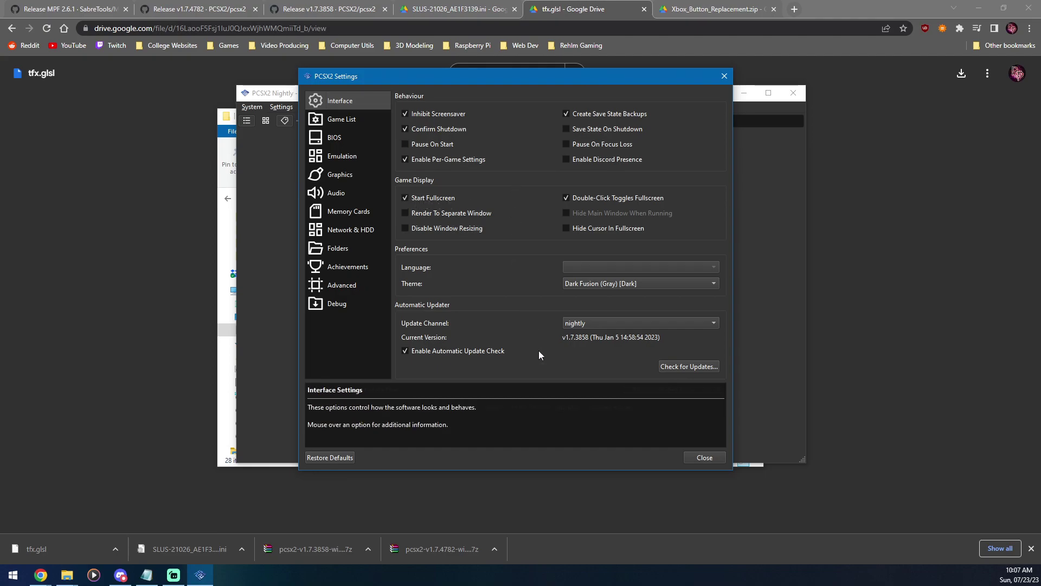
{"action": "left_click", "coordinate": [447, 352]}
Step: Add the PS2\Games folder as a game list search directory and have it scanned recursively
{"action": "left_click", "coordinate": [353, 120]}
{"action": "left_click", "coordinate": [704, 96]}
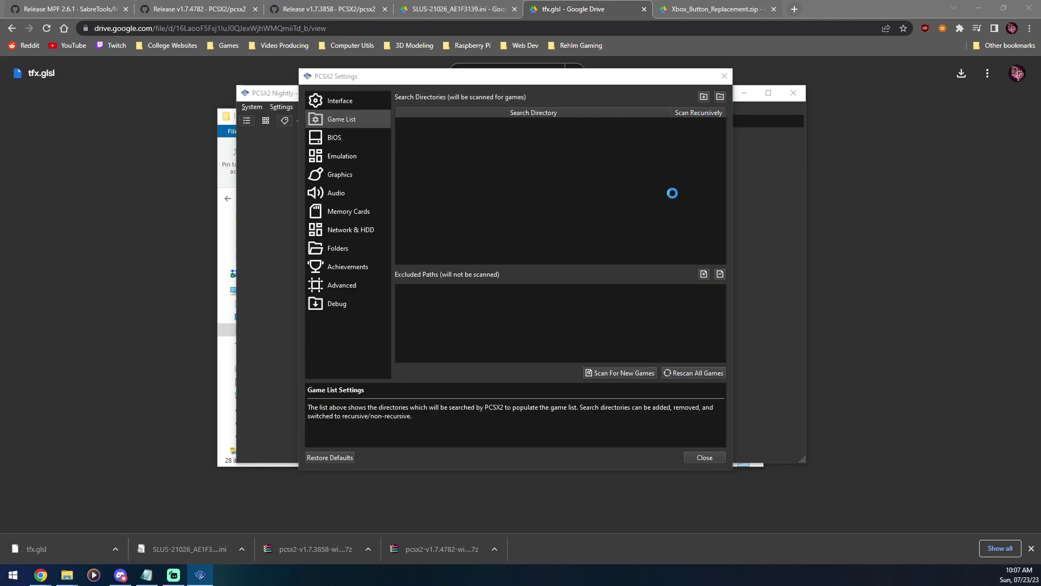
{"action": "left_click", "coordinate": [446, 112]}
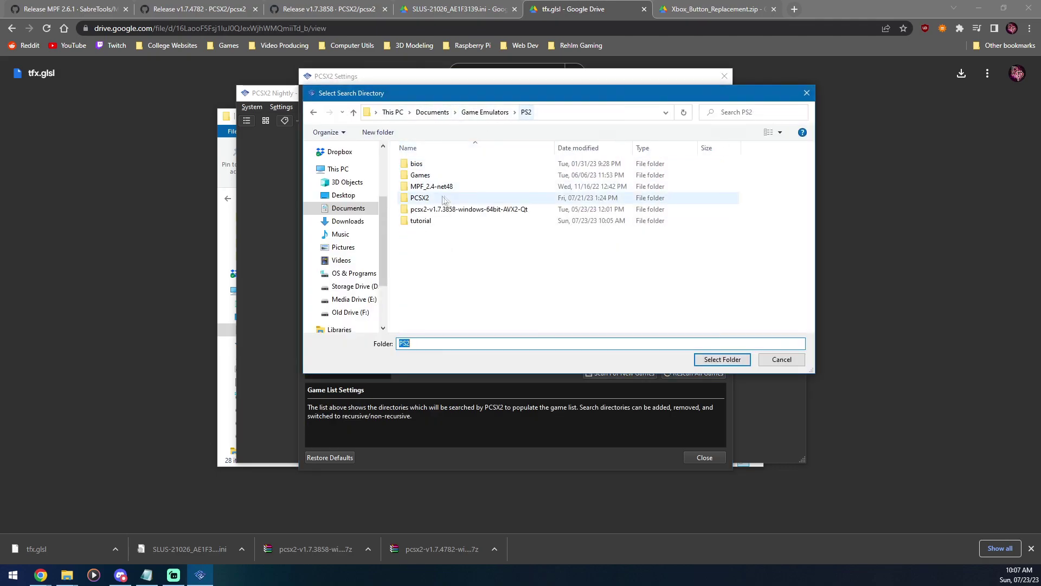
{"action": "left_click", "coordinate": [420, 174]}
{"action": "left_click", "coordinate": [696, 360]}
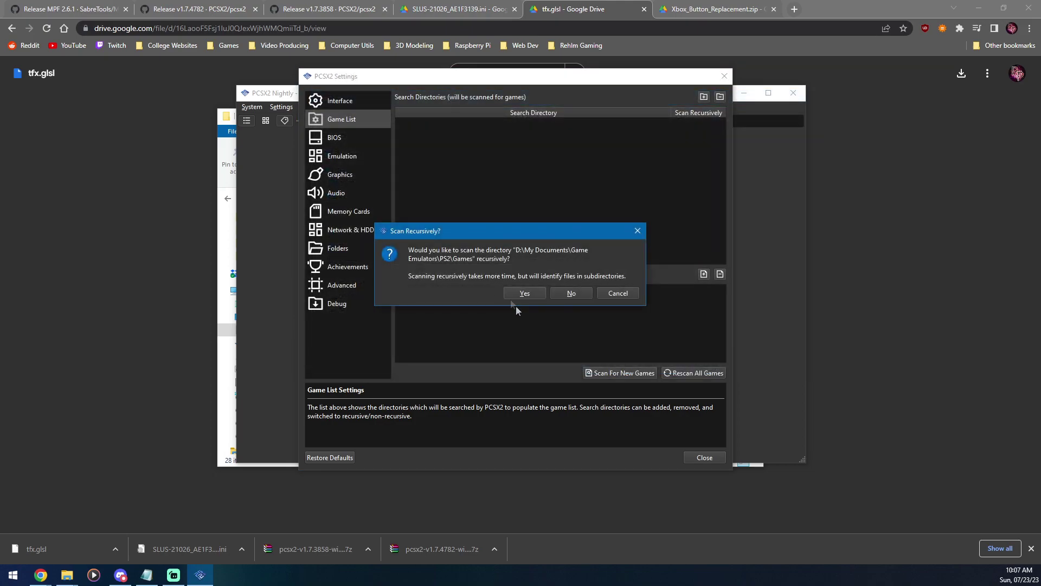
{"action": "left_click", "coordinate": [533, 293]}
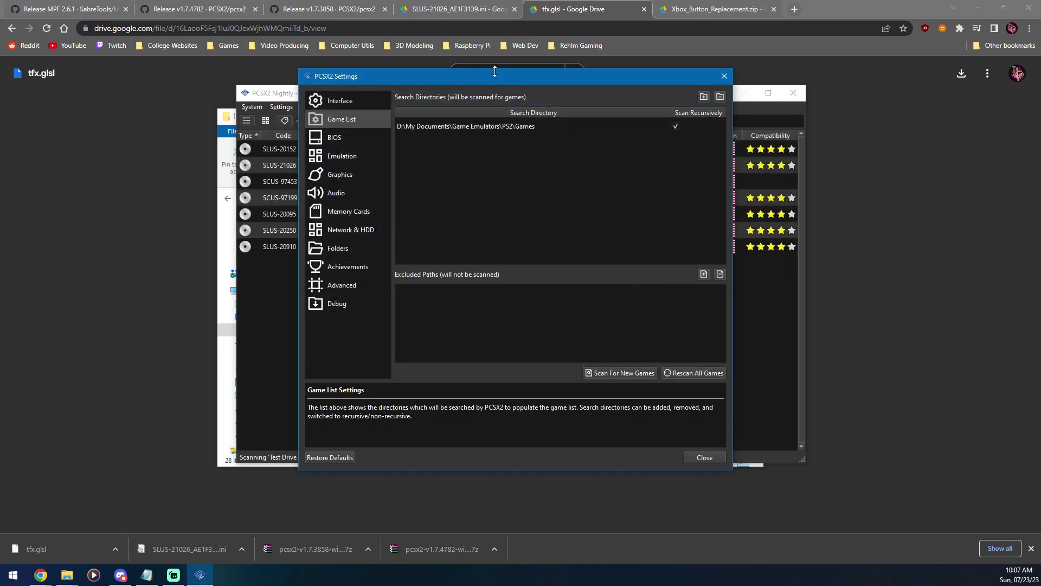
{"action": "mouse_move", "coordinate": [469, 81]}
{"action": "left_mouse_down"}
{"action": "mouse_move", "coordinate": [677, 121]}
{"action": "mouse_move", "coordinate": [467, 86]}
{"action": "left_mouse_up"}
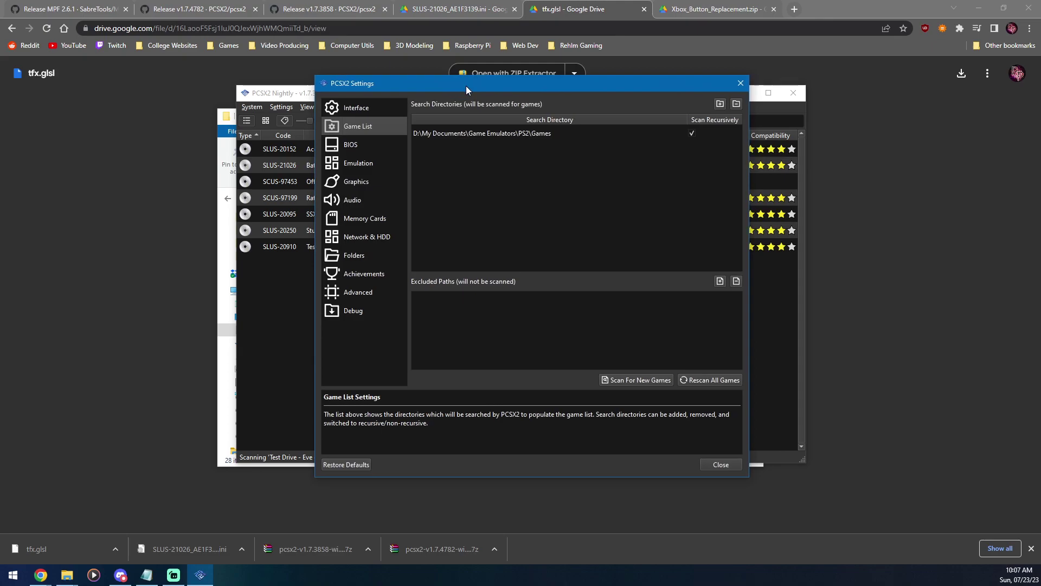
Step: Set the BIOS directory to the PS2\bios folder and select the USA BIOS scph39001.bin
{"action": "left_click", "coordinate": [357, 144]}
{"action": "left_click", "coordinate": [675, 132]}
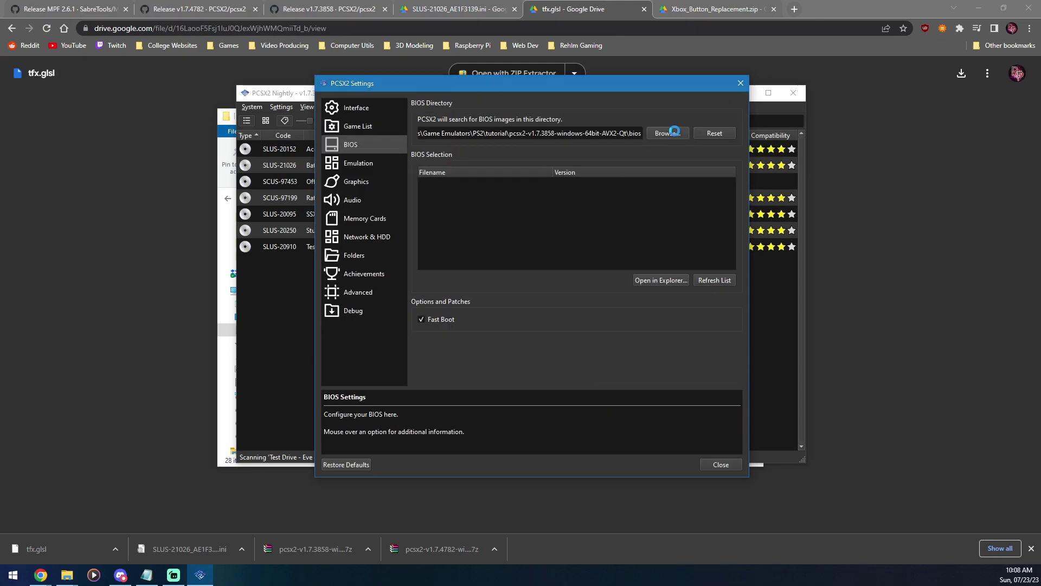
{"action": "left_click", "coordinate": [478, 171]}
{"action": "key", "text": "Return"}
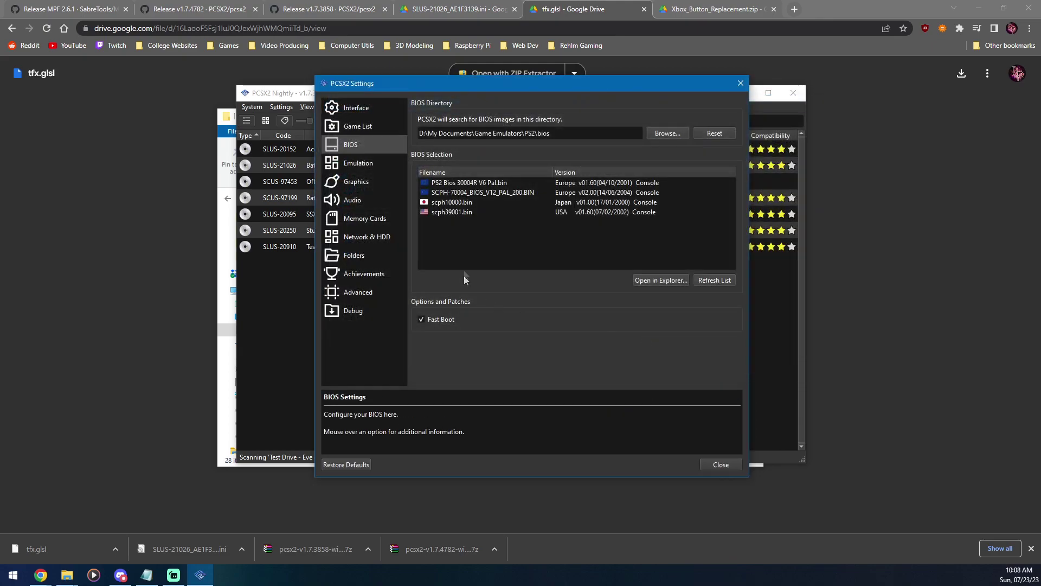
{"action": "left_click", "coordinate": [453, 213]}
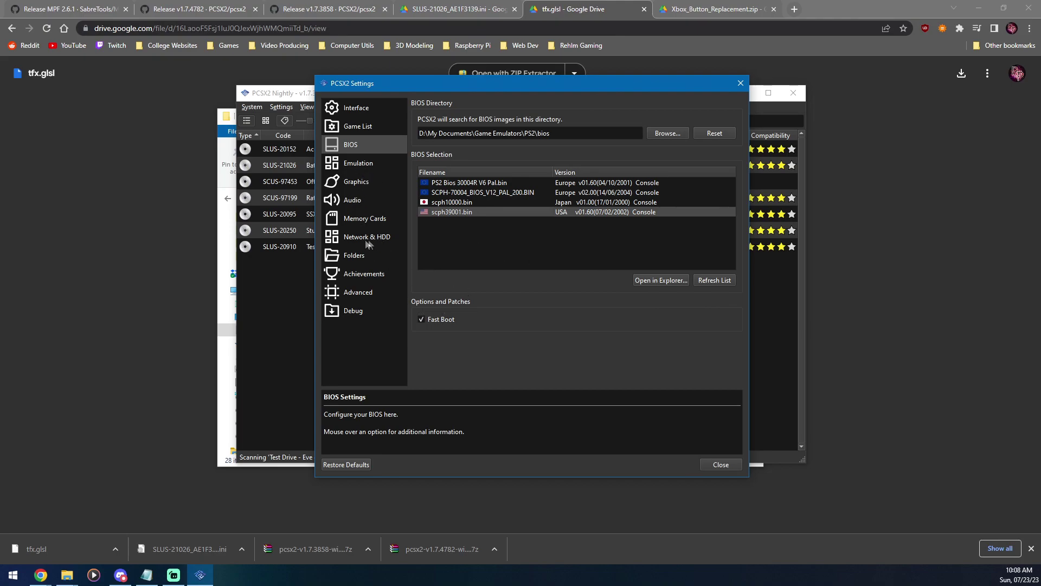
Step: Disable the Port 2 memory card and close the PCSX2 settings
{"action": "left_click", "coordinate": [372, 220]}
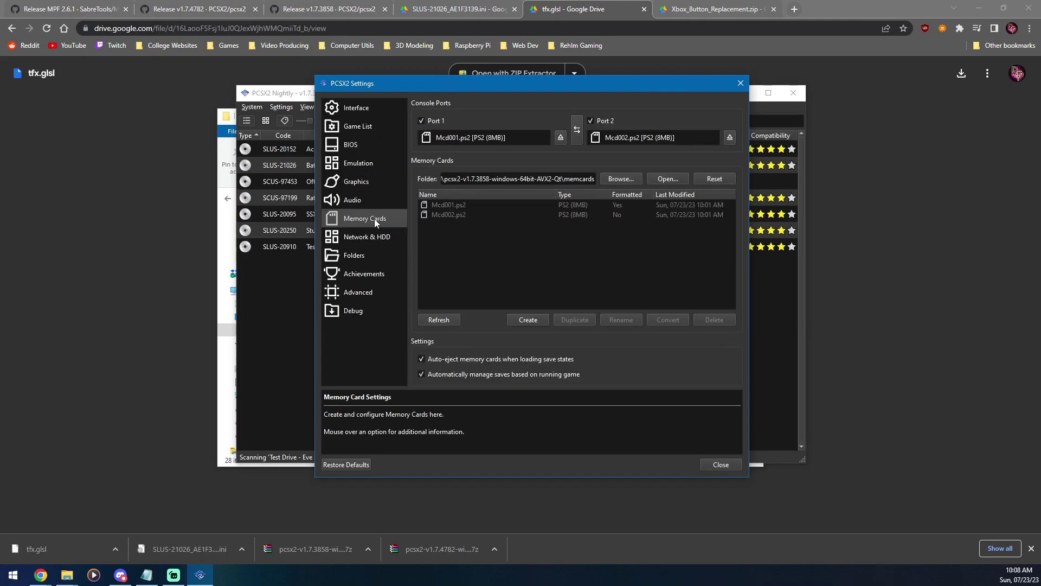
{"action": "left_click", "coordinate": [591, 119]}
{"action": "left_click_drag", "start_coordinate": [486, 81], "coordinate": [476, 87]}
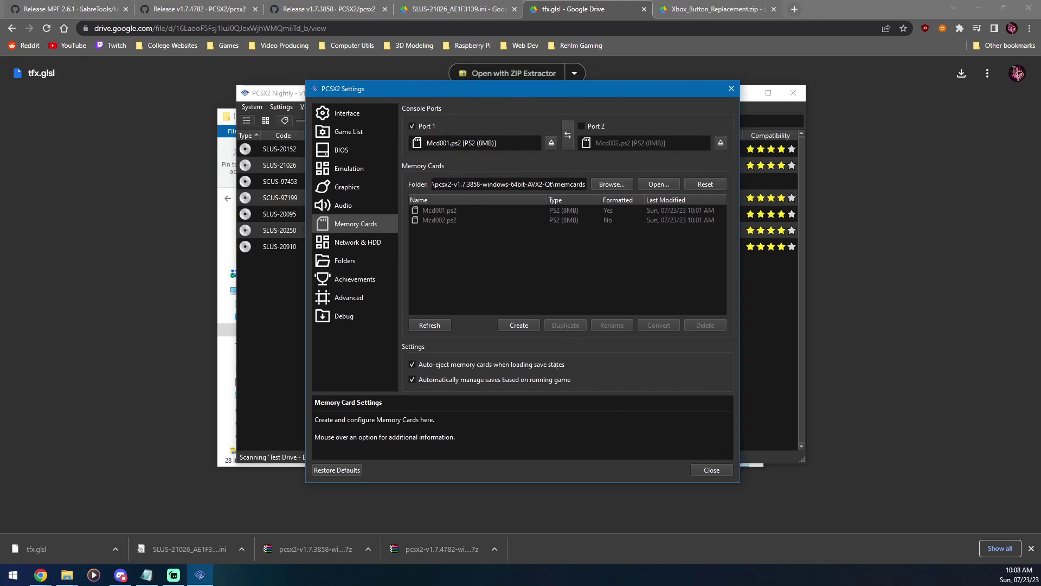
{"action": "left_click_drag", "start_coordinate": [422, 89], "coordinate": [413, 85]}
{"action": "left_click", "coordinate": [704, 464]}
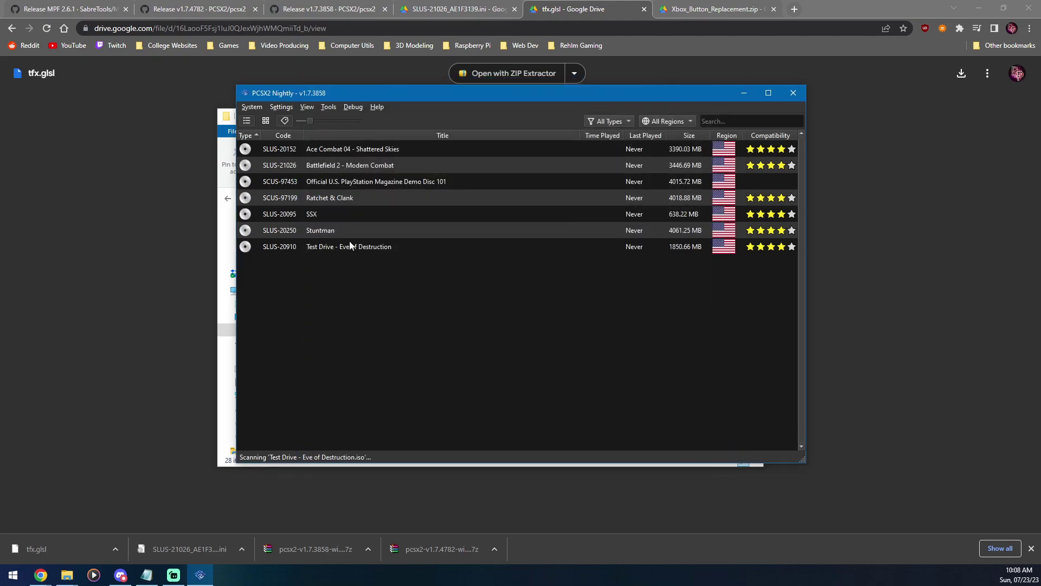
Step: Automatically map the DualShock 2 on Controller Port 1 to the SDL-0 Xbox 360 Controller
{"action": "left_click", "coordinate": [281, 107]}
{"action": "left_click", "coordinate": [319, 236]}
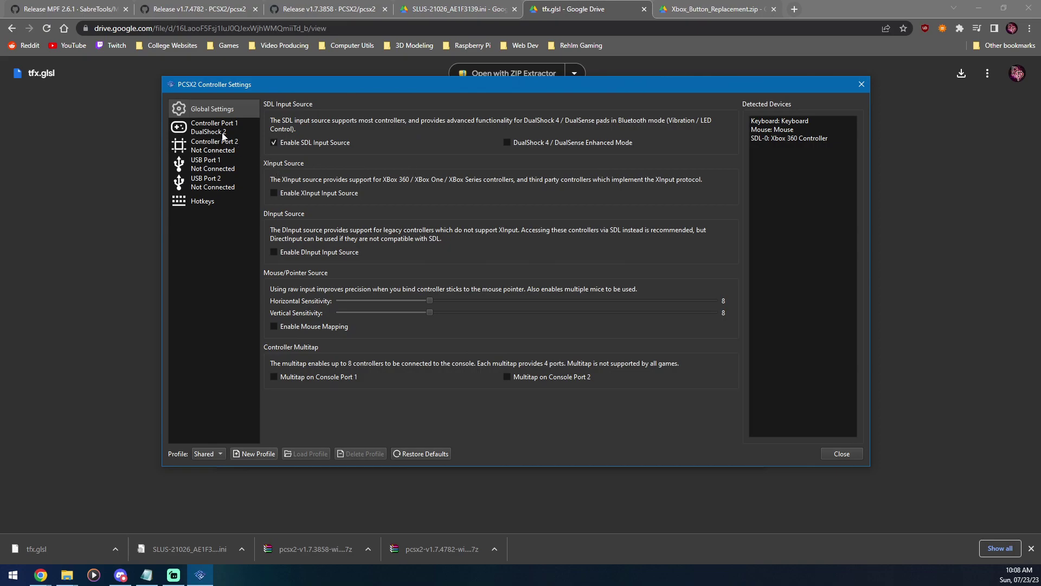
{"action": "left_click", "coordinate": [213, 129]}
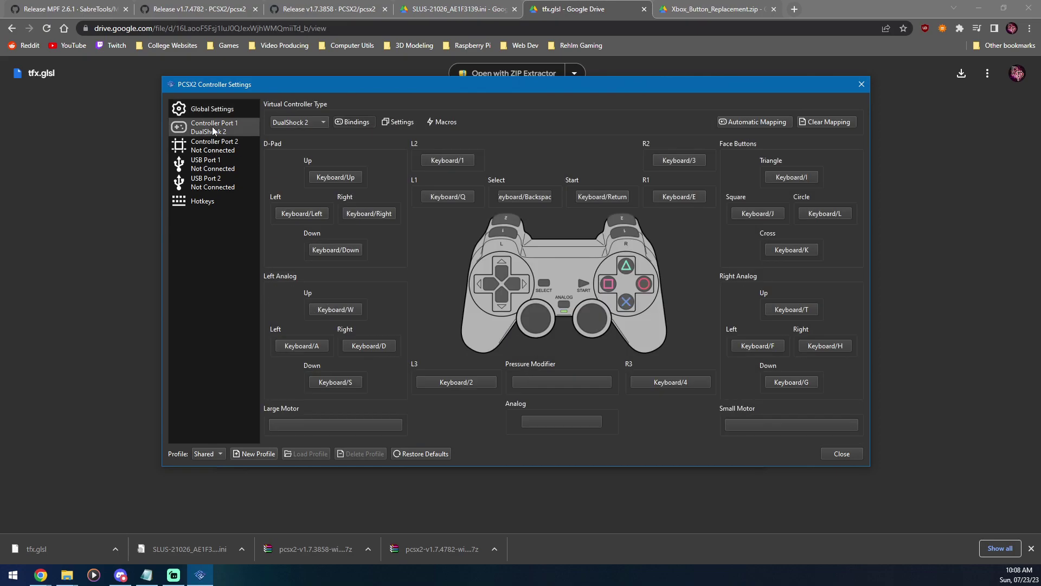
{"action": "left_click", "coordinate": [767, 121]}
{"action": "left_click", "coordinate": [802, 151]}
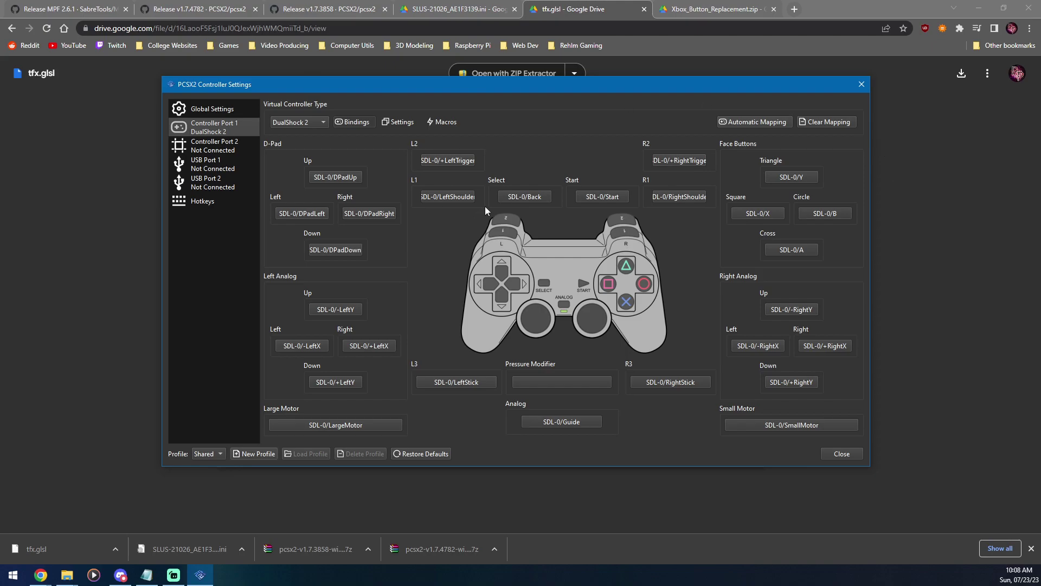
{"action": "left_click", "coordinate": [755, 123]}
{"action": "left_click", "coordinate": [731, 127]}
Step: Set the Controller Port 1 analog sensitivity to 1.00 and close the controller settings
{"action": "left_click", "coordinate": [399, 122]}
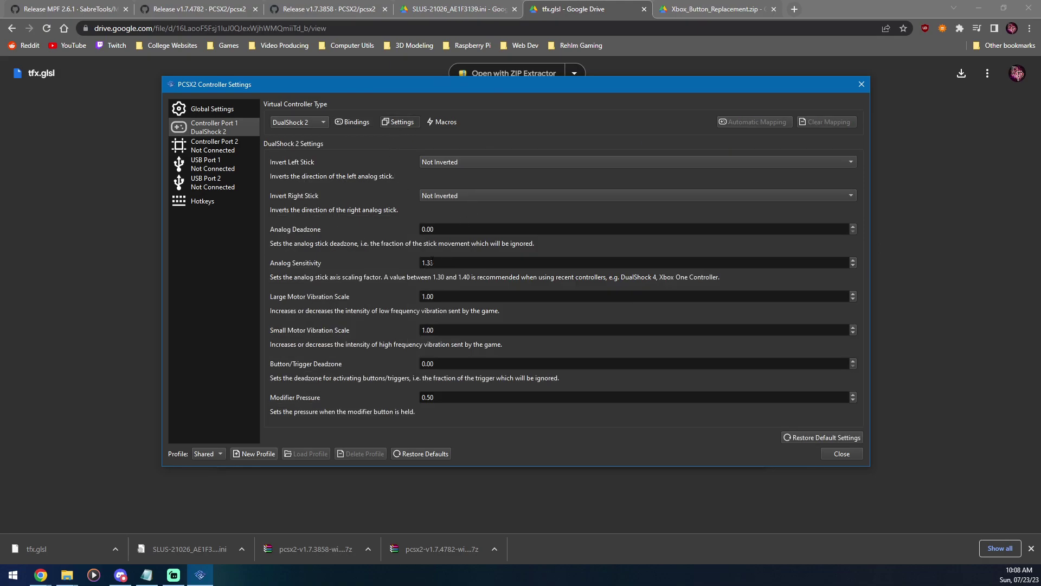
{"action": "left_click_drag", "start_coordinate": [434, 264], "coordinate": [415, 262]}
{"action": "type", "text": "1"}
{"action": "key", "text": "Tab"}
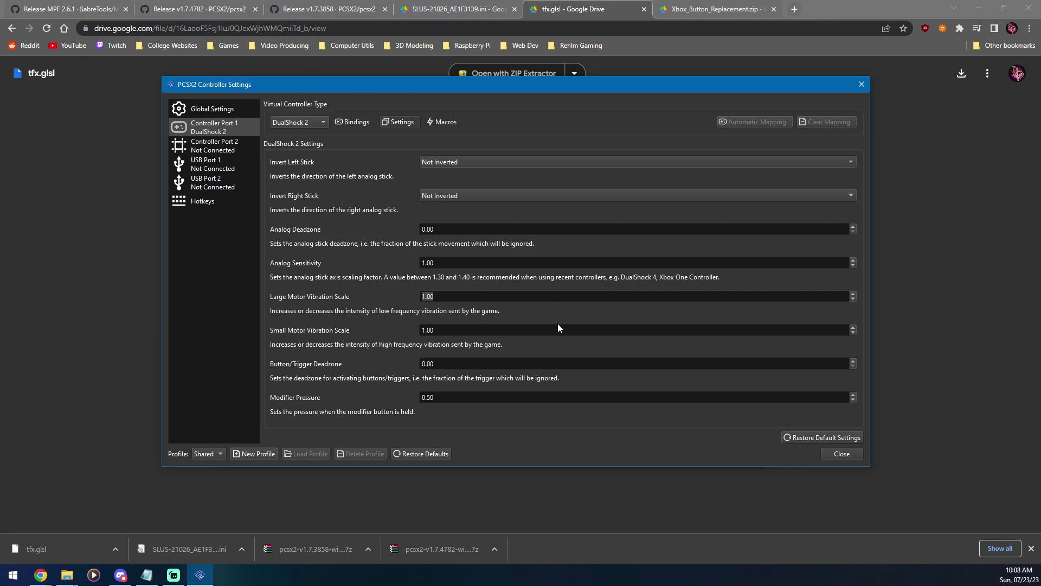
{"action": "left_click", "coordinate": [841, 455]}
Step: Show the game list as a cover grid and open the Cover Downloader
{"action": "left_click_drag", "start_coordinate": [414, 96], "coordinate": [429, 99]}
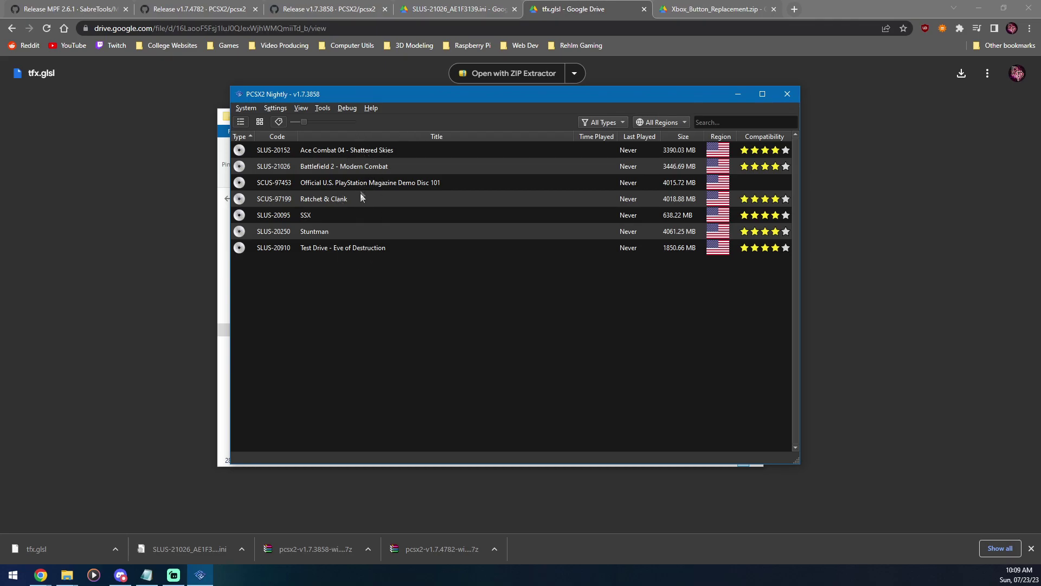
{"action": "left_click", "coordinate": [260, 122]}
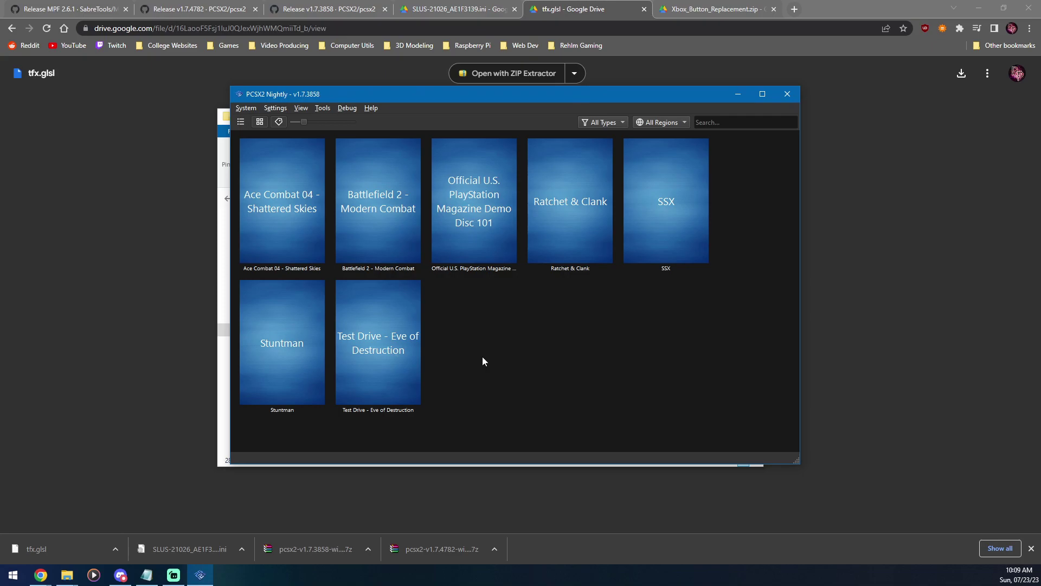
{"action": "left_click", "coordinate": [347, 109]}
{"action": "mouse_move", "coordinate": [317, 108]}
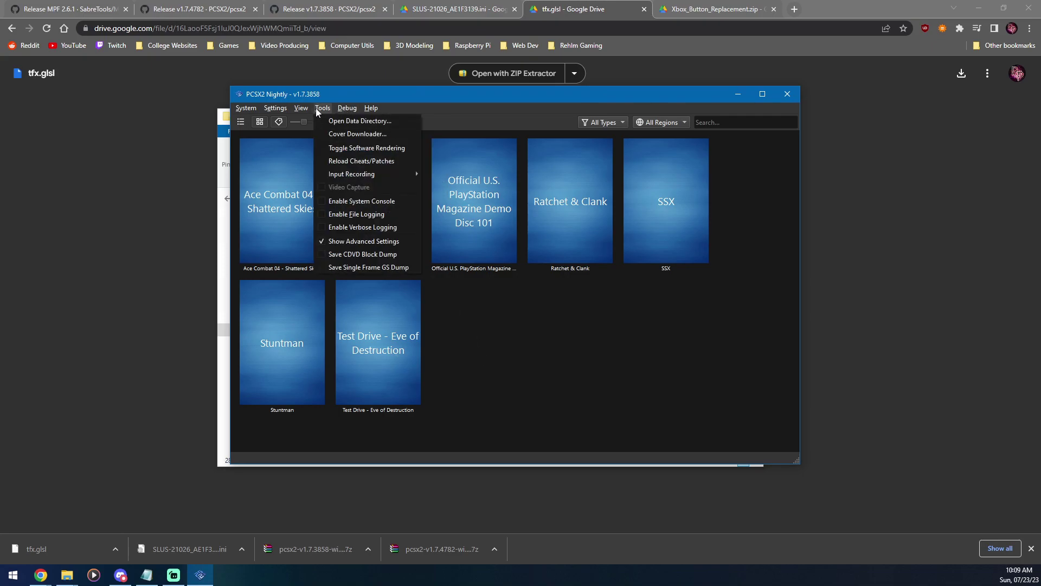
{"action": "left_click", "coordinate": [341, 132]}
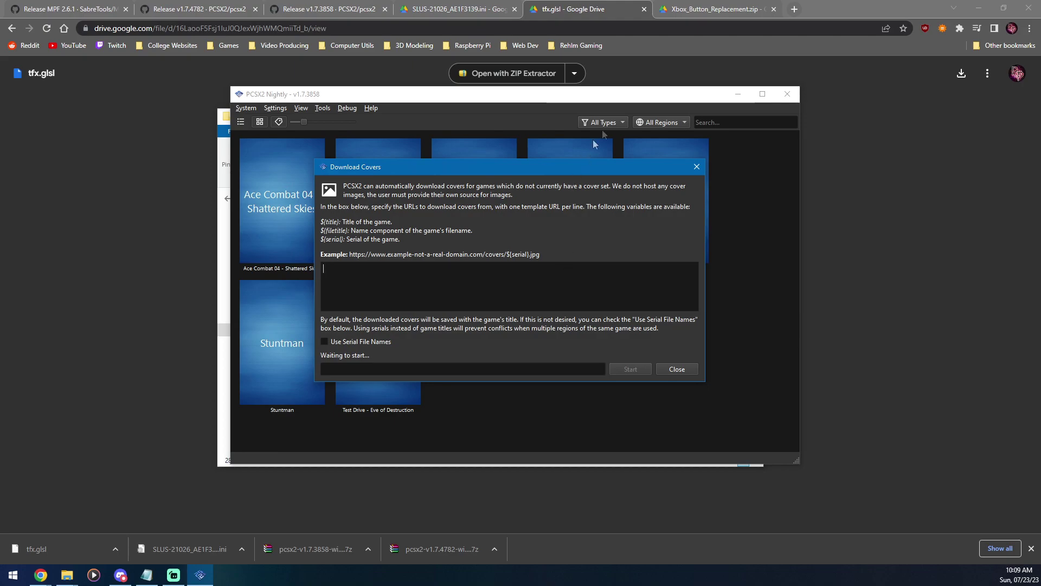
{"action": "left_click", "coordinate": [146, 575]}
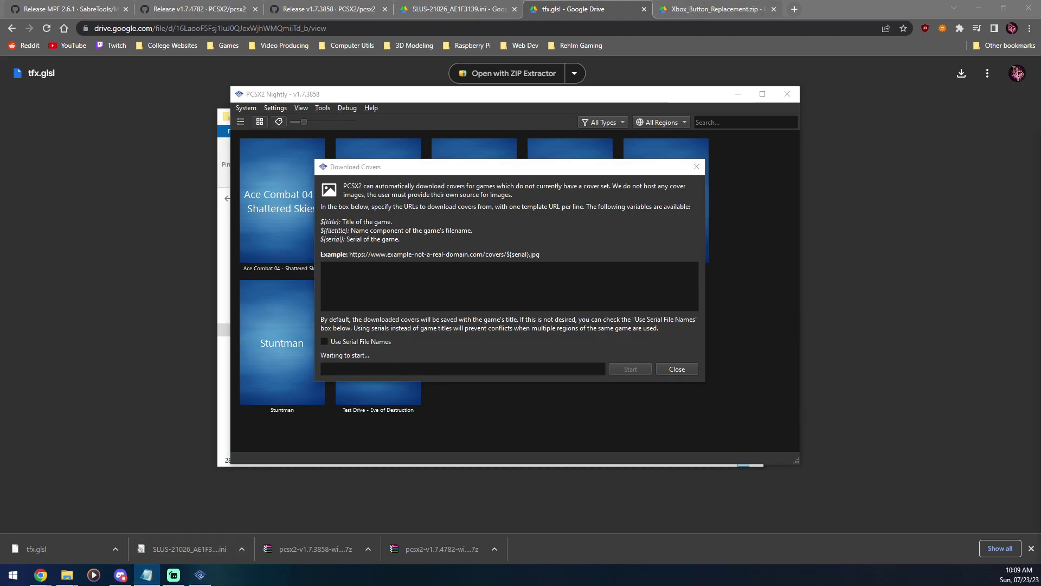
{"action": "left_click", "coordinate": [462, 292]}
{"action": "type", "text": "https://raw.githubusercontent.com/xlenore/ps2-covers/main/covers/${serial}.jpg"}
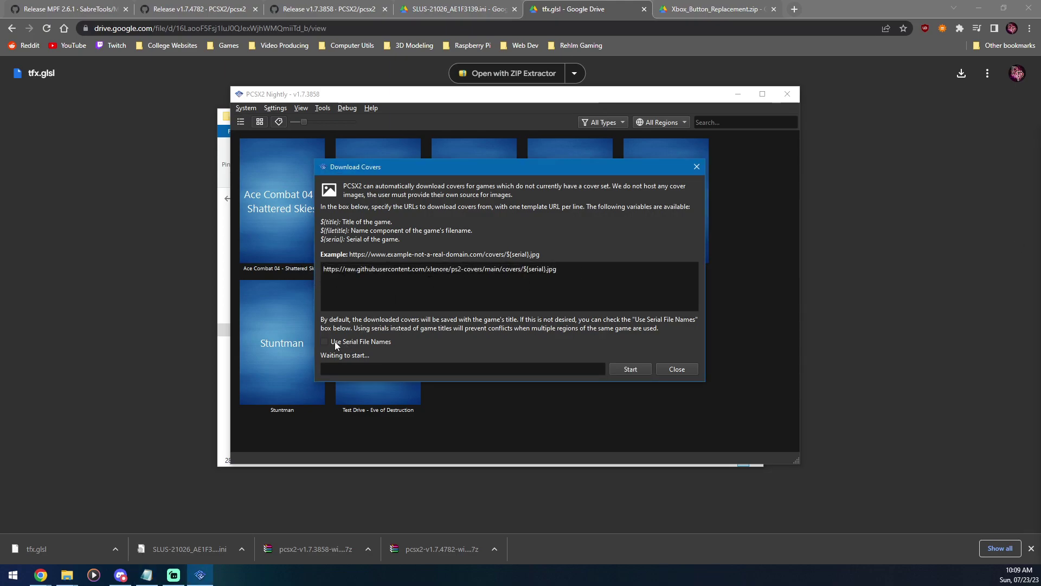
{"action": "left_click", "coordinate": [623, 368]}
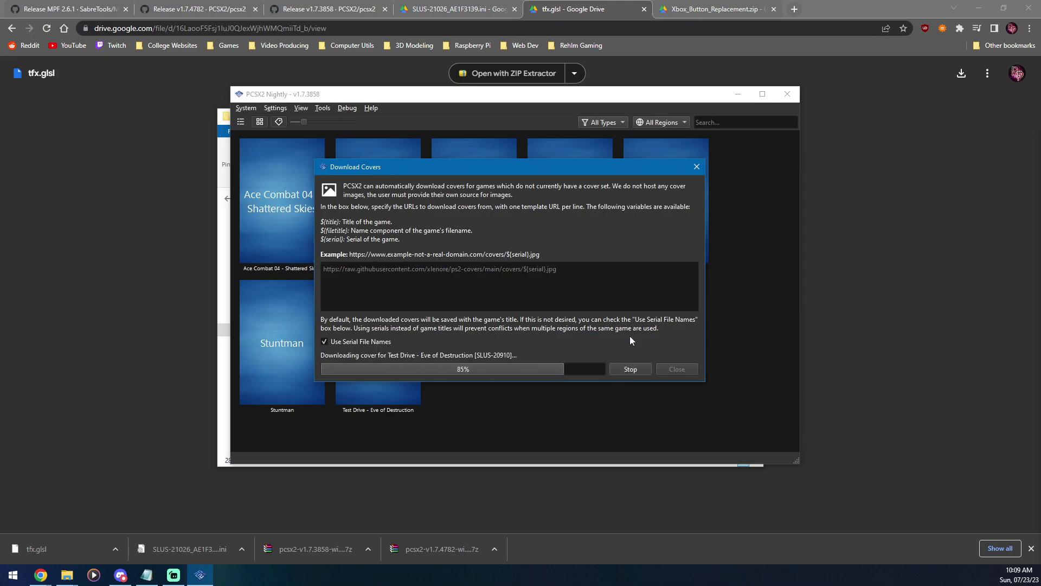
{"action": "left_click", "coordinate": [677, 370]}
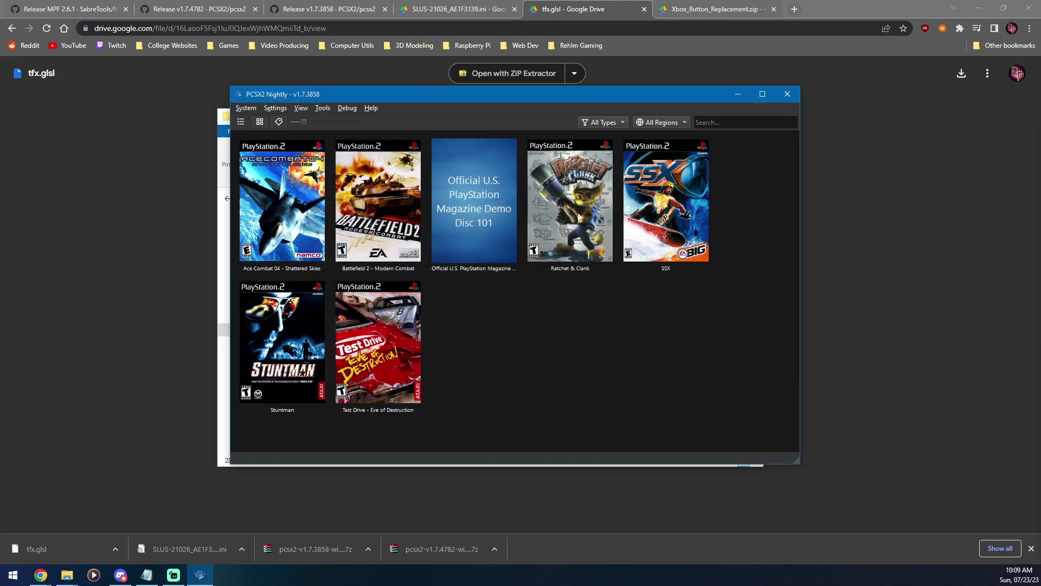
{"action": "left_click_drag", "start_coordinate": [471, 93], "coordinate": [462, 98]}
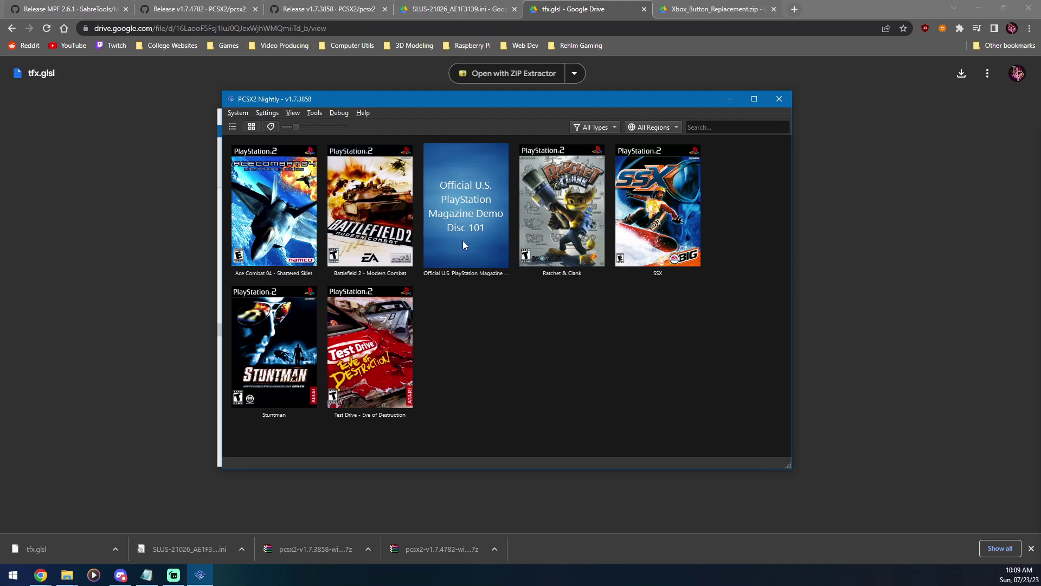
{"action": "left_click_drag", "start_coordinate": [363, 95], "coordinate": [375, 87]}
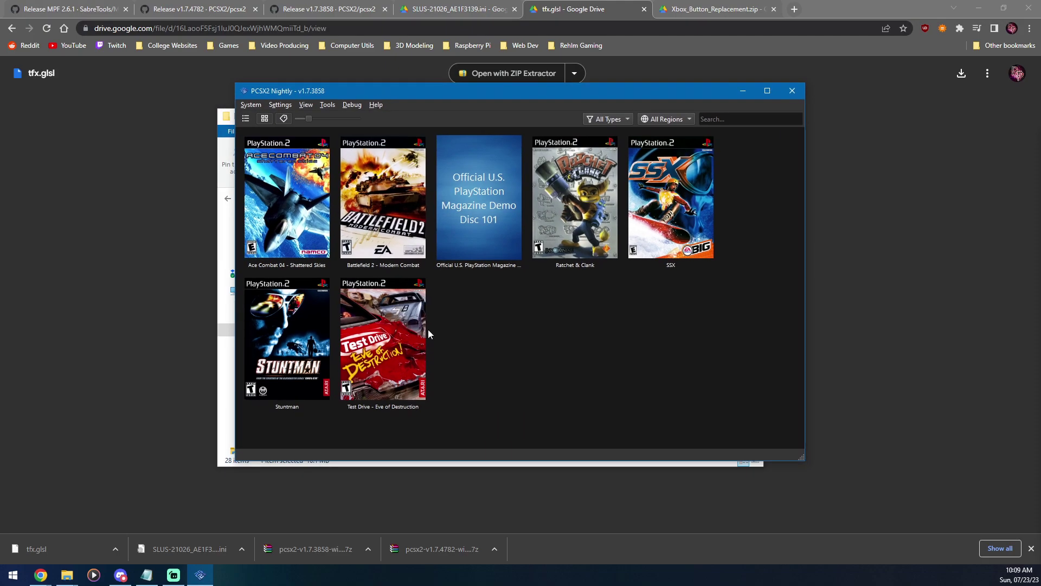
{"action": "left_click_drag", "start_coordinate": [469, 98], "coordinate": [451, 107]}
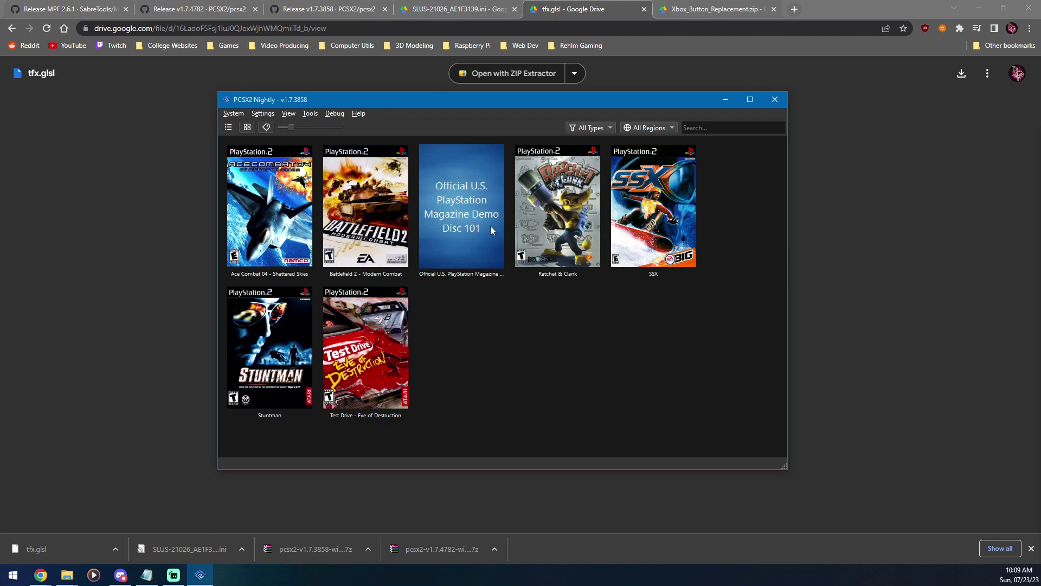
Step: Download Xbox_Button_Replacement.zip from its Google Drive page into the textures folder of pcsx2-v1.7.3858-windows-64bit-AVX2-Qt
{"action": "left_click", "coordinate": [67, 574]}
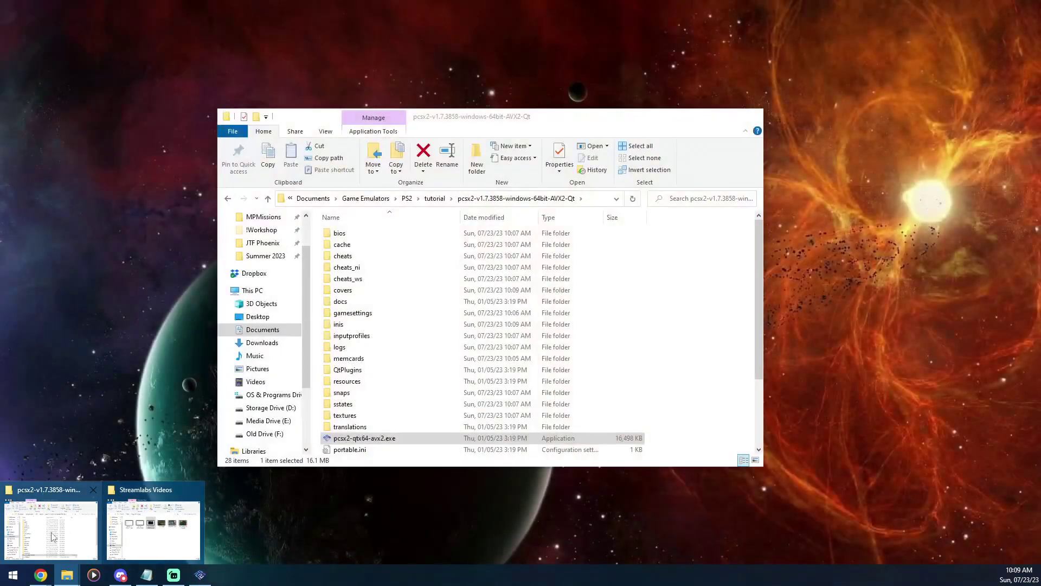
{"action": "left_click", "coordinate": [53, 537]}
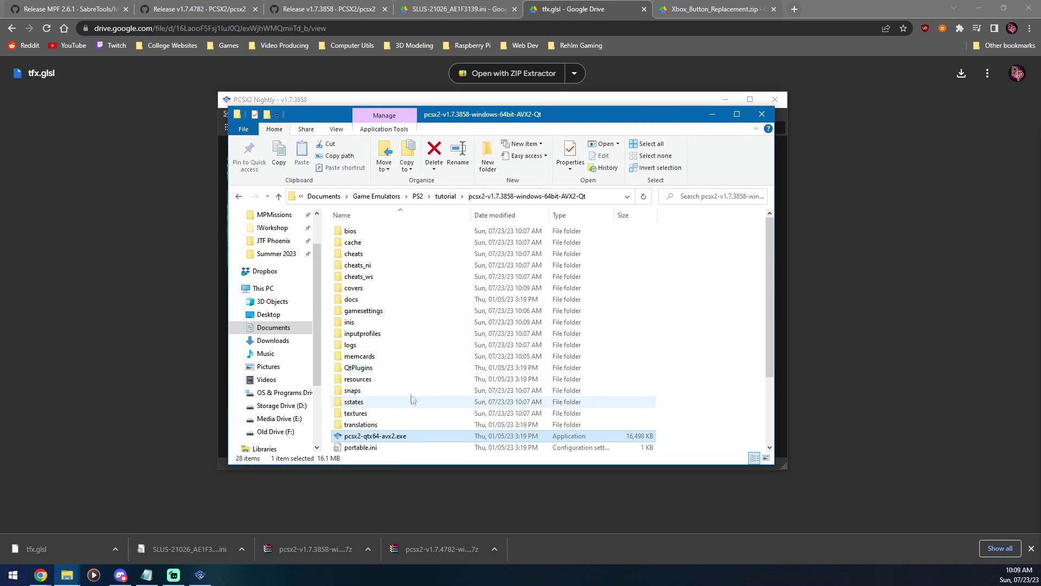
{"action": "left_click_drag", "start_coordinate": [507, 112], "coordinate": [399, 111]}
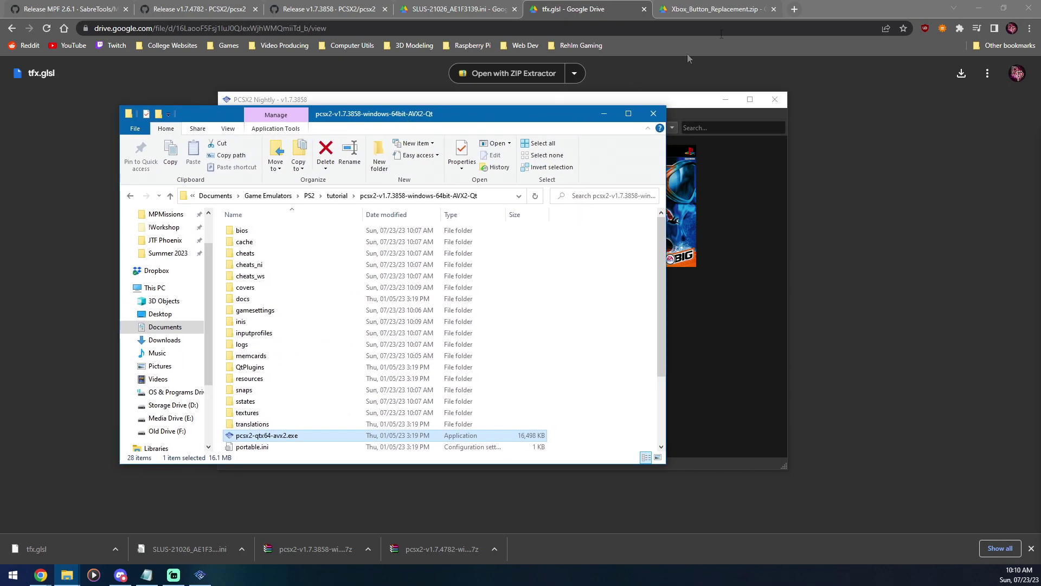
{"action": "left_click", "coordinate": [708, 11]}
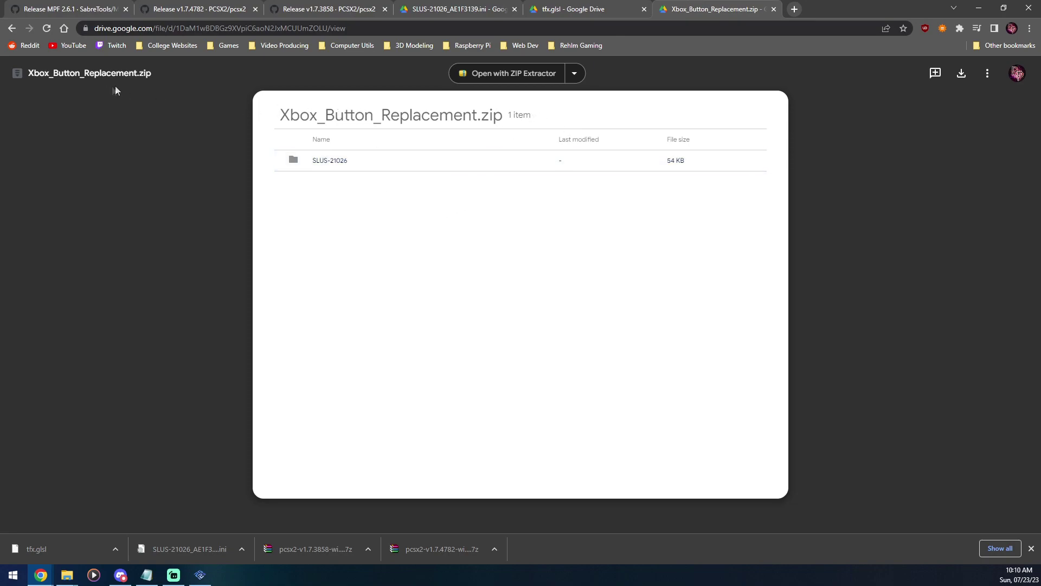
{"action": "left_click", "coordinate": [961, 72]}
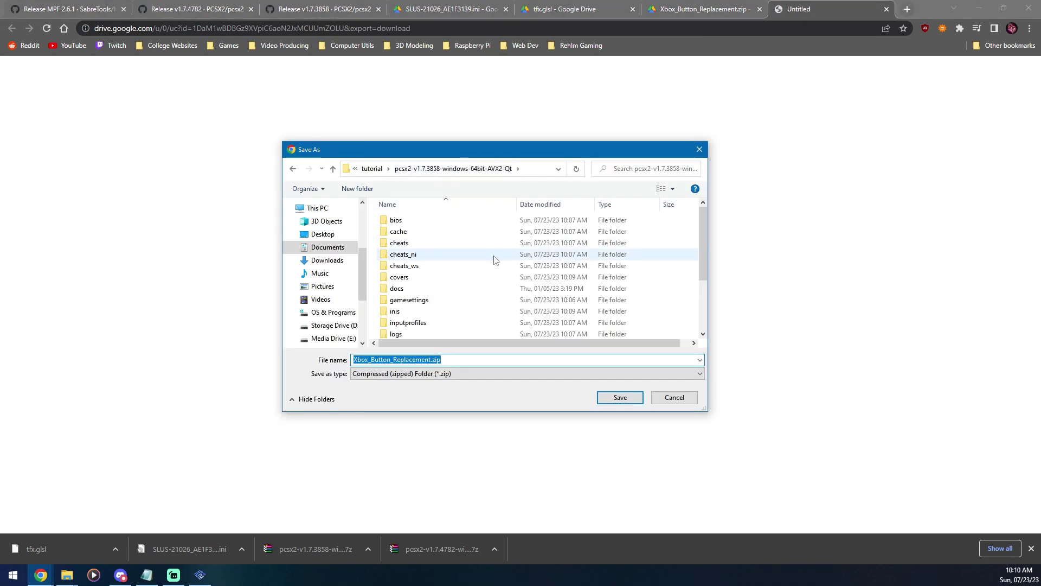
{"action": "scroll", "coordinate": [495, 260], "scroll_direction": "down", "scroll_amount": 3}
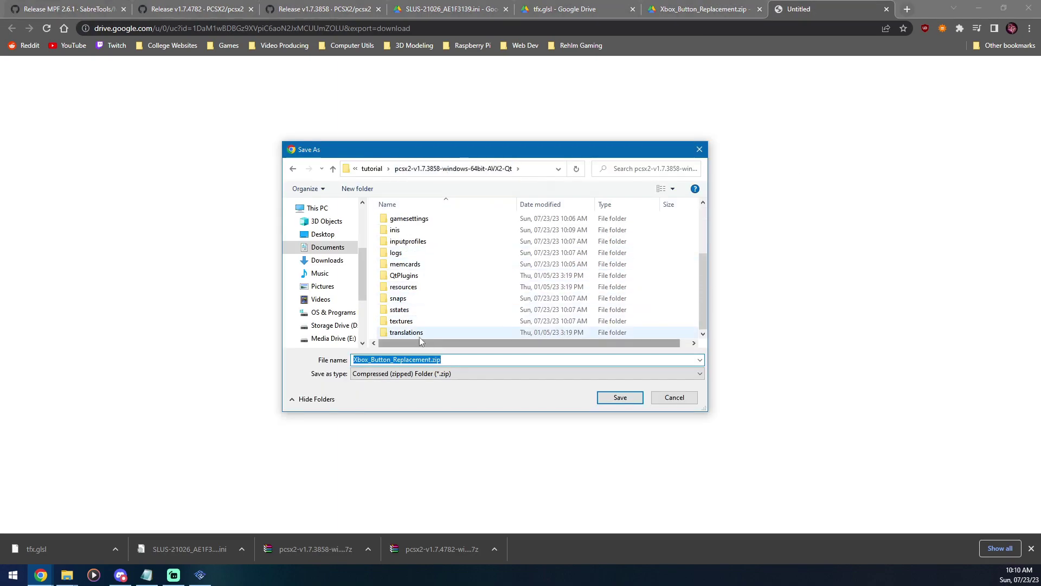
{"action": "double_click", "coordinate": [404, 321]}
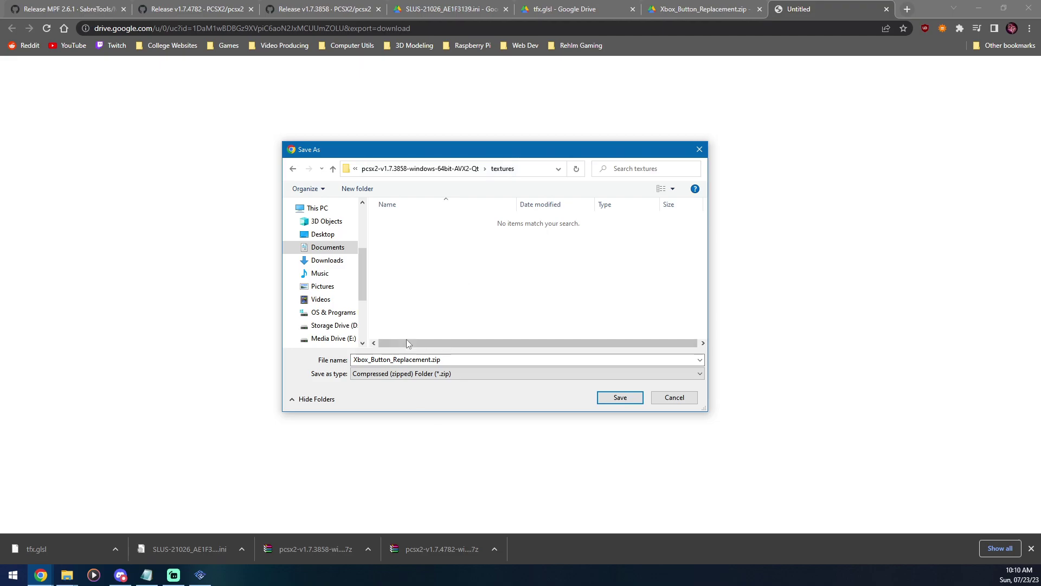
{"action": "left_click", "coordinate": [620, 396]}
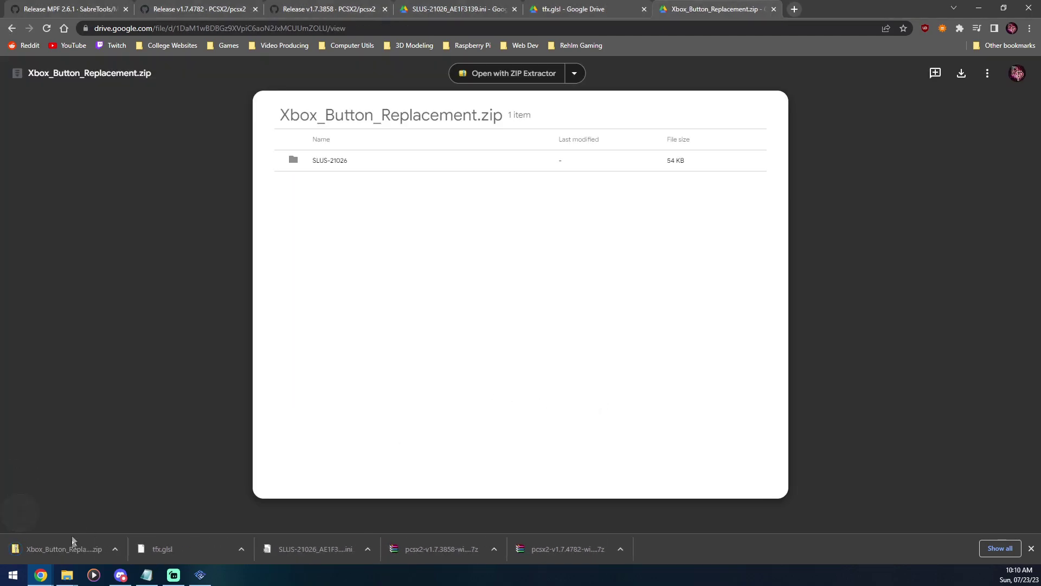
Step: Extract Xbox_Button_Replacement.zip directly into the v1.7.3858 textures folder, delete the archive and close the folder window
{"action": "mouse_move", "coordinate": [67, 575]}
{"action": "left_click", "coordinate": [76, 520]}
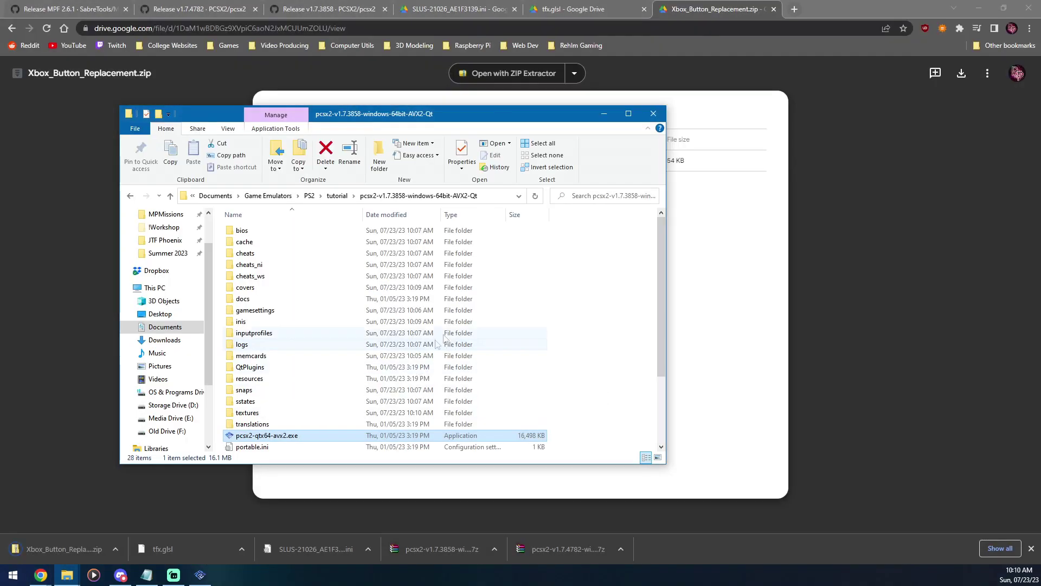
{"action": "double_click", "coordinate": [254, 412]}
{"action": "left_click", "coordinate": [274, 230]}
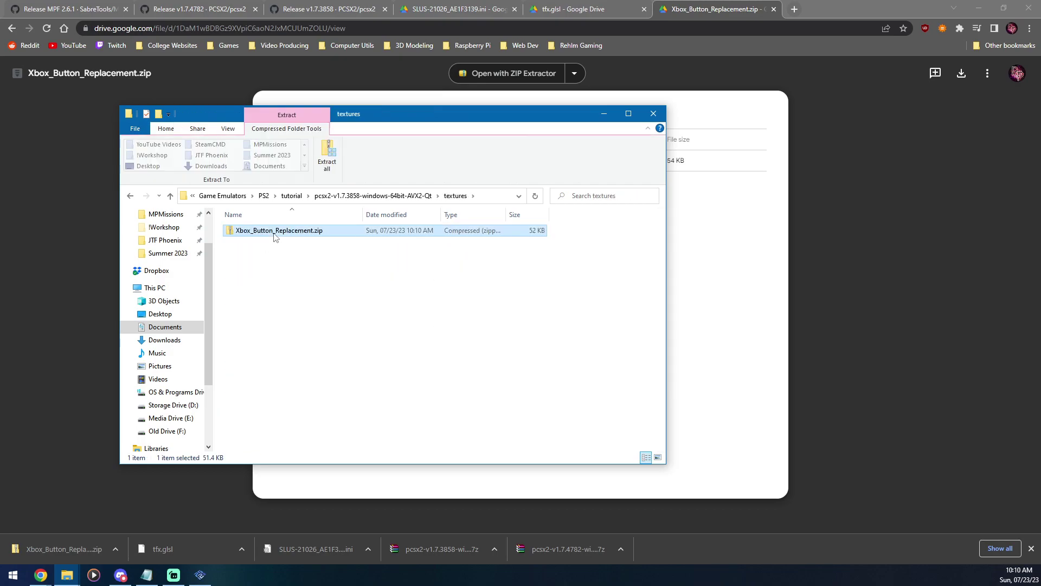
{"action": "right_click", "coordinate": [274, 231]}
{"action": "mouse_move", "coordinate": [316, 245]}
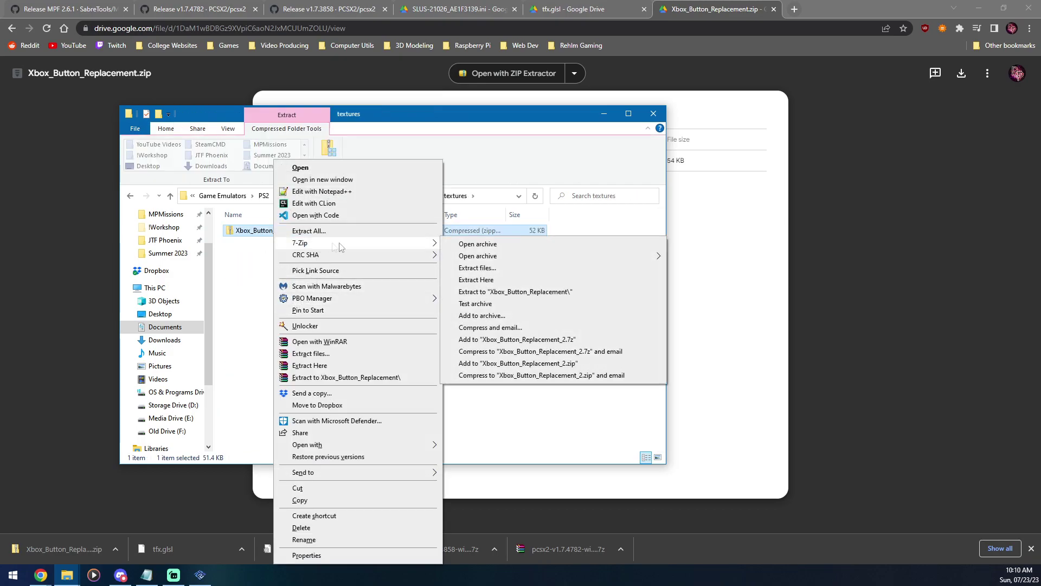
{"action": "left_click", "coordinate": [479, 291]}
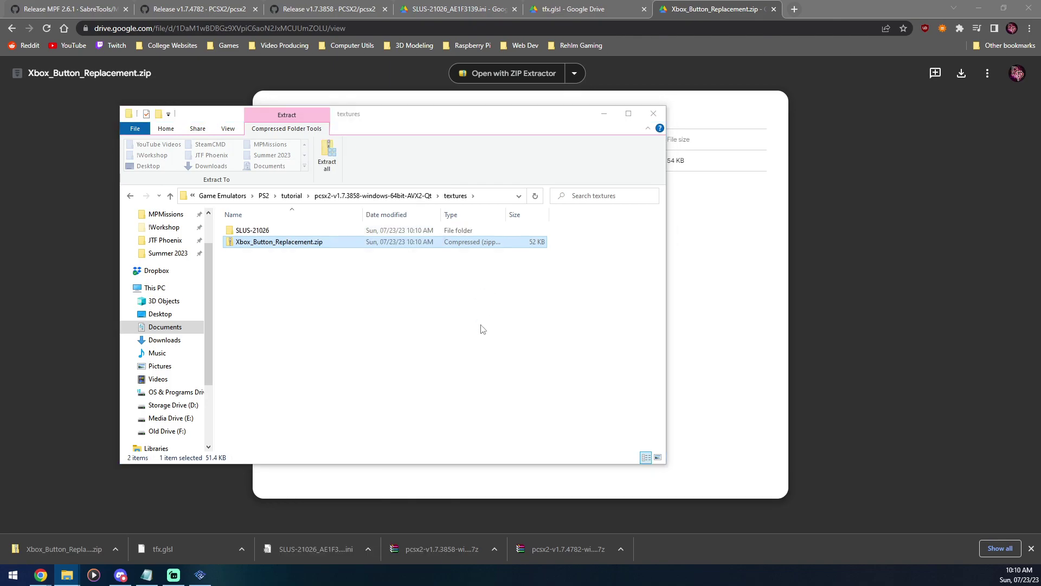
{"action": "key", "text": "Delete"}
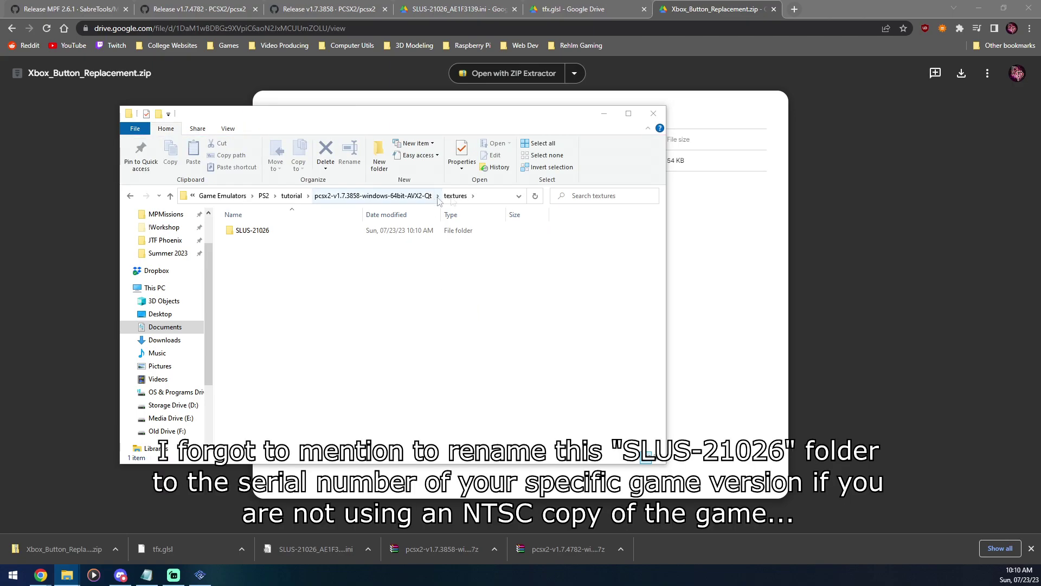
{"action": "left_click_drag", "start_coordinate": [519, 118], "coordinate": [544, 119]}
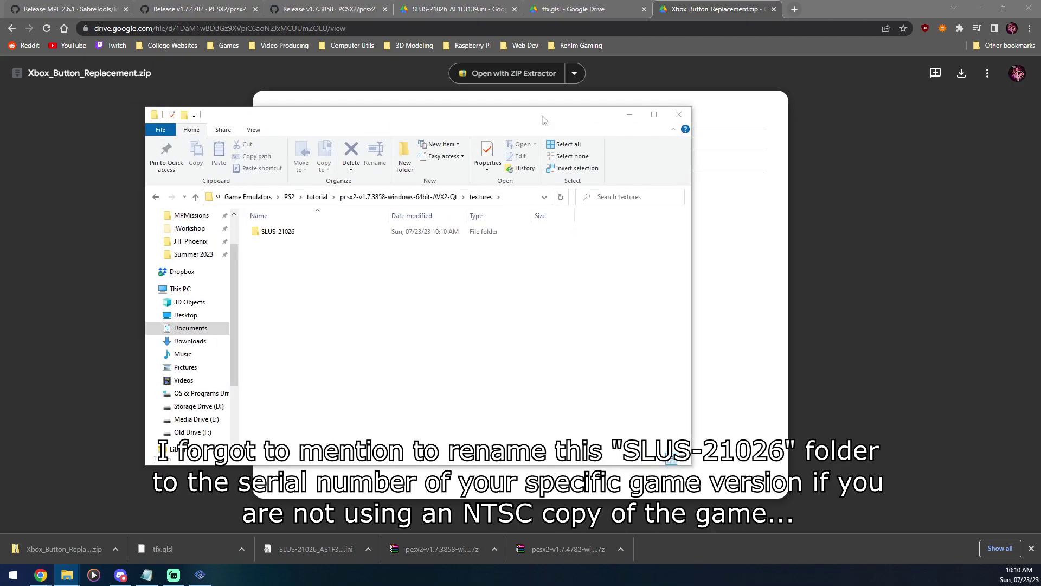
{"action": "left_click", "coordinate": [678, 115]}
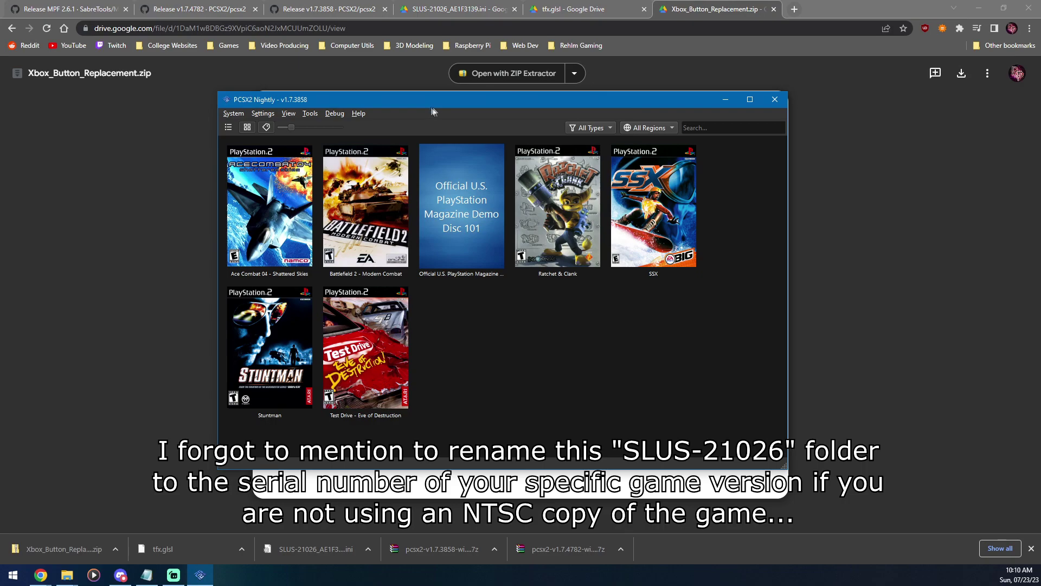
Step: In the Battlefield 2 - Modern Combat properties, set the graphics adapter to NVIDIA GeForce GTX 1080 and enable Load Textures for texture replacement
{"action": "left_click_drag", "start_coordinate": [435, 111], "coordinate": [411, 101]}
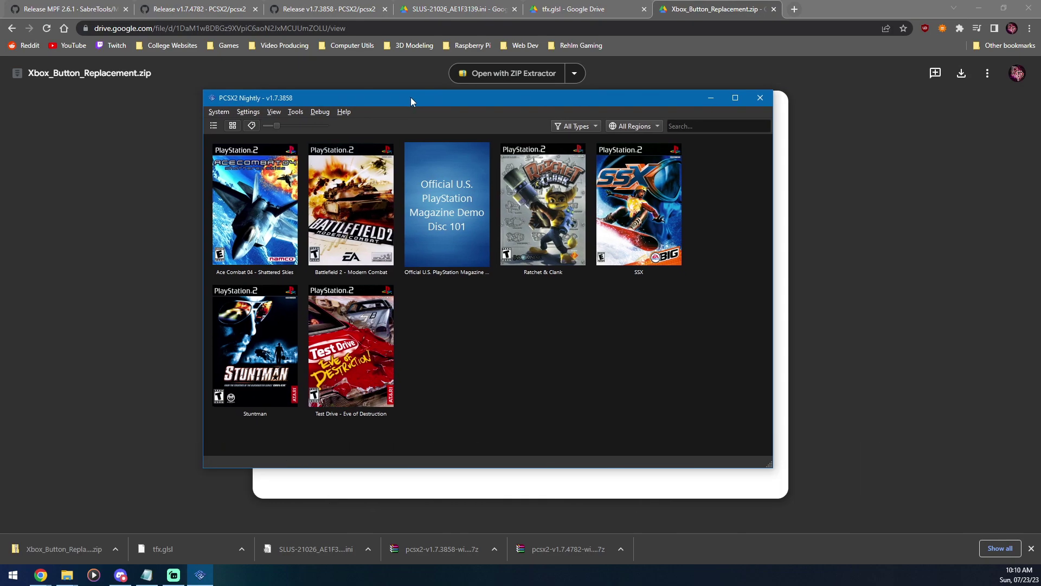
{"action": "right_click", "coordinate": [365, 194]}
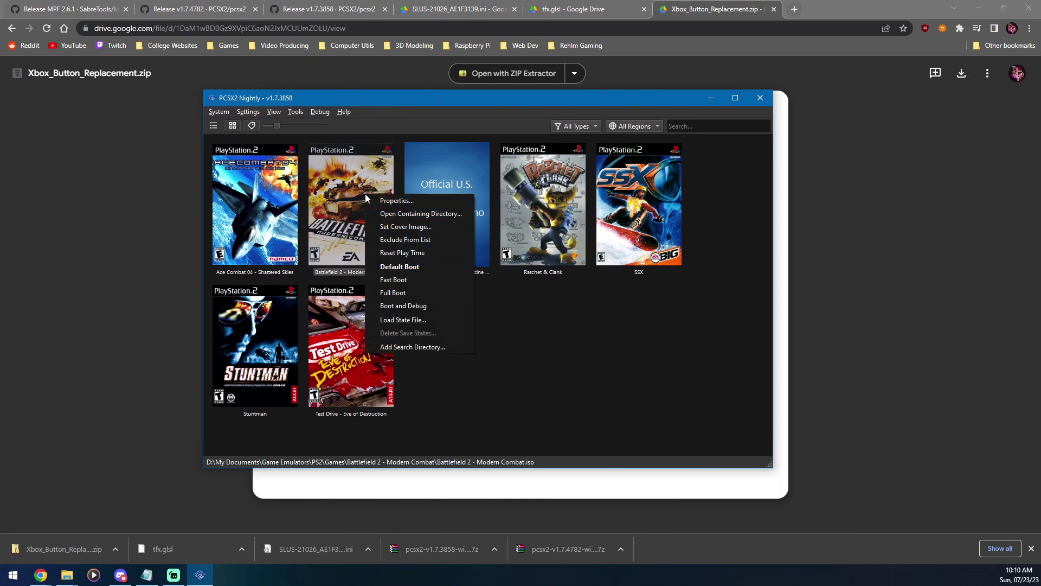
{"action": "left_click", "coordinate": [398, 201]}
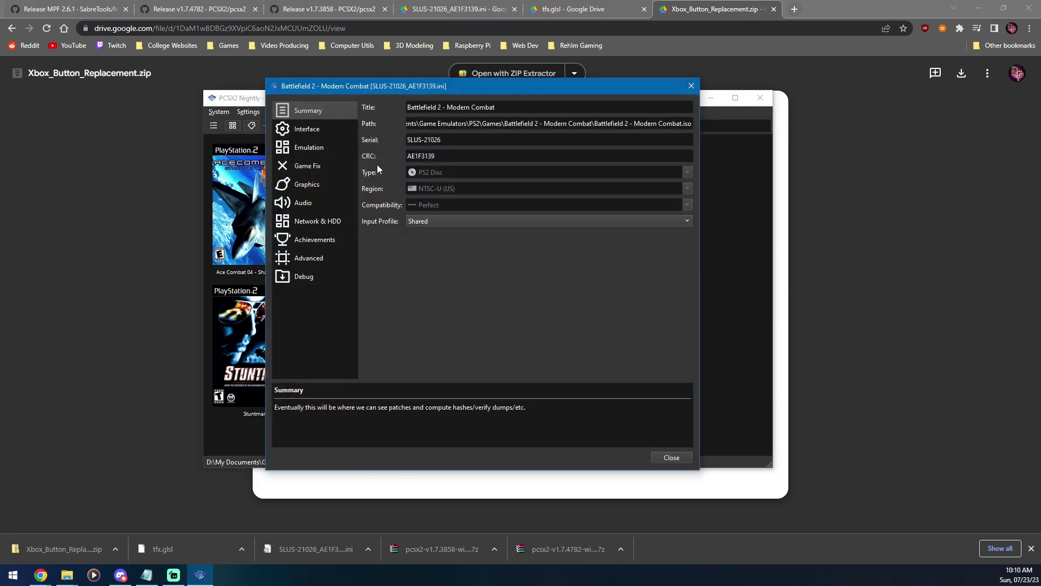
{"action": "left_click", "coordinate": [315, 184]}
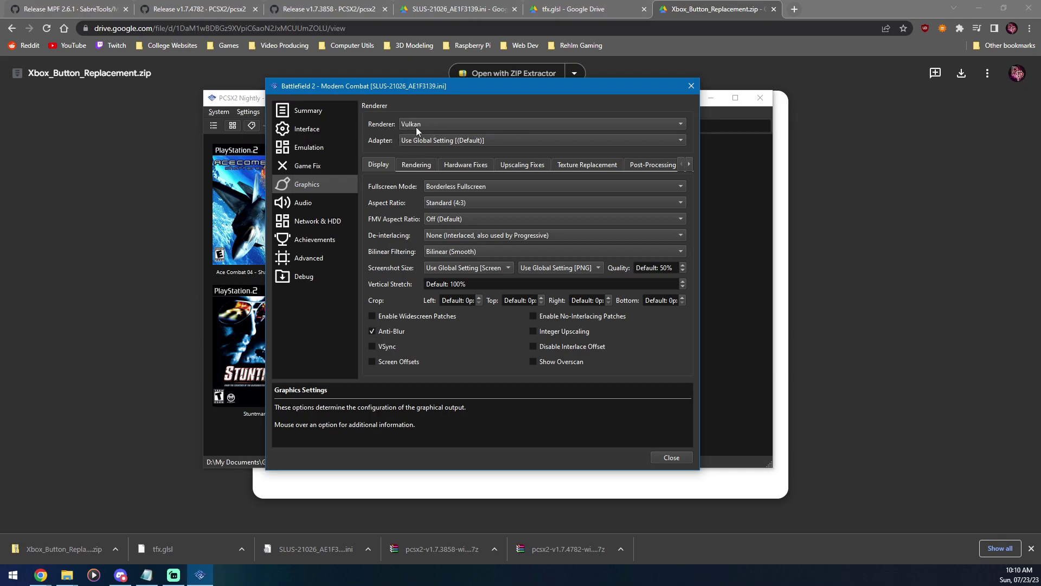
{"action": "left_click", "coordinate": [422, 144]}
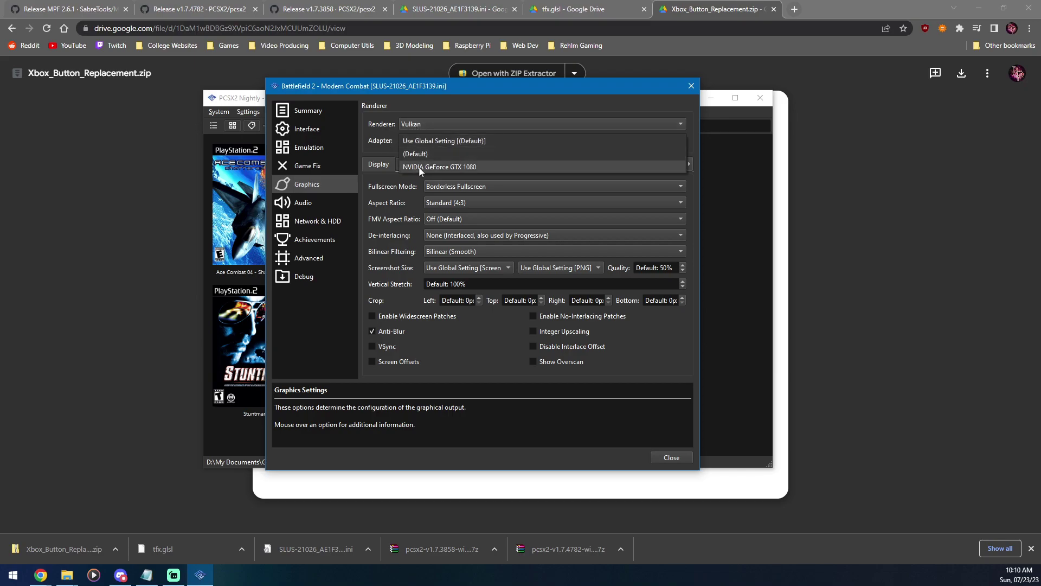
{"action": "left_click", "coordinate": [465, 166]}
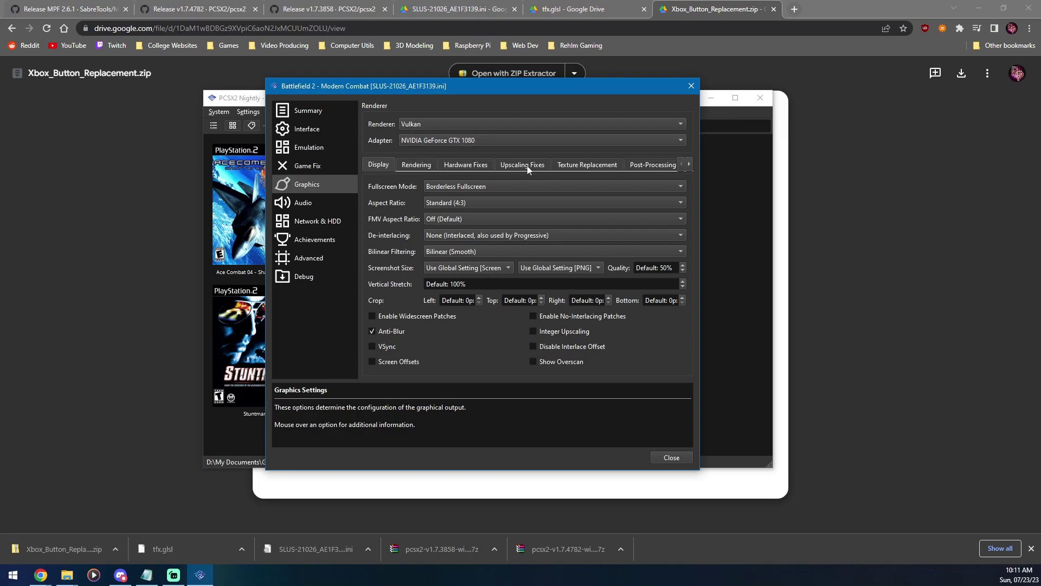
{"action": "left_click", "coordinate": [587, 166]}
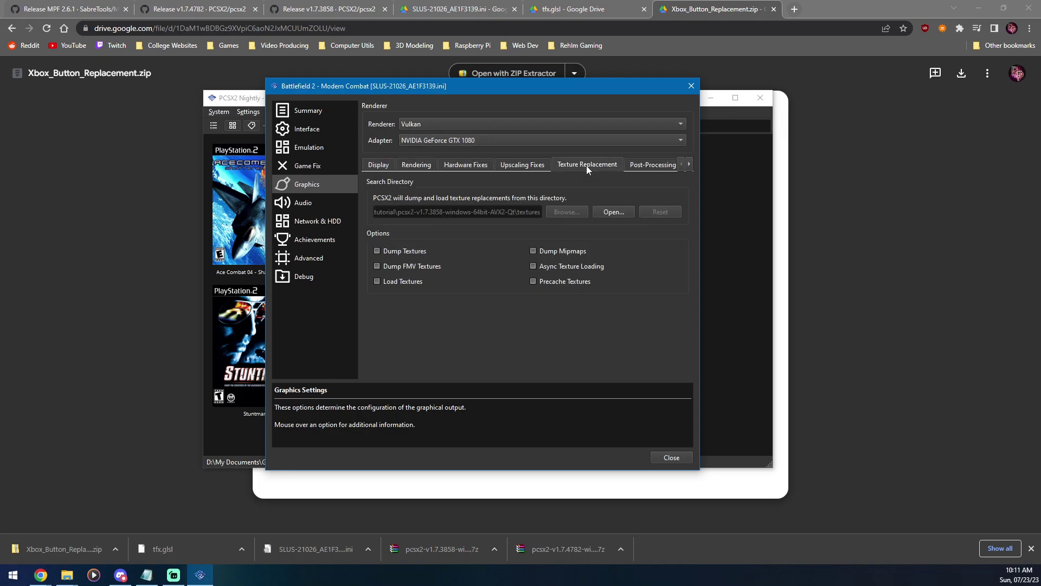
{"action": "left_click", "coordinate": [376, 281]}
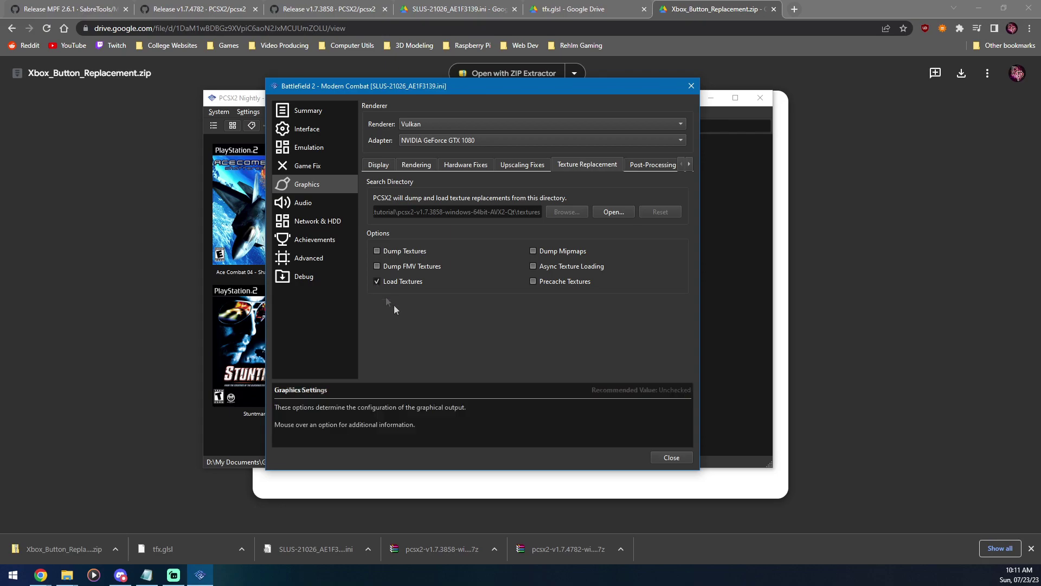
Step: Set the game's Ethernet device to Ethernet in its network settings and close the properties
{"action": "left_click", "coordinate": [320, 221]}
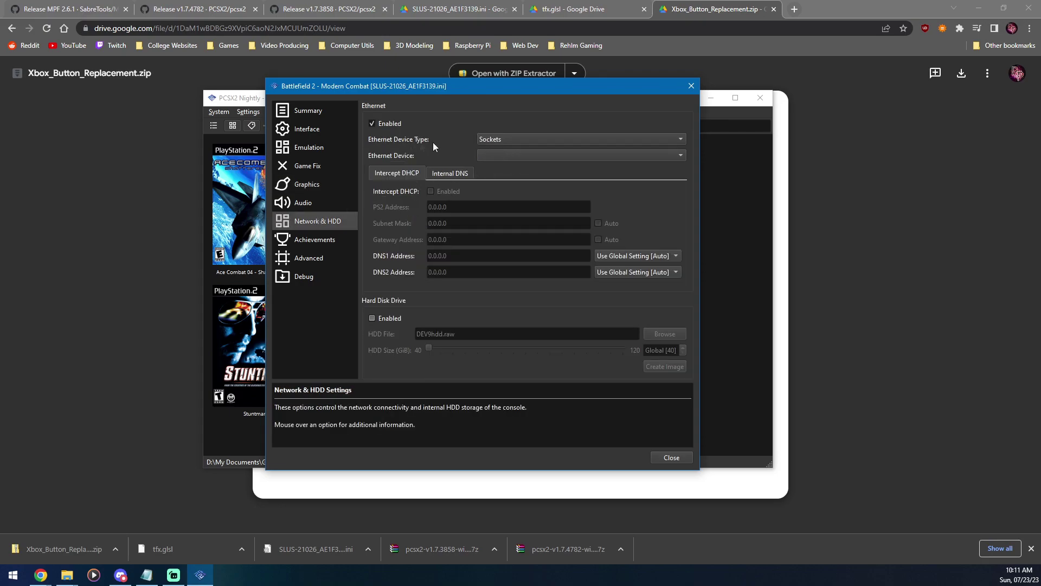
{"action": "left_click", "coordinate": [520, 160]}
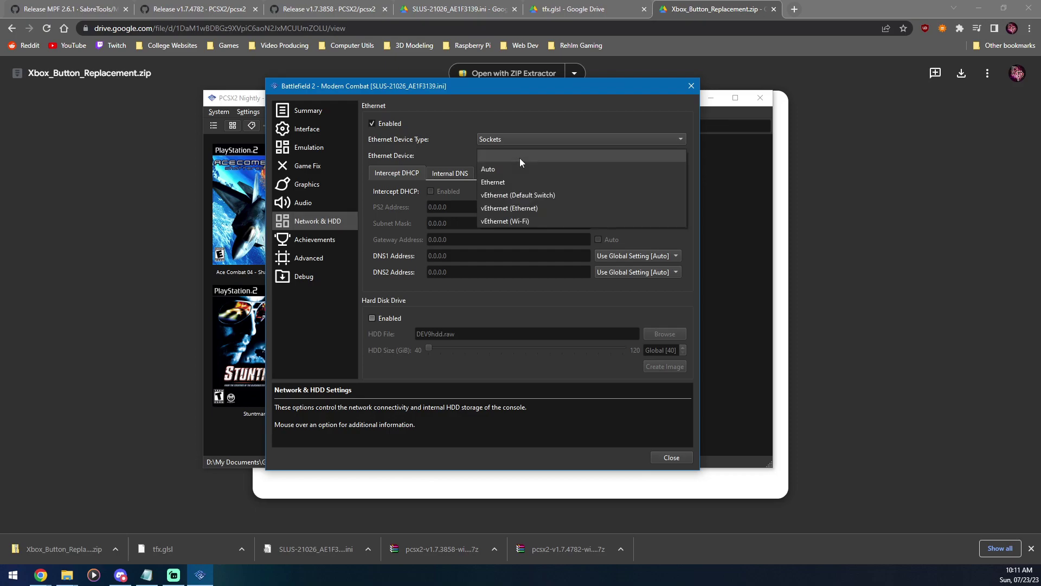
{"action": "left_click", "coordinate": [503, 177]}
{"action": "left_click_drag", "start_coordinate": [469, 95], "coordinate": [467, 99]}
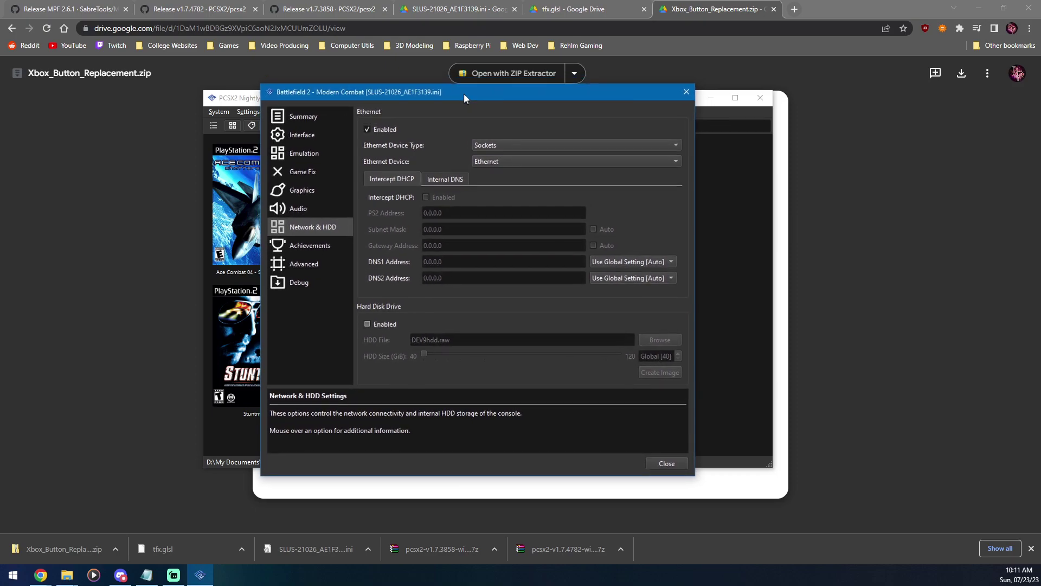
{"action": "left_click", "coordinate": [666, 461]}
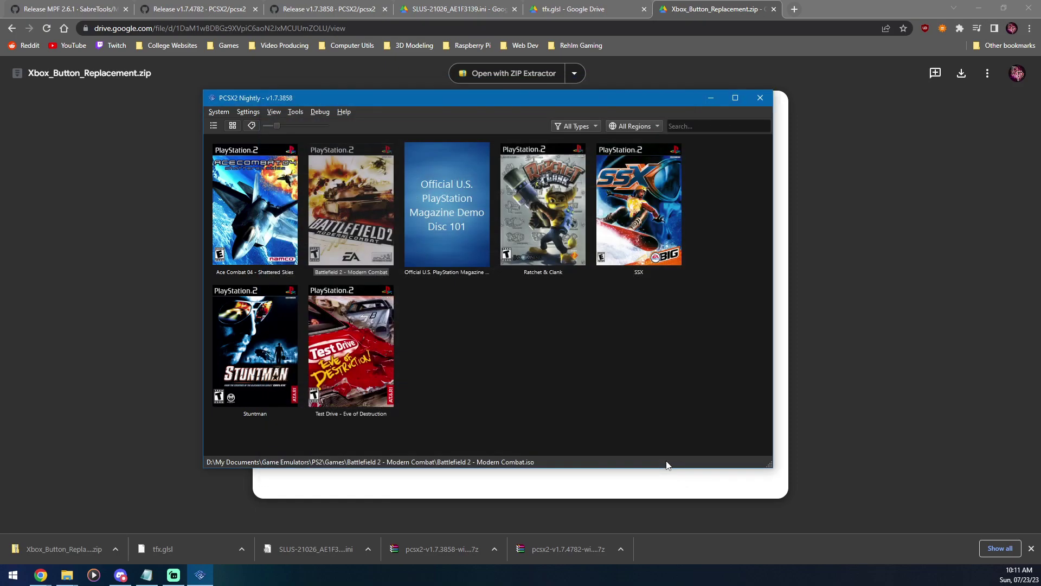
Step: Launch Battlefield 2 - Modern Combat and choose Play Online to reach the network configuration screen
{"action": "left_click_drag", "start_coordinate": [361, 99], "coordinate": [373, 99]}
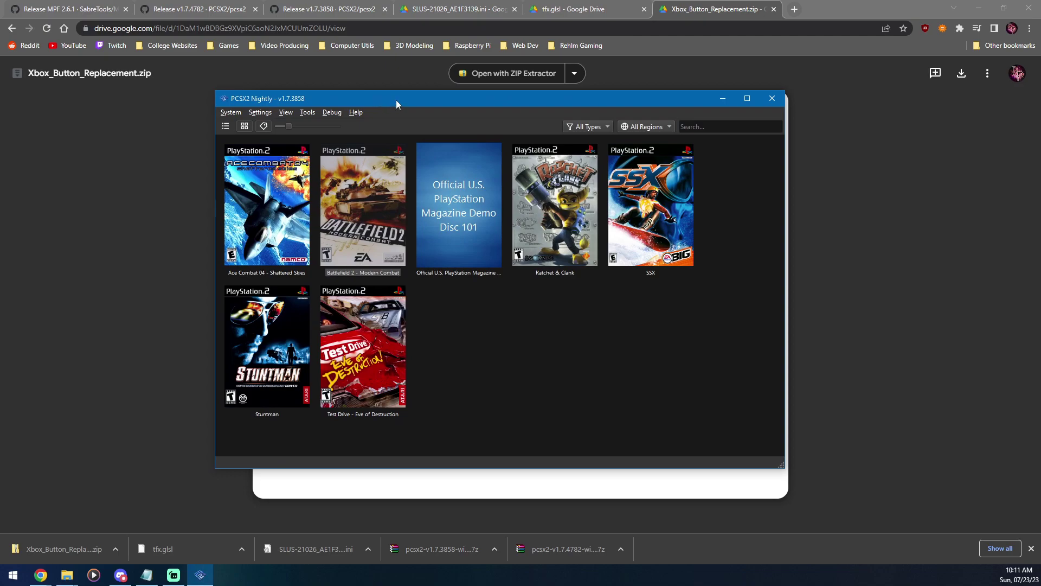
{"action": "double_click", "coordinate": [385, 206]}
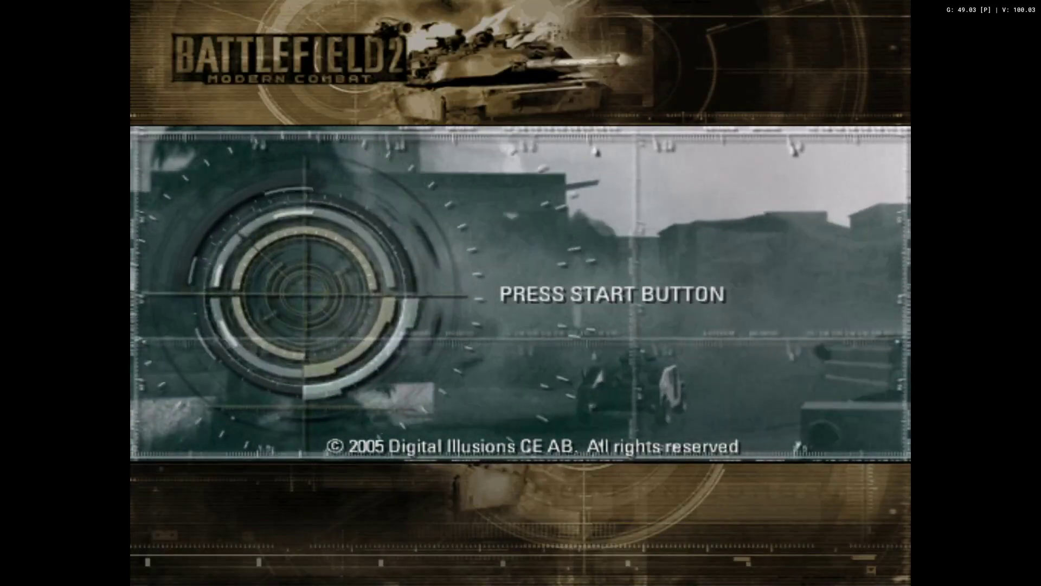
{"action": "key", "text": "Return"}
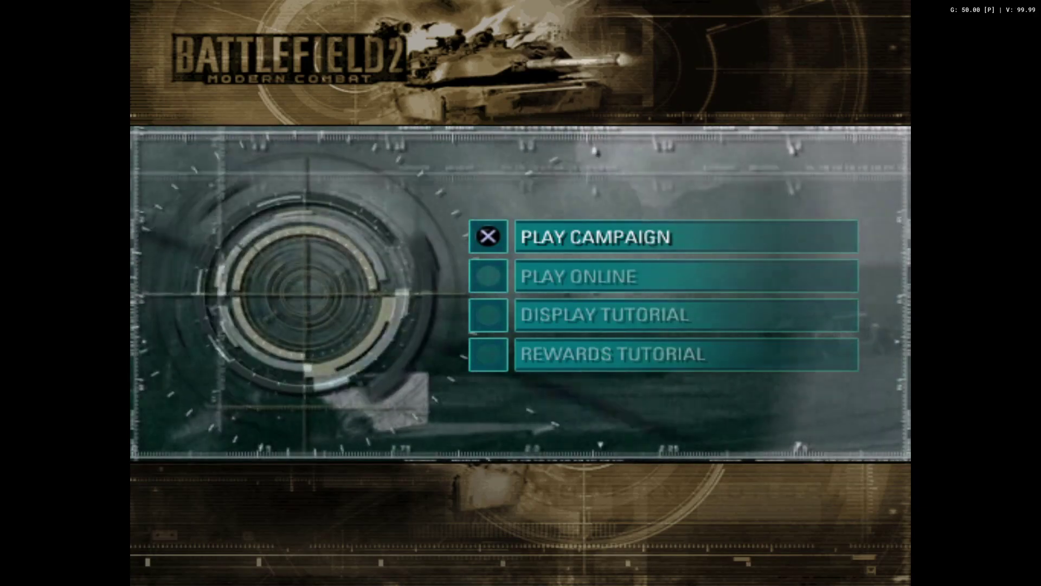
{"action": "key", "text": "Down"}
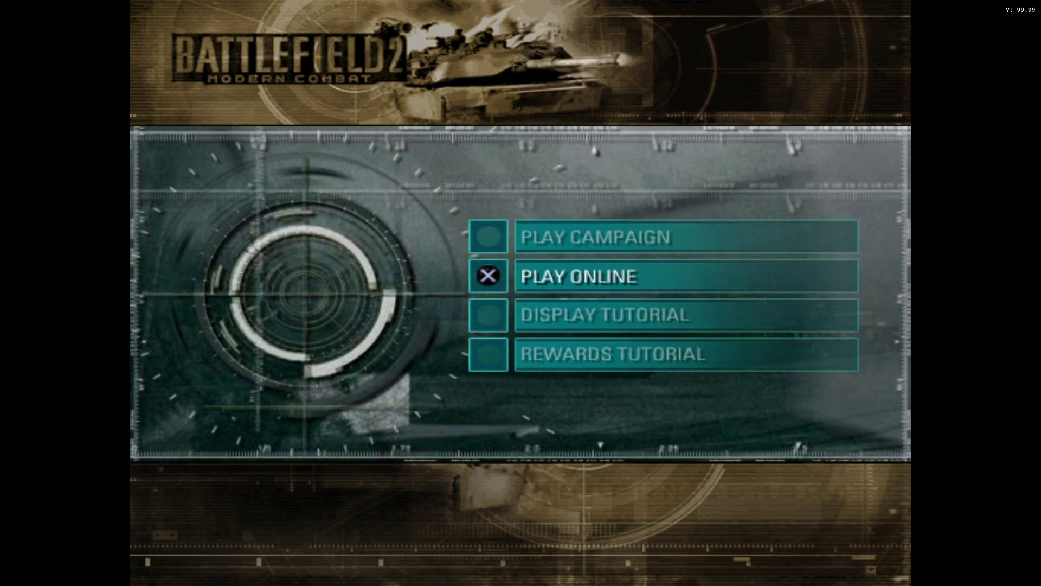
{"action": "key", "text": "Return"}
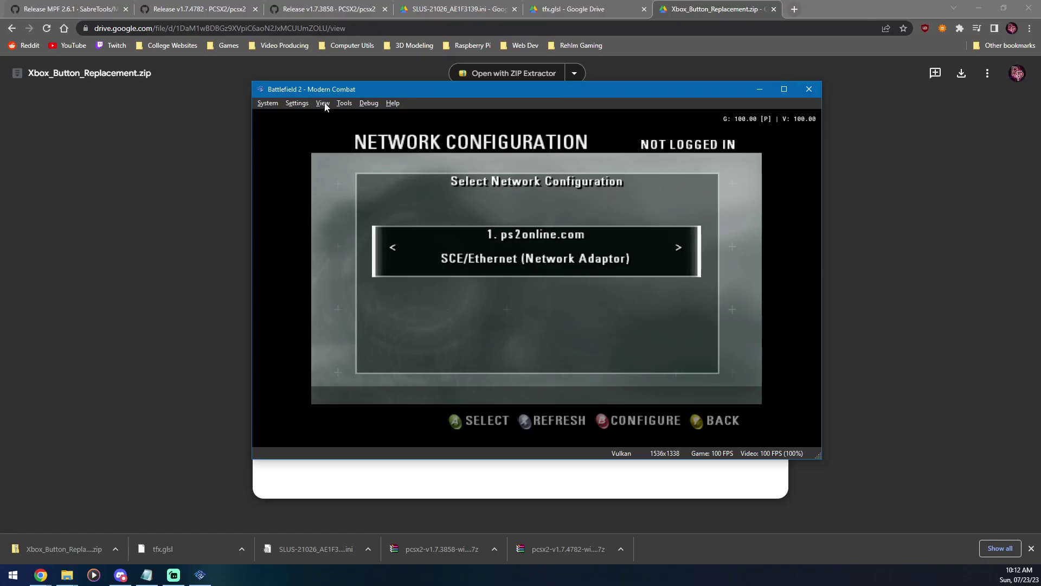
Step: Increase the right crop value in the running game's graphics display properties and close the properties
{"action": "left_click", "coordinate": [323, 103]}
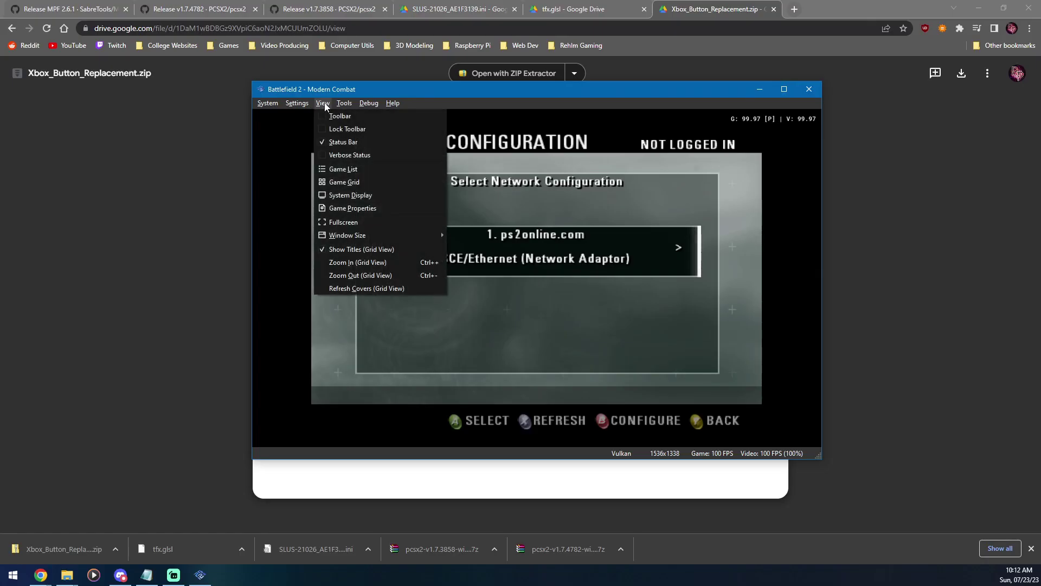
{"action": "left_click", "coordinate": [347, 208]}
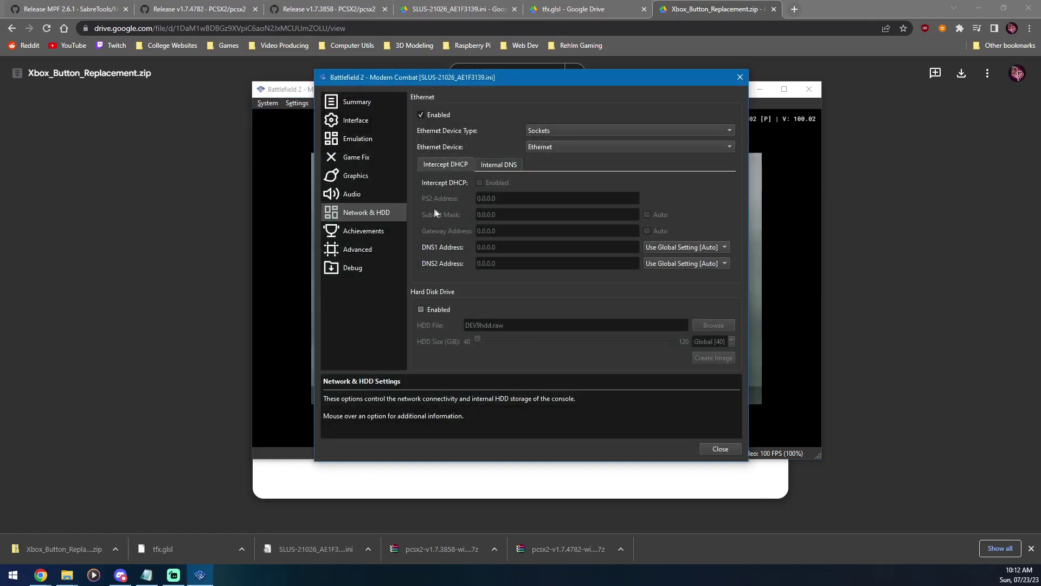
{"action": "left_click", "coordinate": [373, 175]}
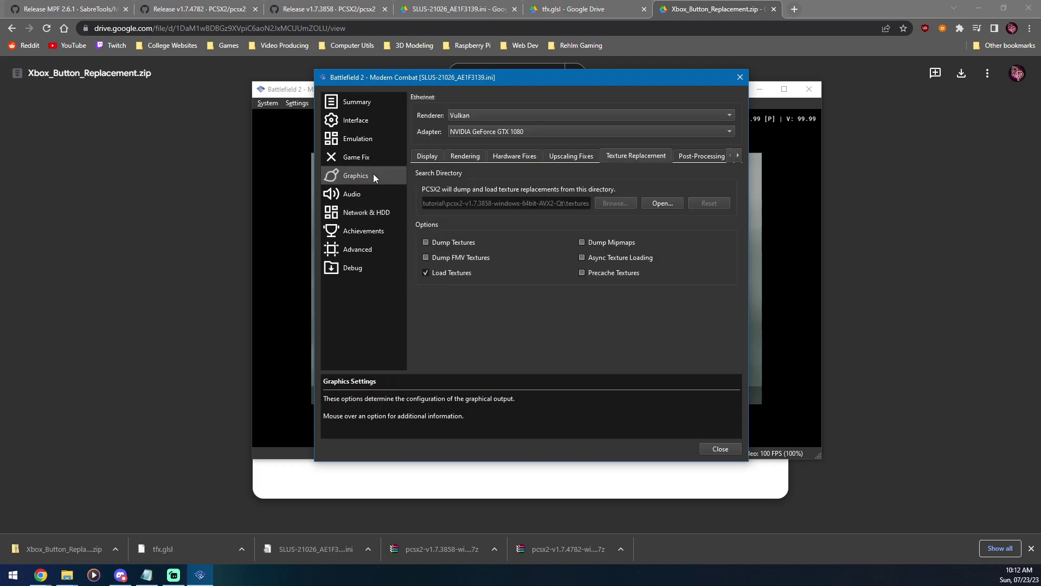
{"action": "left_click", "coordinate": [463, 157]}
{"action": "left_click", "coordinate": [432, 157]}
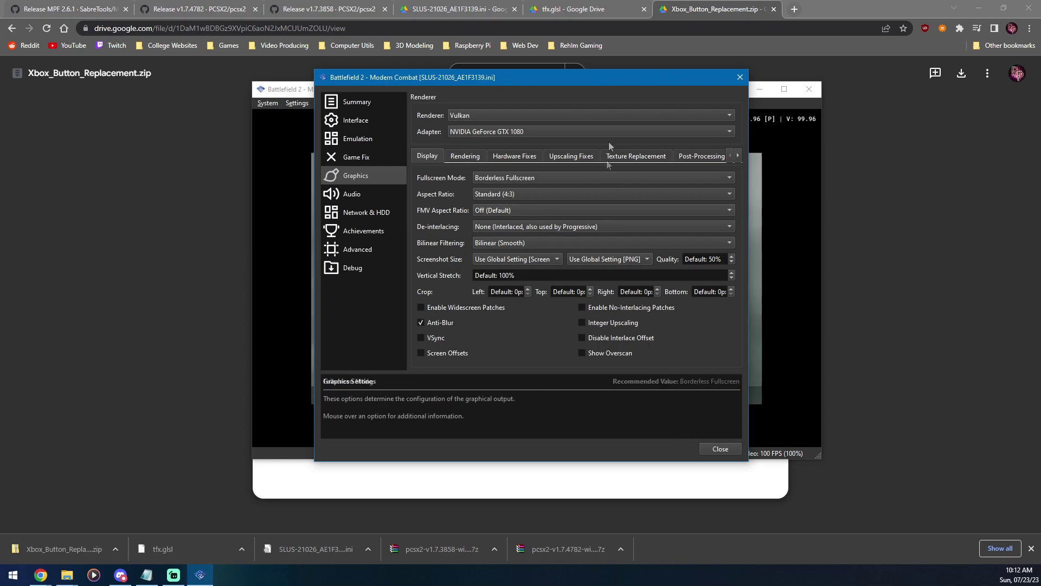
{"action": "left_click_drag", "start_coordinate": [619, 76], "coordinate": [546, 106]}
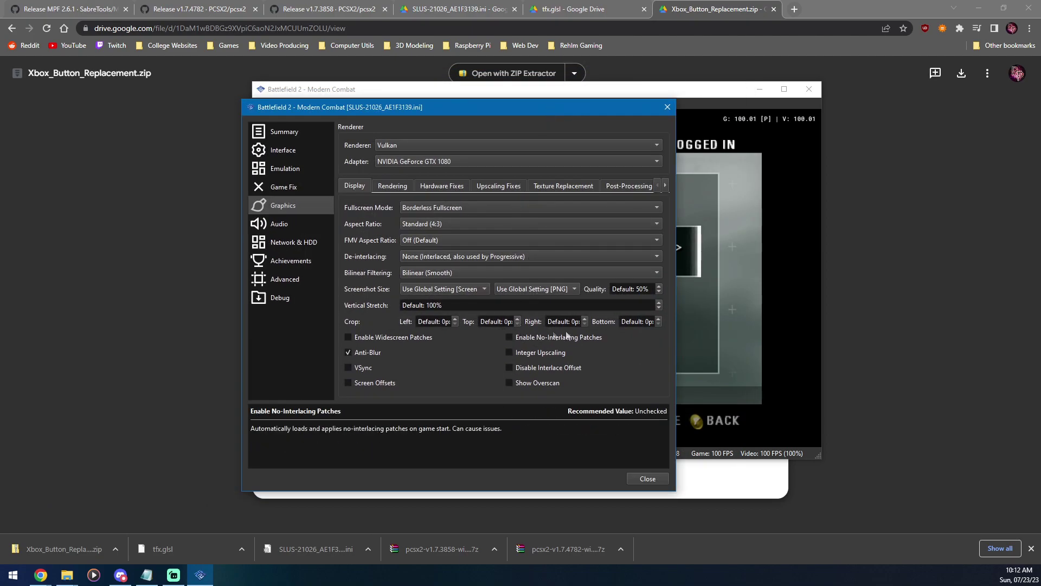
{"action": "left_click", "coordinate": [584, 318]}
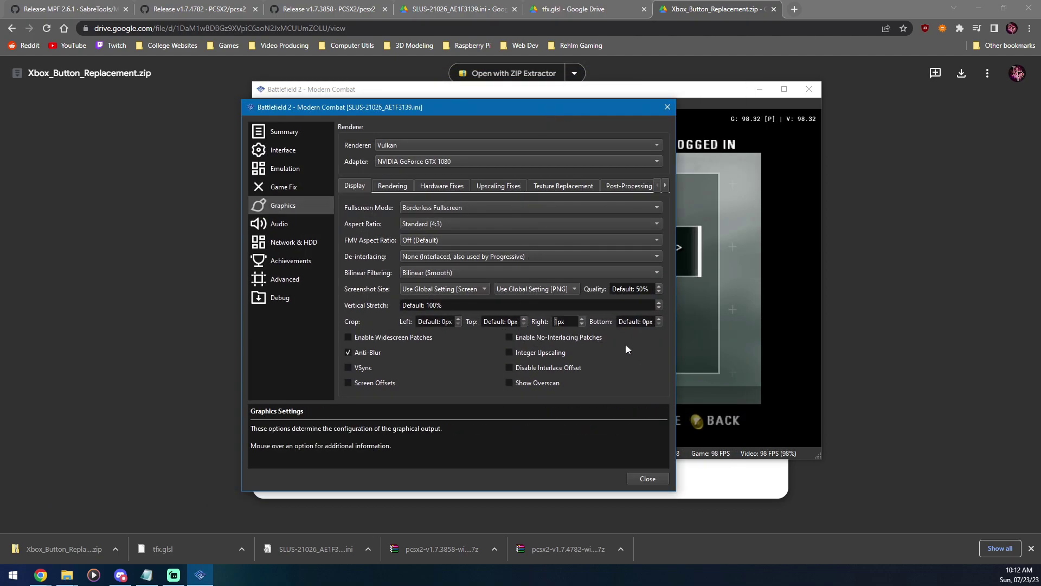
{"action": "left_click", "coordinate": [640, 481]}
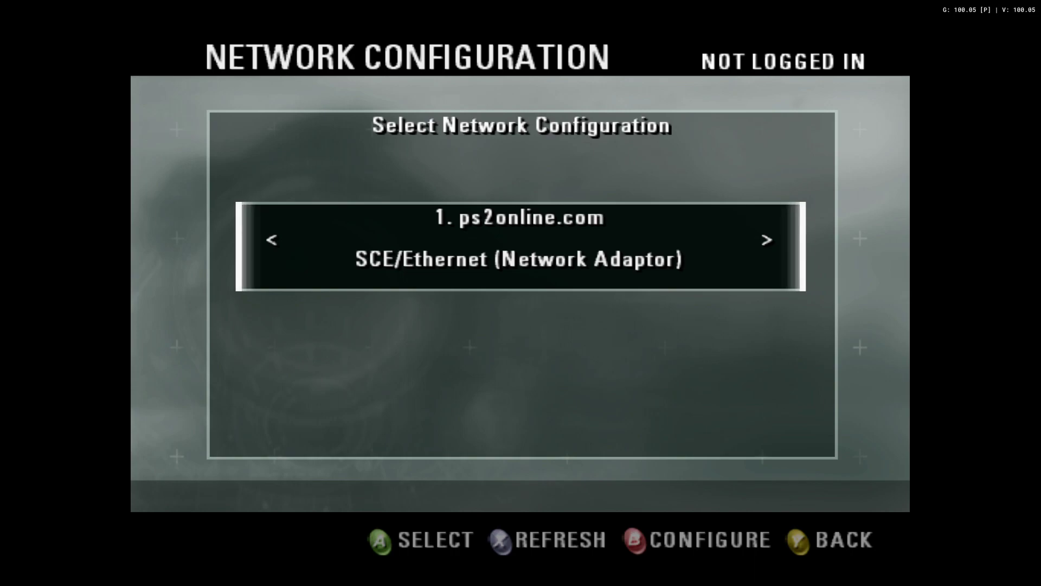
Step: Connect with the ps2online.com network configuration, acknowledge the memory card message and go to Create New ID in GameSpy ID Management
{"action": "key", "text": "Return"}
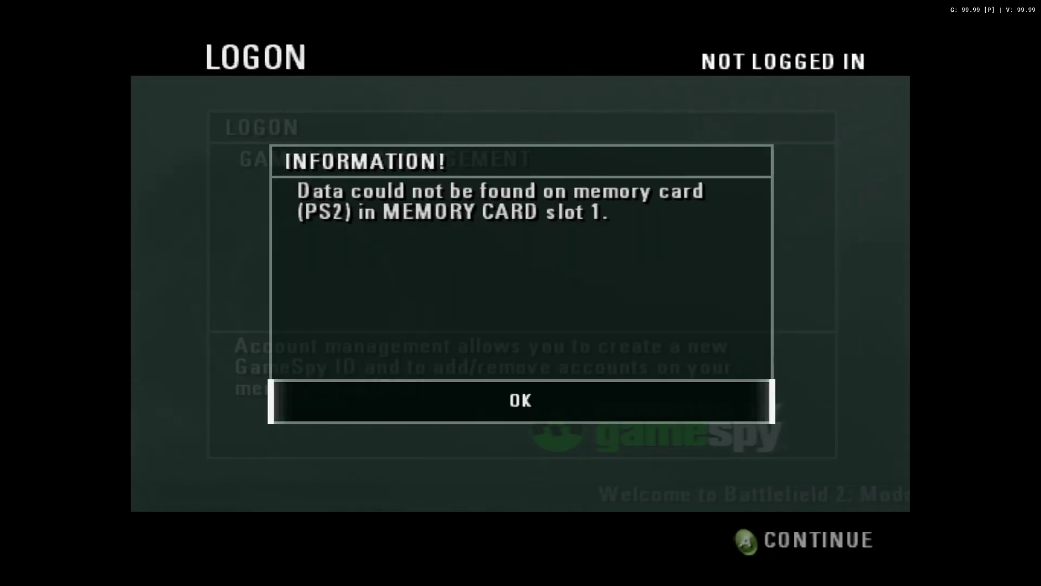
{"action": "key", "text": "Return"}
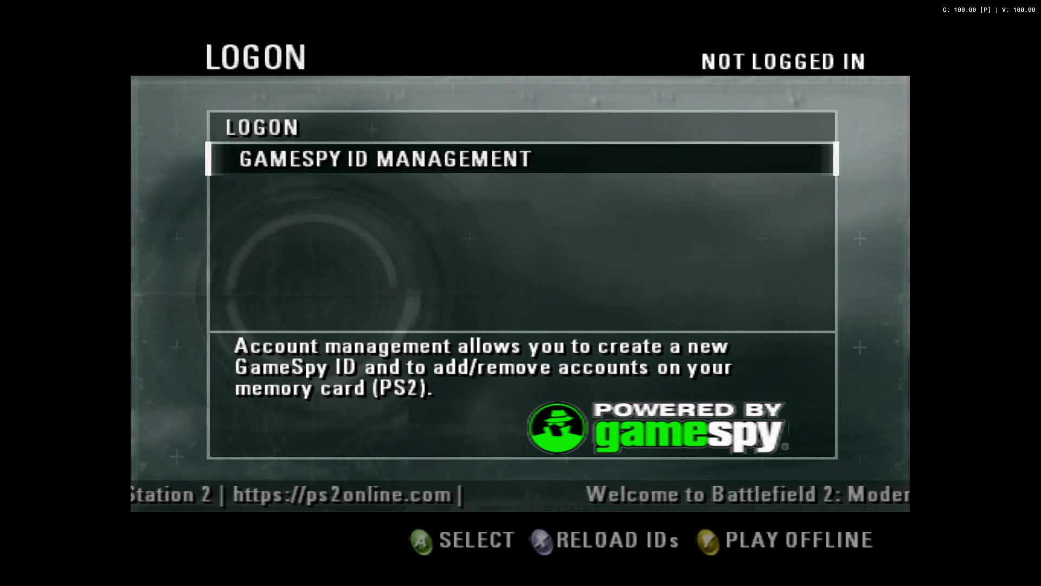
{"action": "key", "text": "Return"}
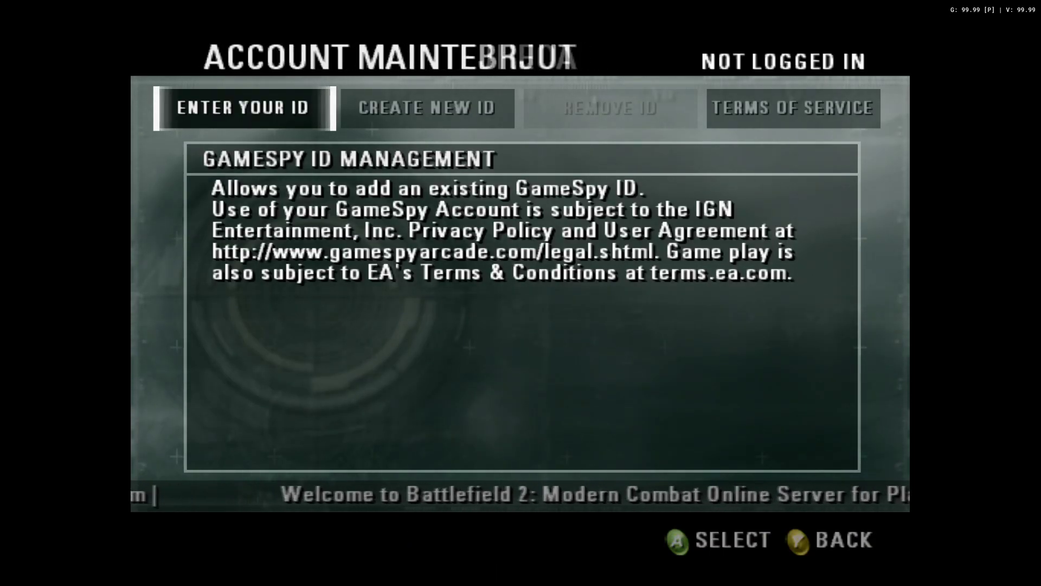
{"action": "key", "text": "Right"}
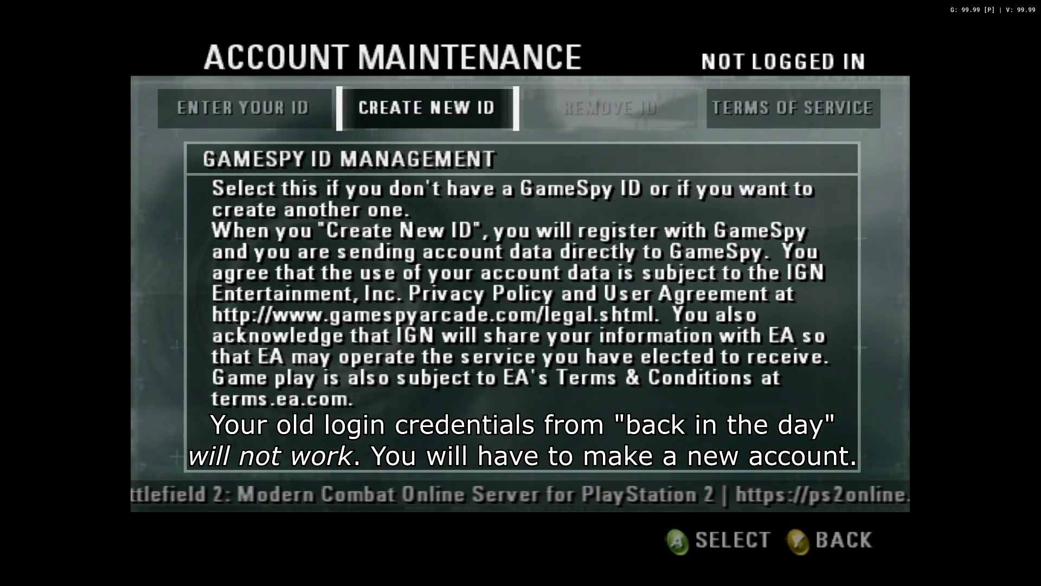